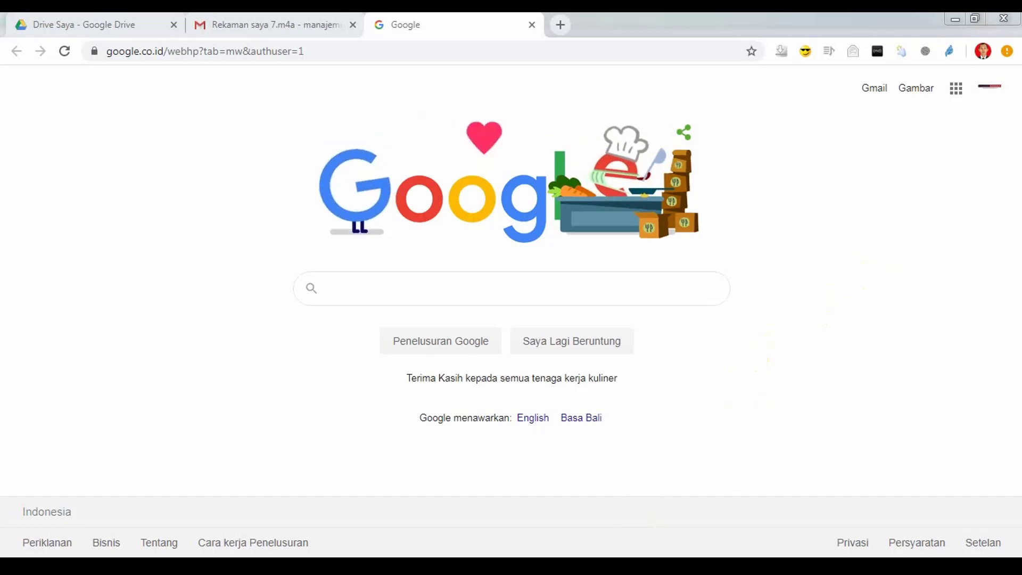
Step: Bring the Notepad outline of the Google Forms exam steps to the front
mouse_move(319, 565)
click(270, 527)
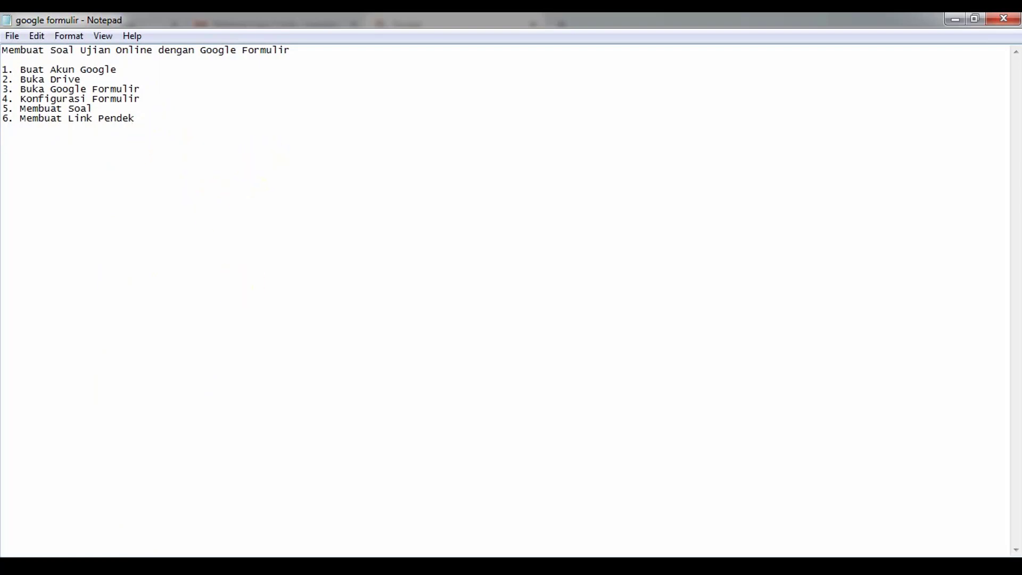
Step: Go back to the Google homepage tab in Chrome after reading the six-step outline
click(265, 487)
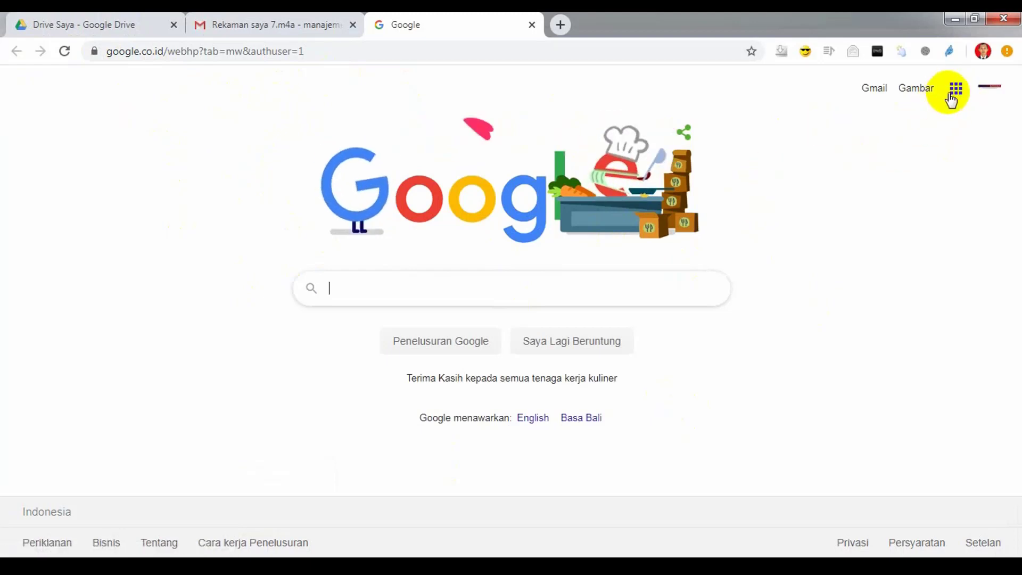
Step: Open Google Drive's 'Drive Saya' page from the Google apps grid
click(957, 94)
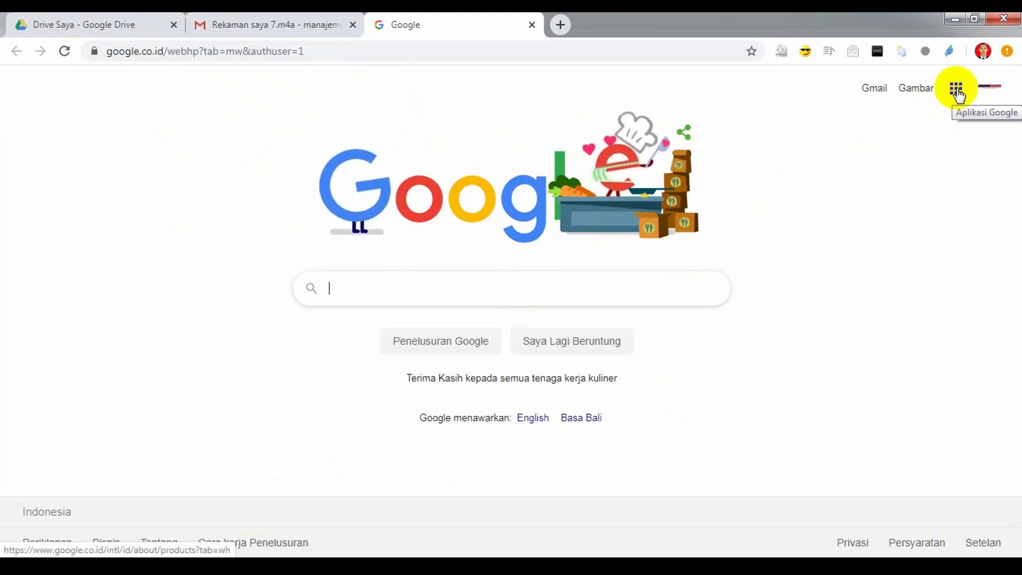
click(957, 93)
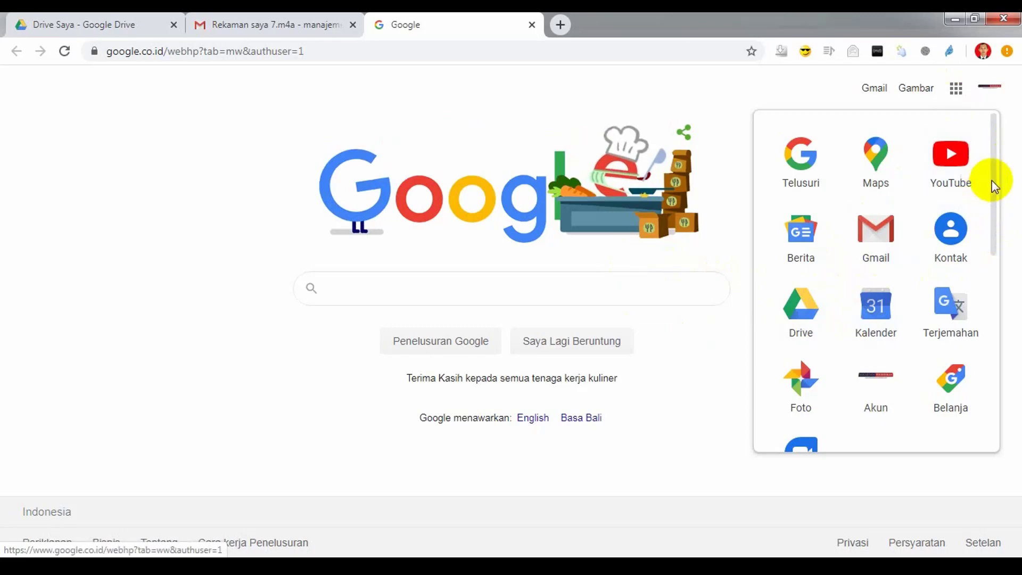
mouse_move(995, 171)
mouse_down()
mouse_move(994, 394)
mouse_move(997, 159)
mouse_up()
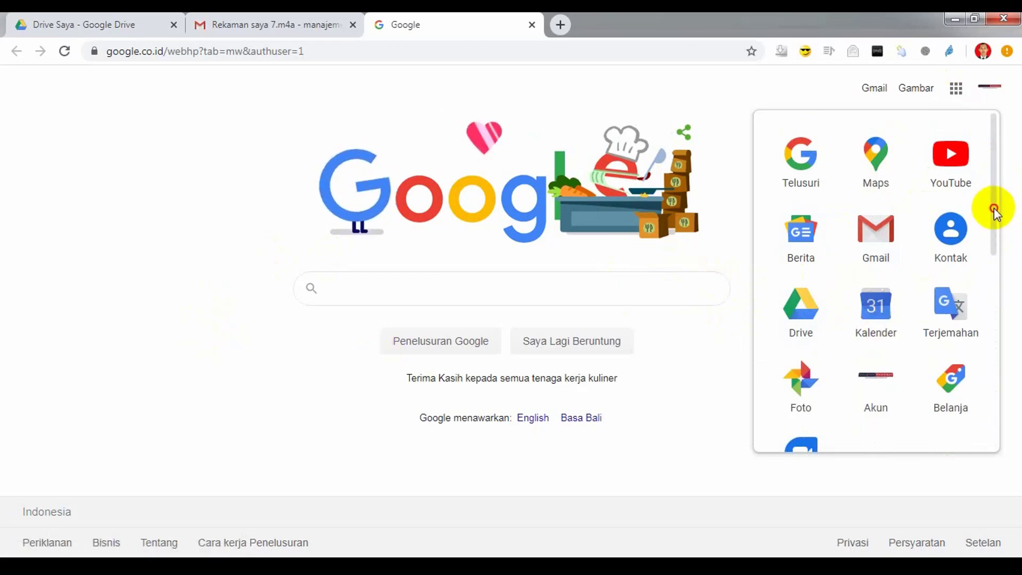
mouse_move(994, 208)
mouse_down()
mouse_move(995, 429)
mouse_move(992, 201)
mouse_up()
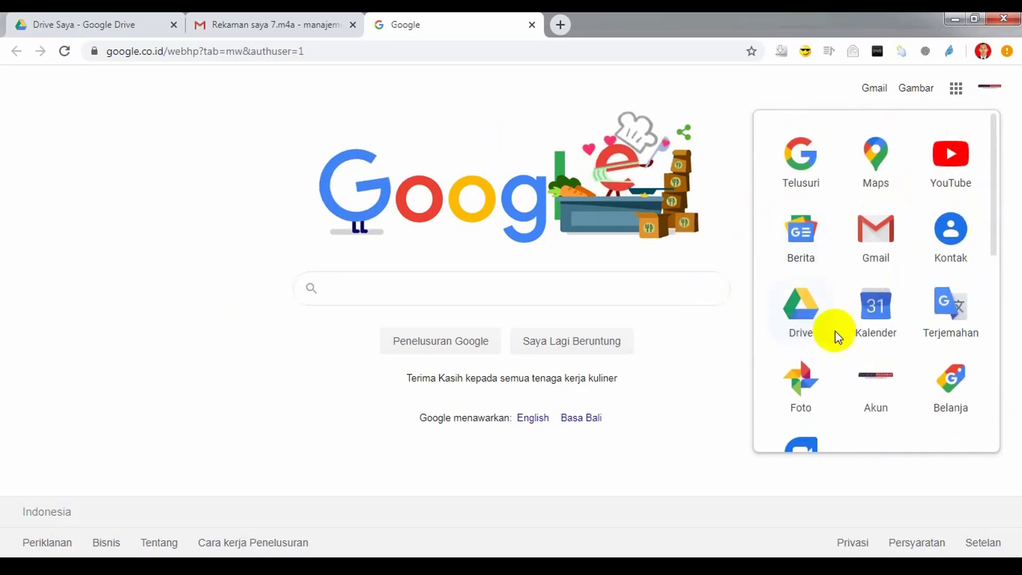
click(806, 315)
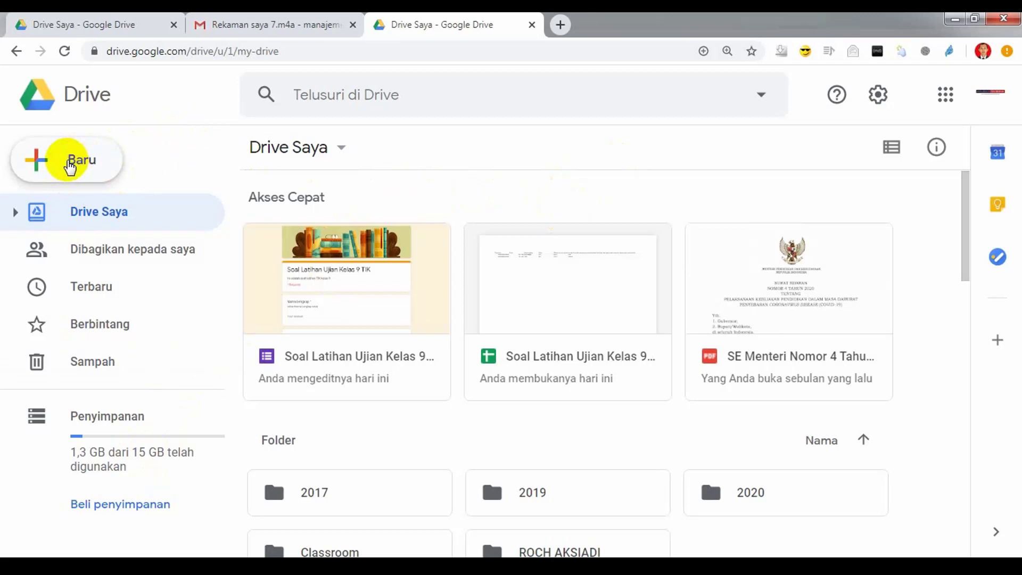
Step: Create a new blank Google Form from Drive via Baru > Lainnya > Google Formulir
click(70, 167)
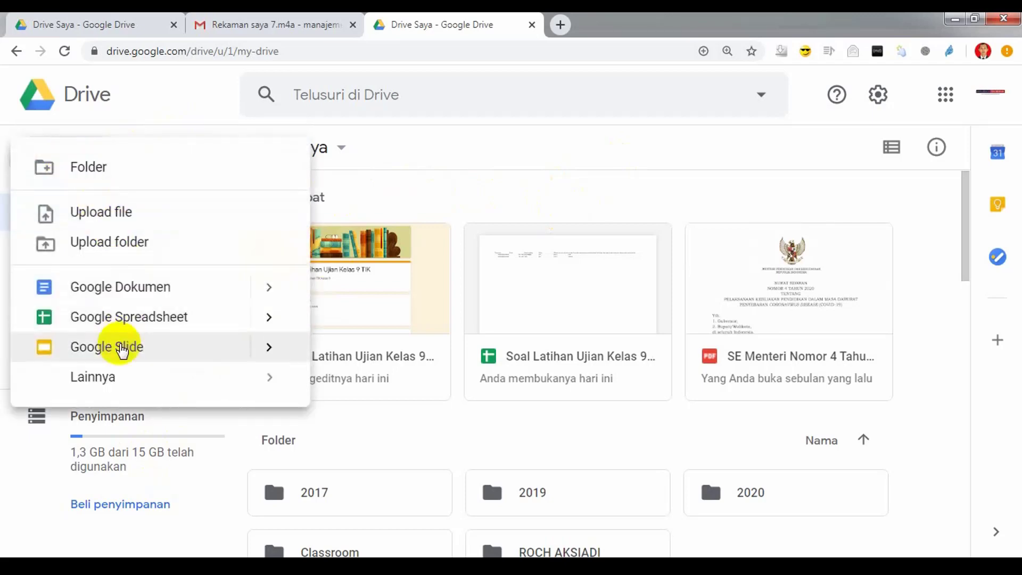
mouse_move(114, 381)
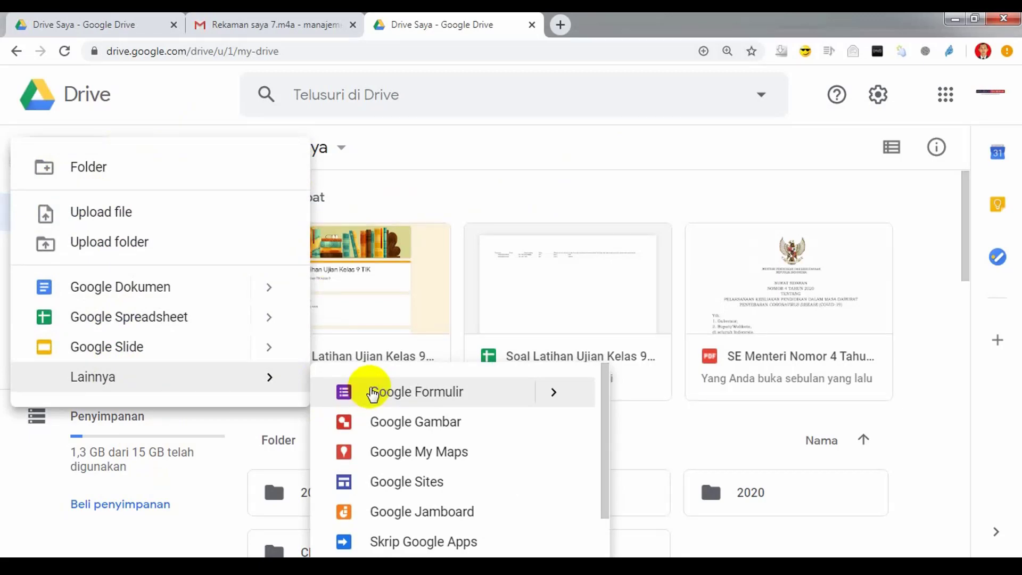
click(373, 395)
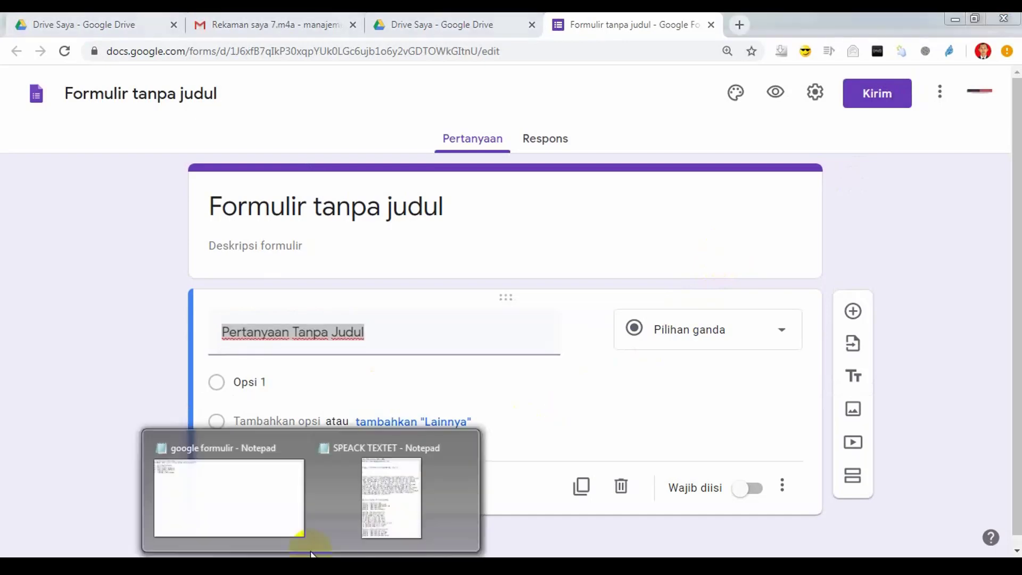
Step: Glance at the Notepad outline, dismiss the site notification, and open the form's Setelan page
click(298, 530)
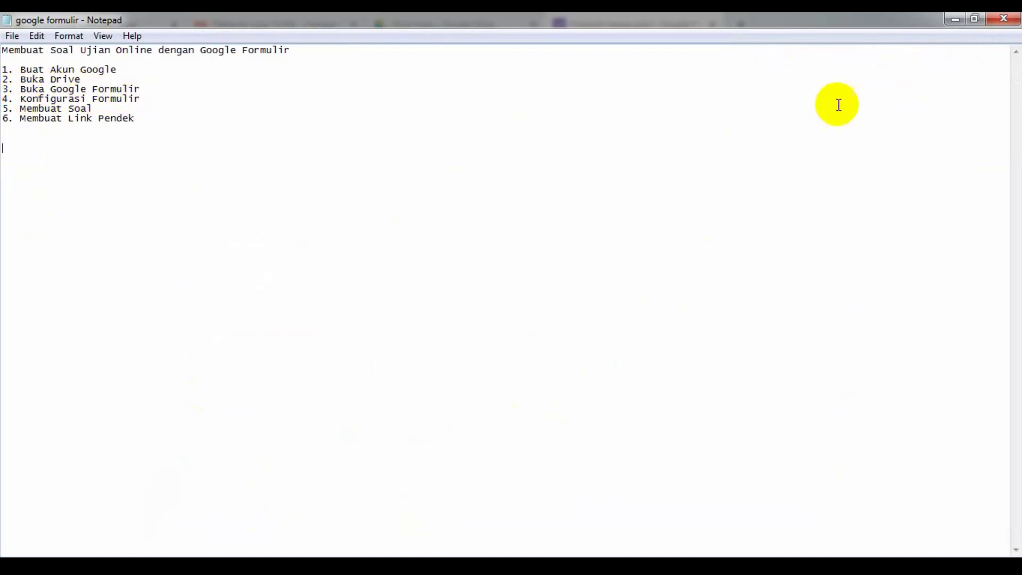
click(954, 22)
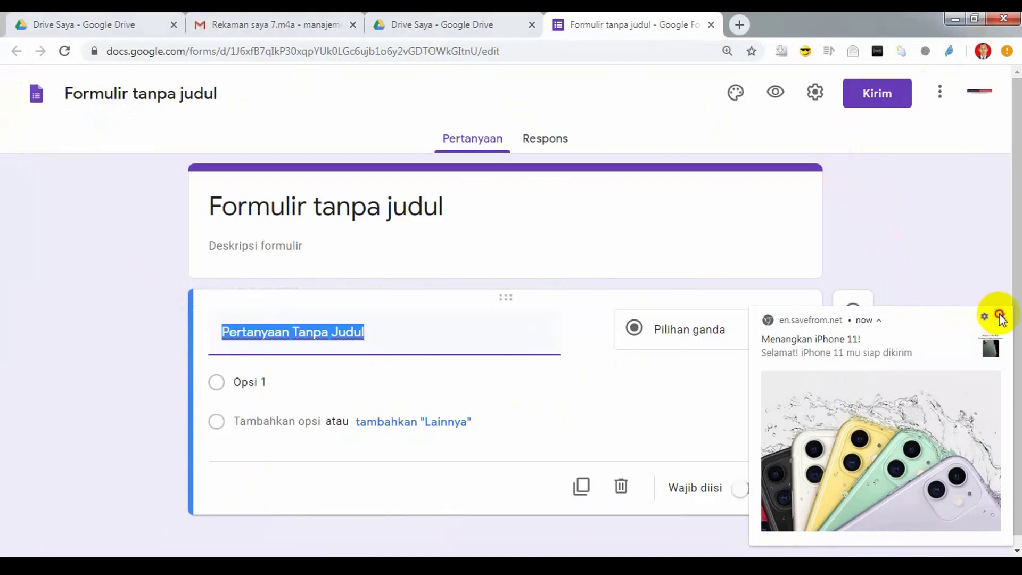
click(1000, 318)
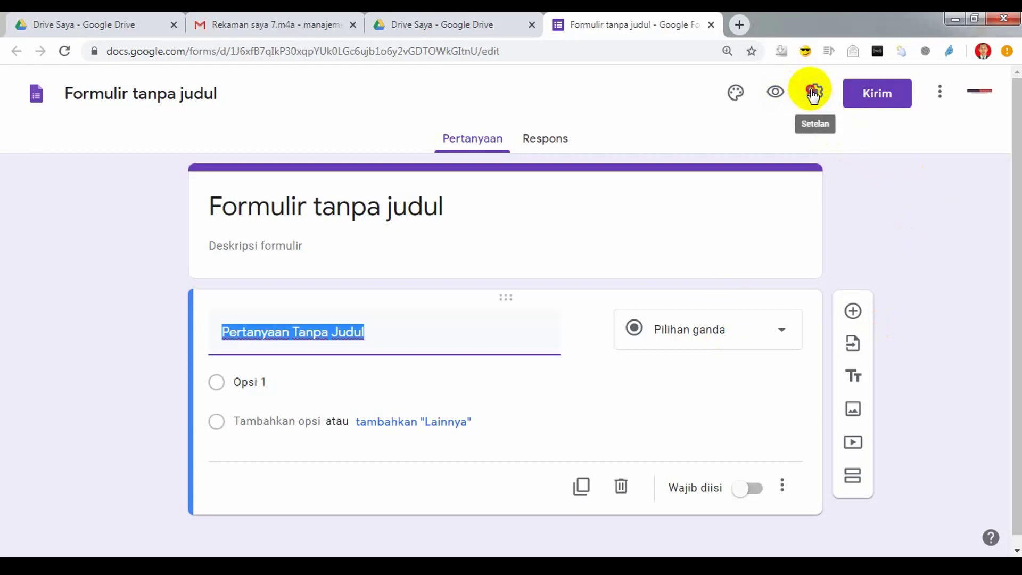
click(813, 92)
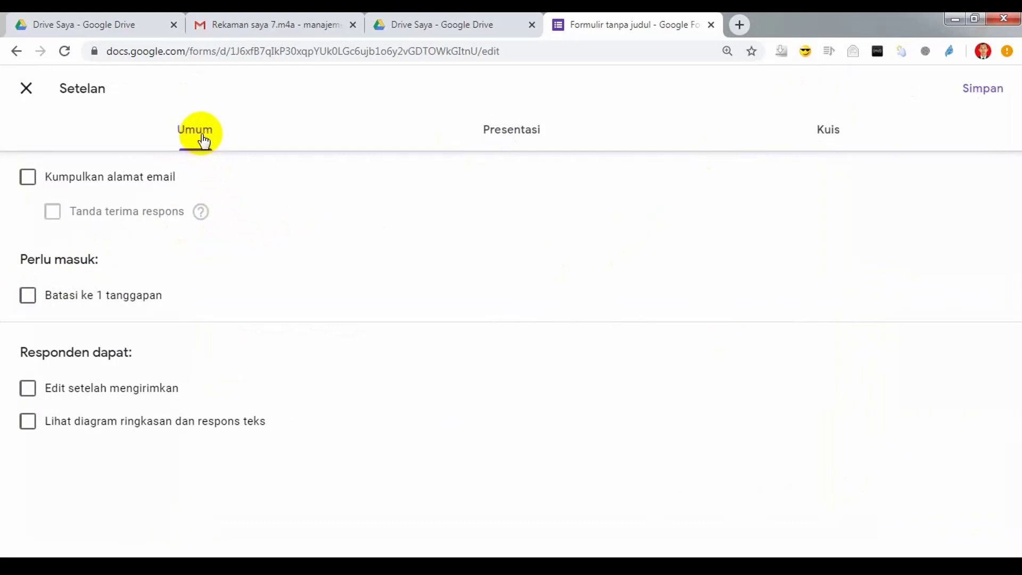
click(523, 139)
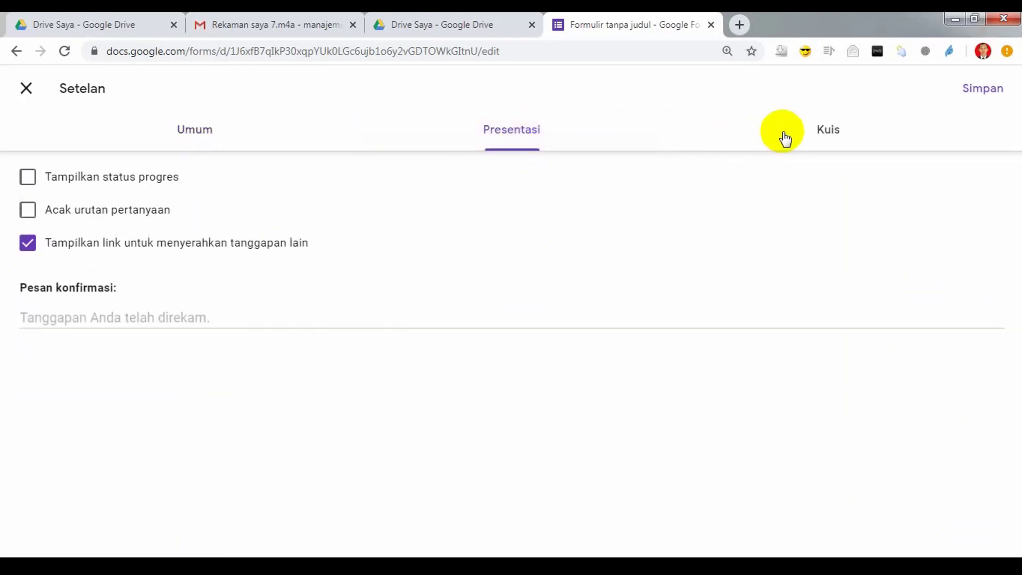
click(815, 135)
click(184, 149)
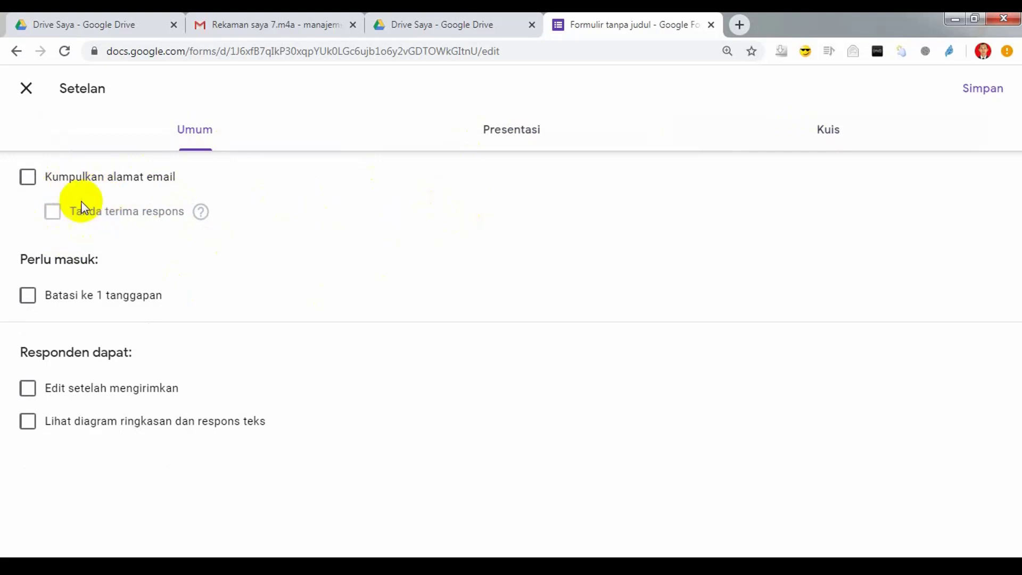
Step: Toggle email collection, 1-response limit, post-submit editing and summary charts on and off, leaving all unchecked
click(28, 178)
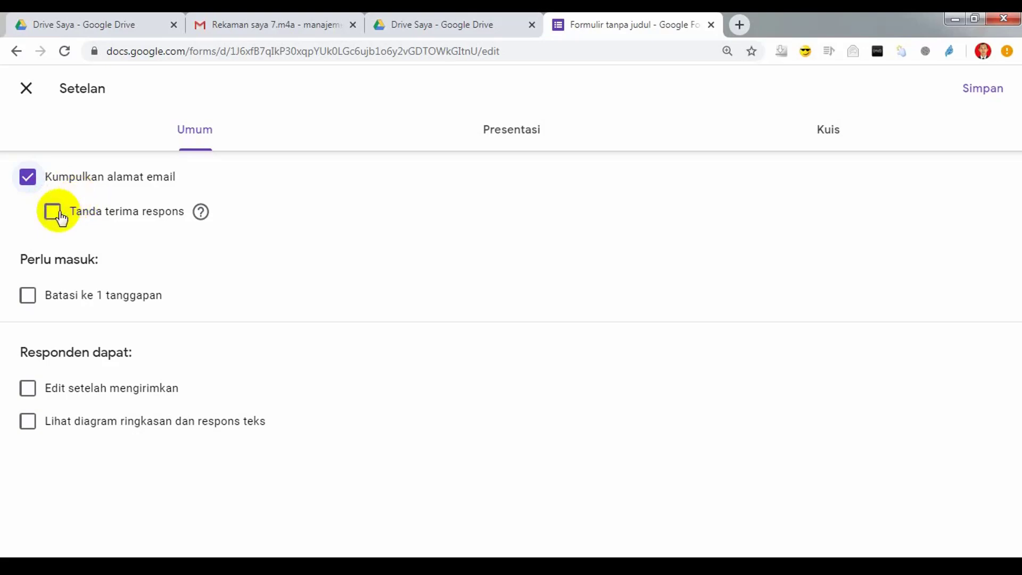
click(28, 182)
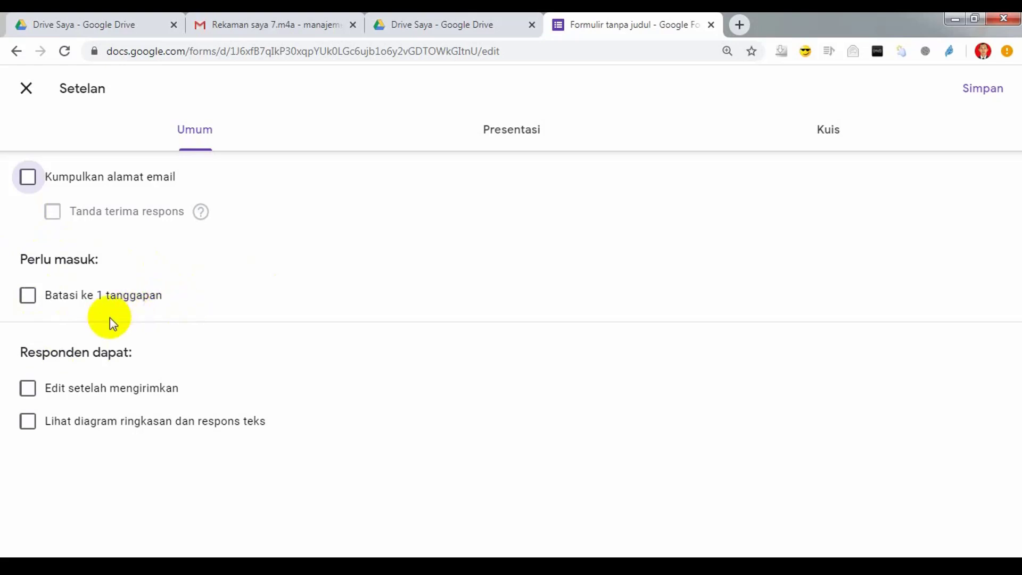
click(28, 298)
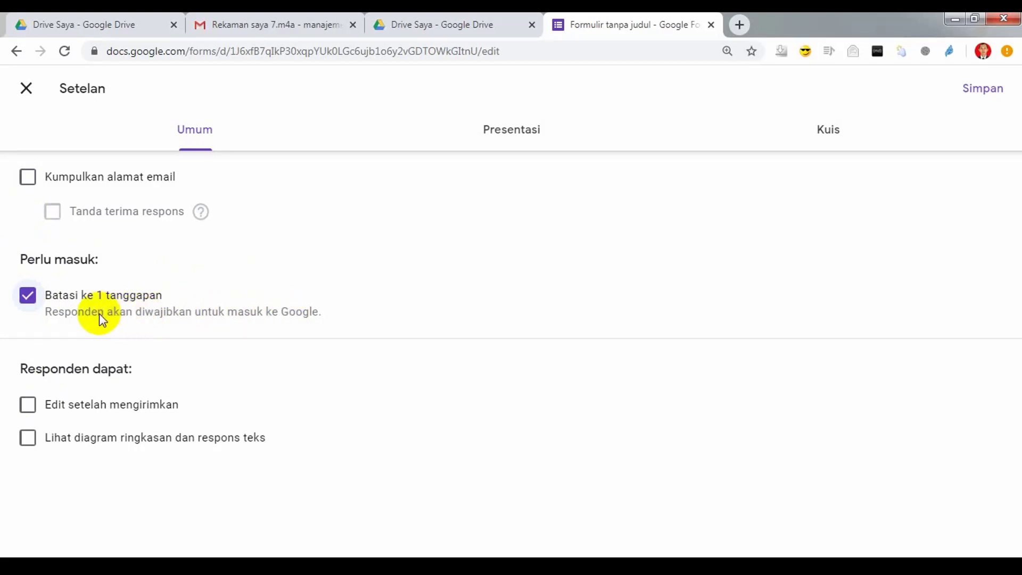
click(28, 298)
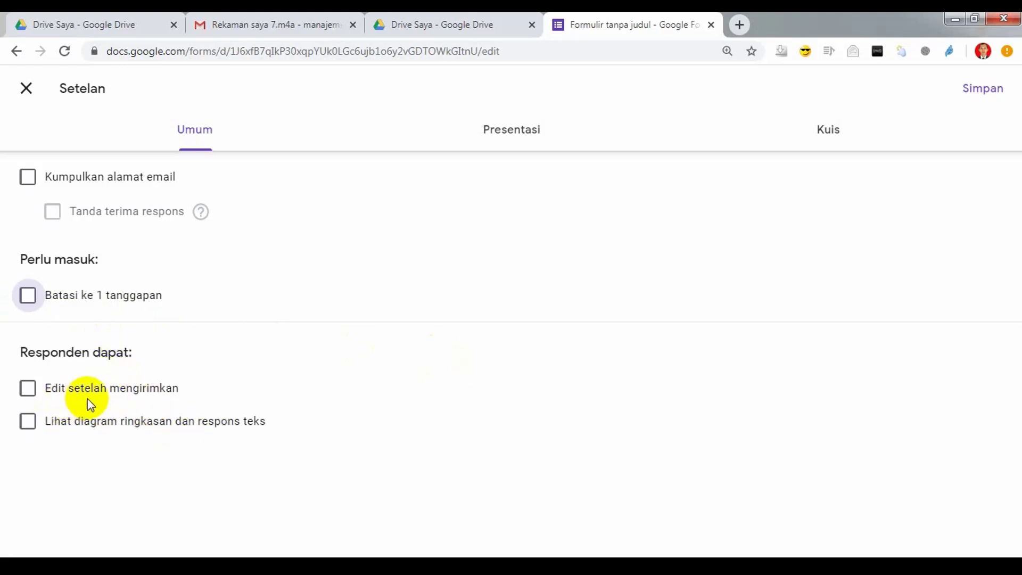
click(31, 394)
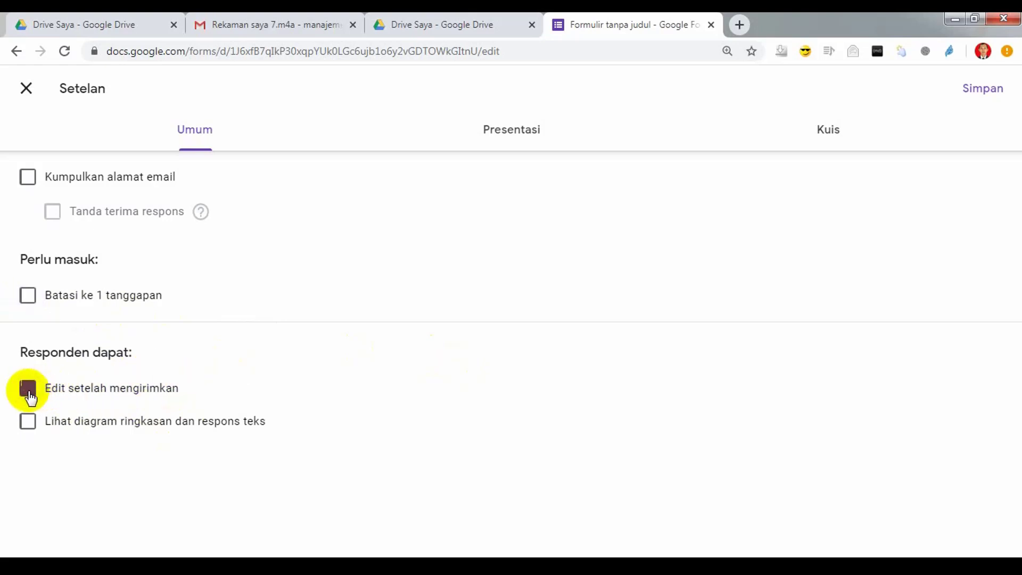
click(28, 388)
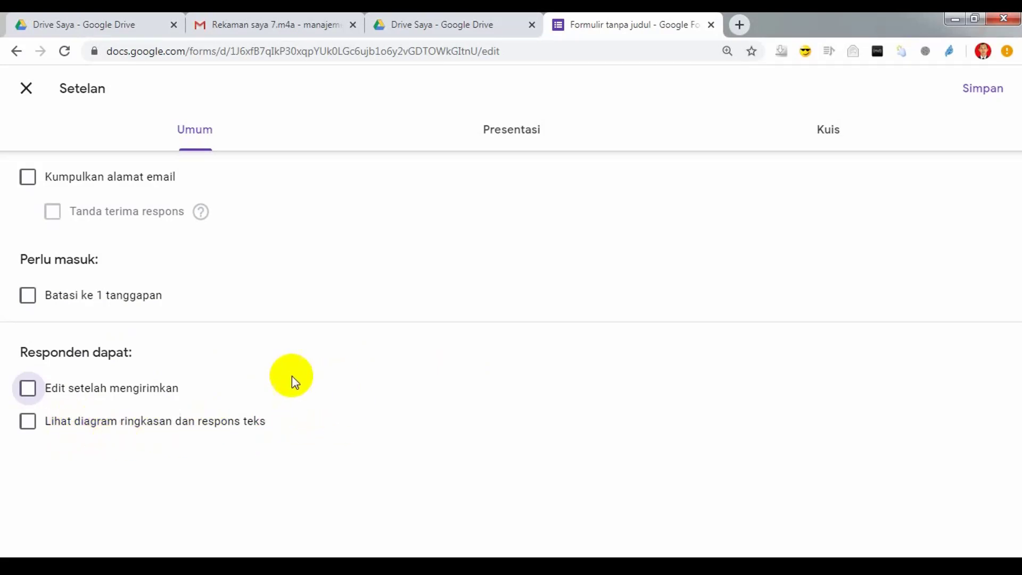
click(26, 425)
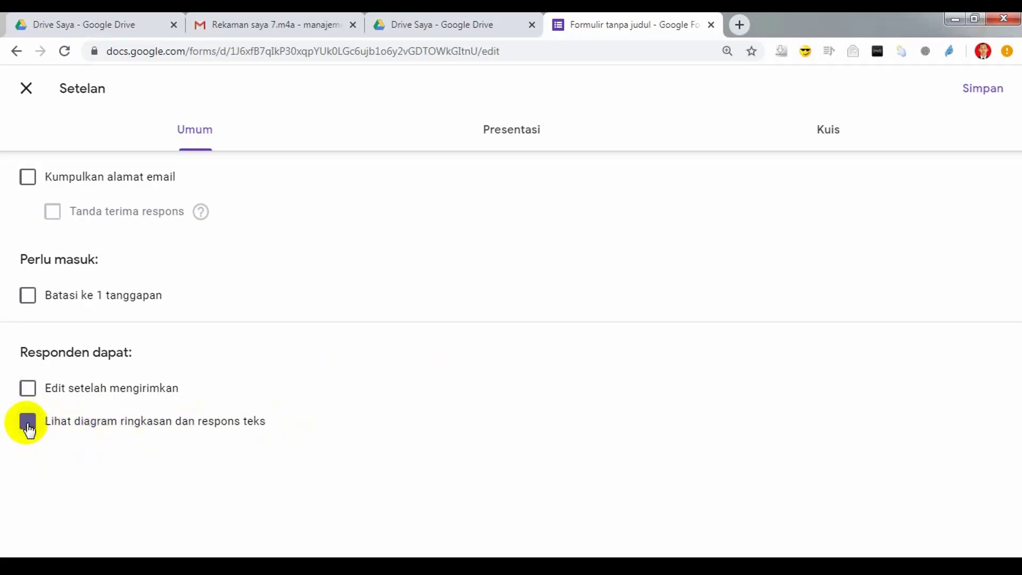
click(27, 425)
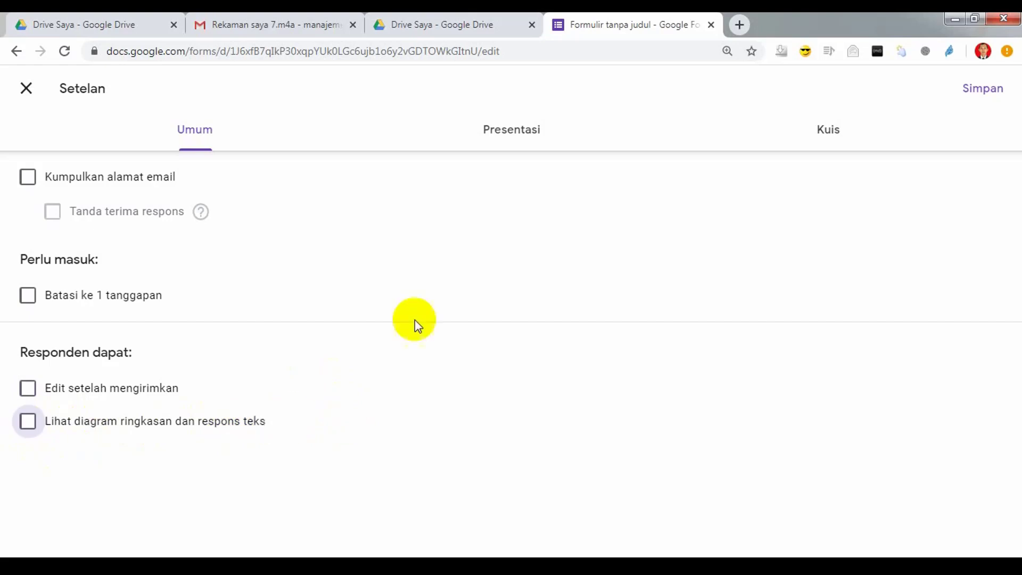
click(521, 149)
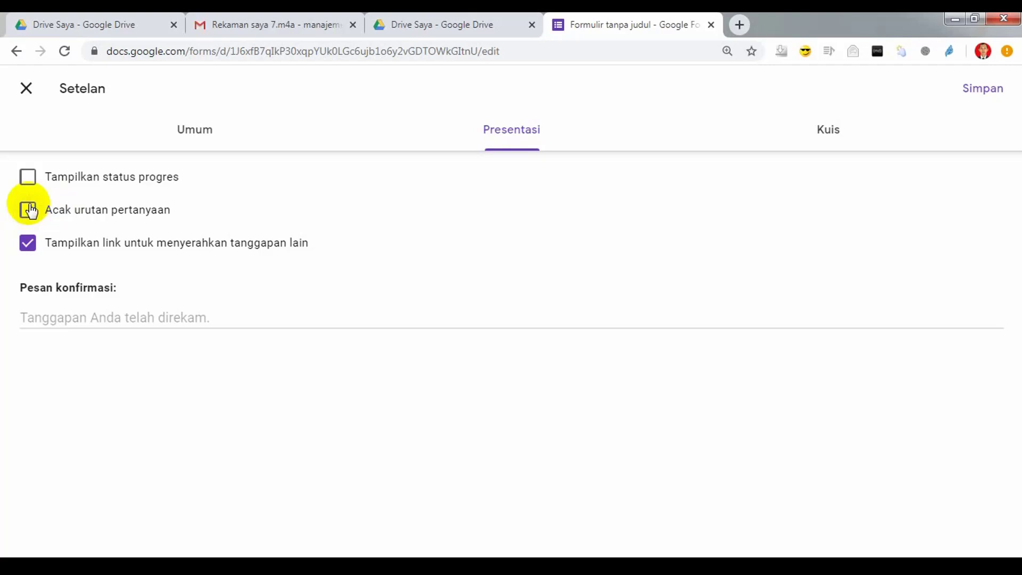
Step: Leave question shuffling off and uncheck the link to submit another response
click(29, 210)
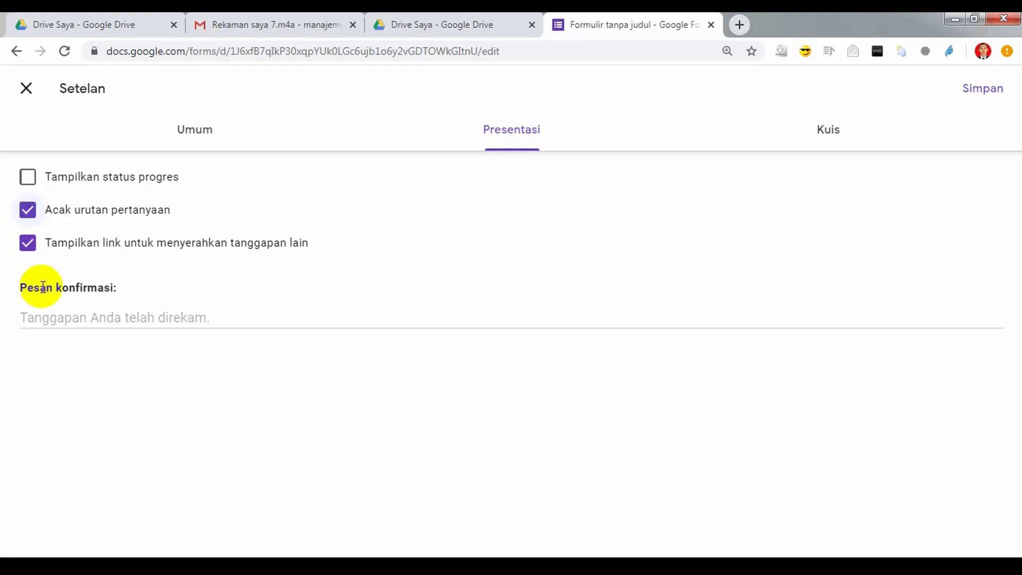
click(28, 210)
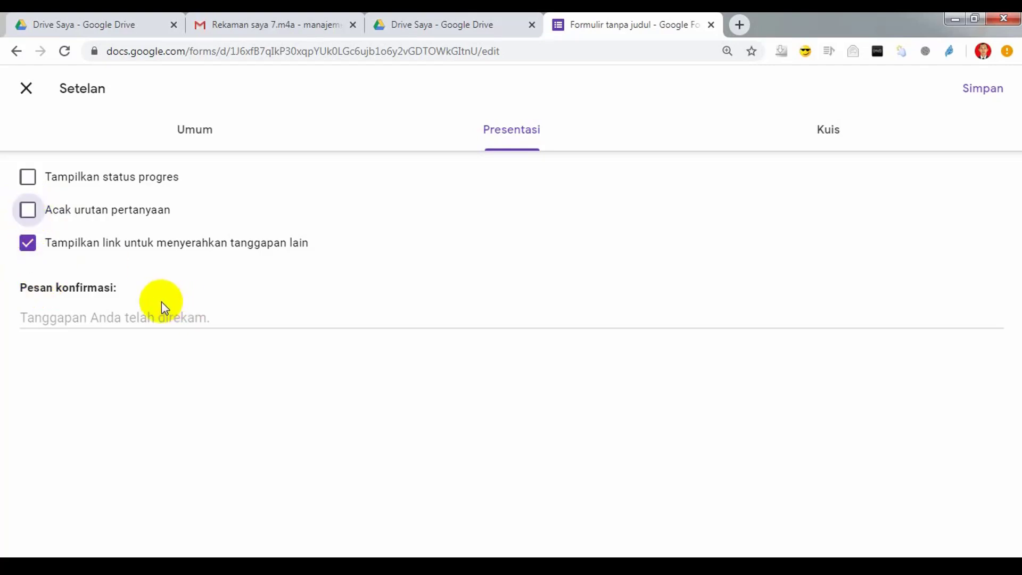
click(28, 210)
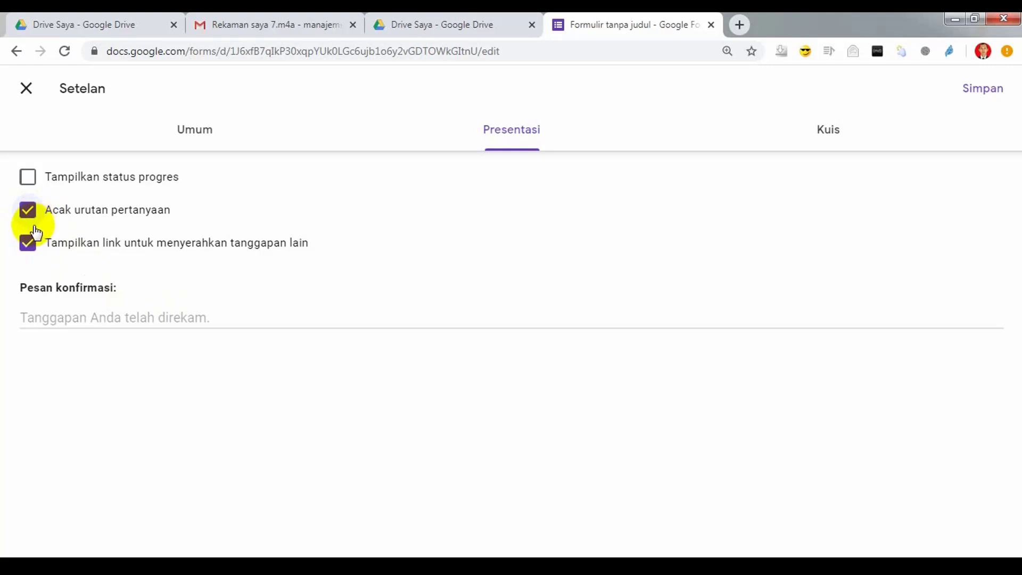
click(31, 217)
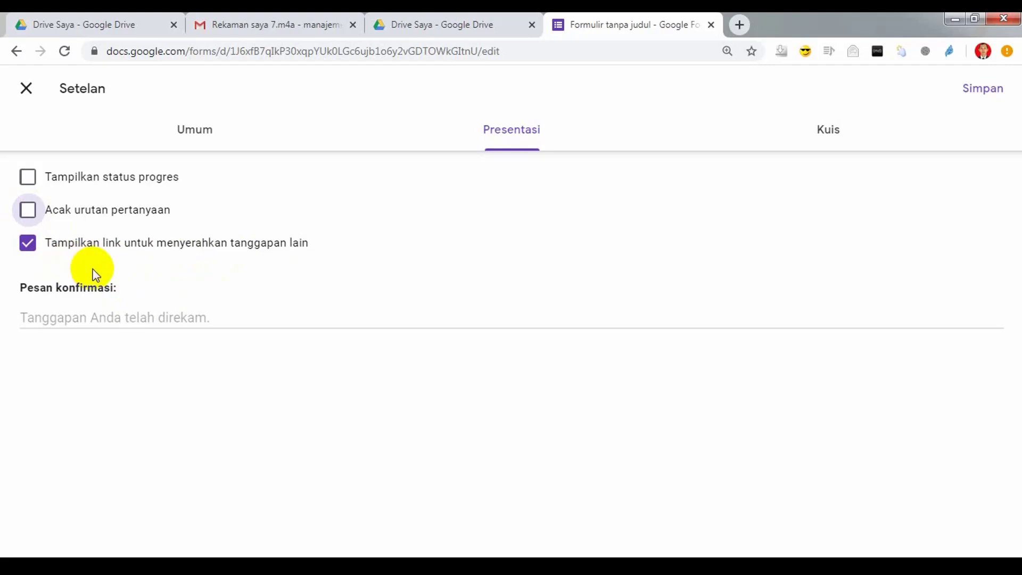
click(28, 245)
Step: Enter the confirmation message 'Terima kasih Anda telah mengirimkan Ujian hari ini'
click(127, 319)
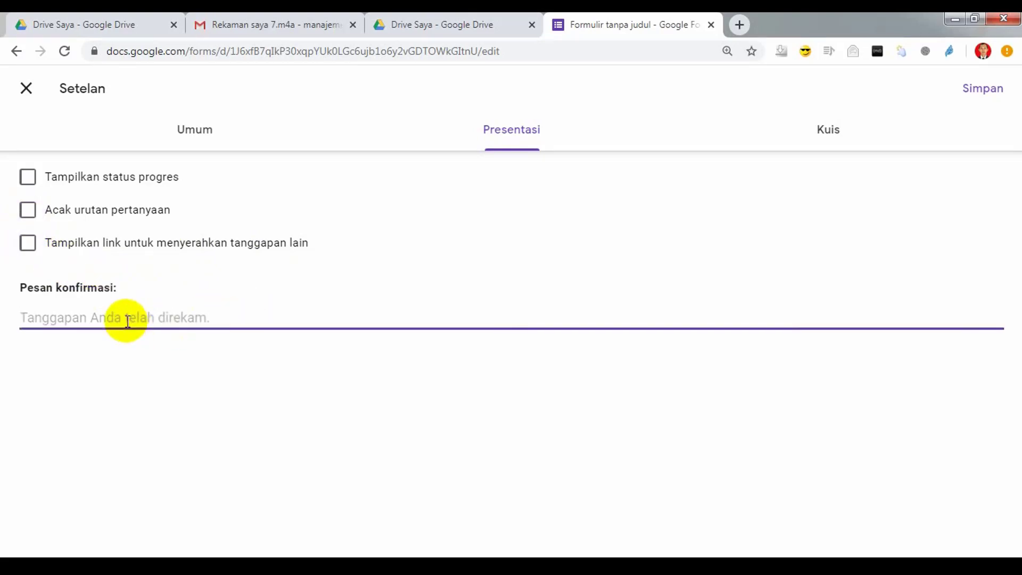
text(T)
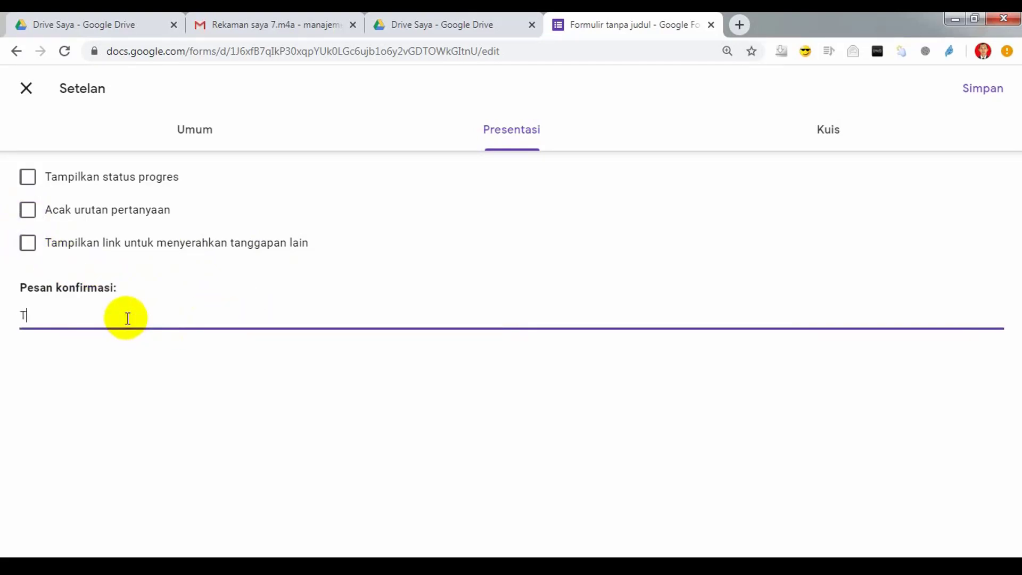
text(erima kasih Anda te)
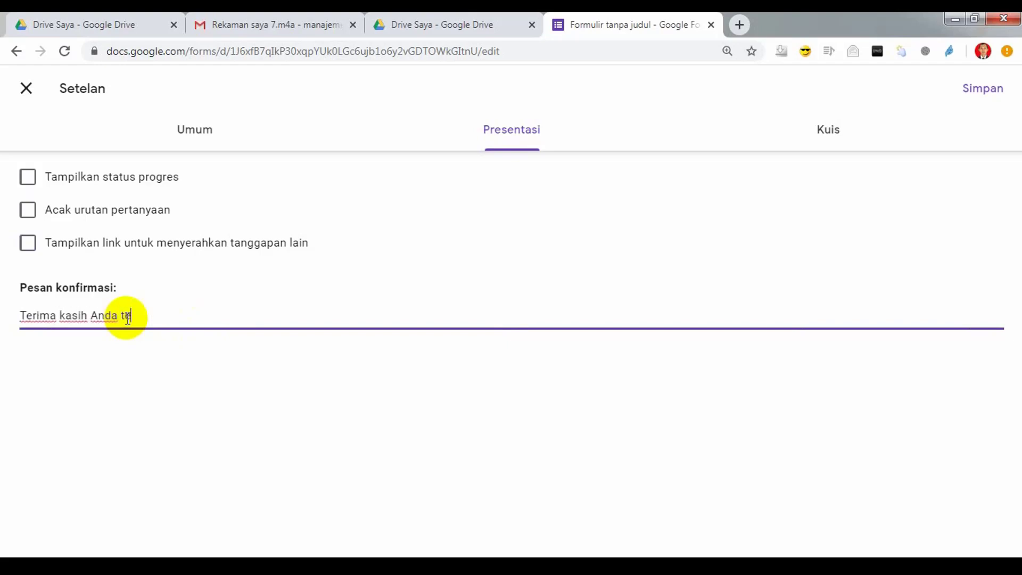
text(lah mengirimkna)
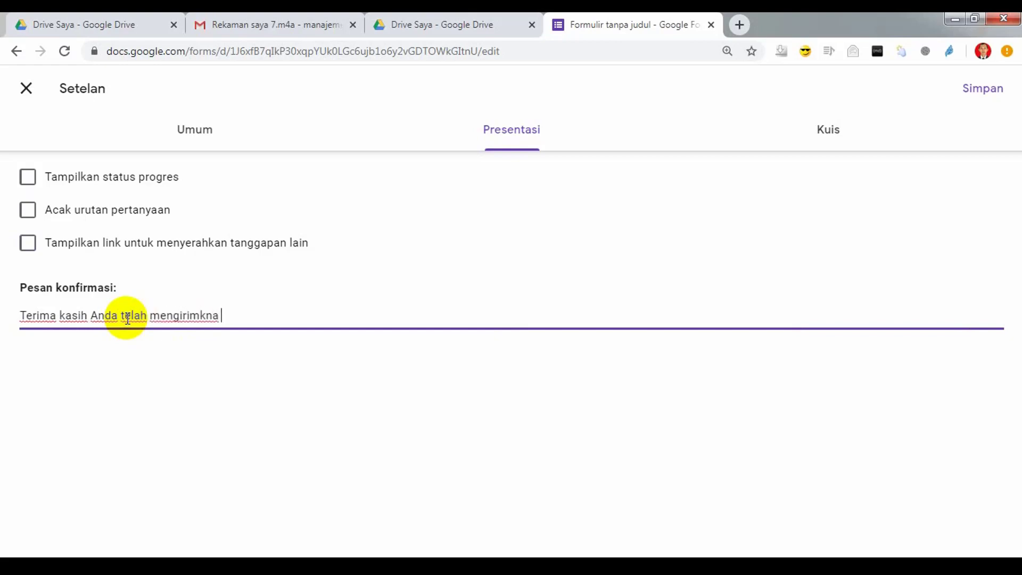
key(BackSpace)
key(BackSpace)
key(BackSpace)
key(BackSpace)
text(kan)
text( Tugas)
key(BackSpace)
key(BackSpace)
key(BackSpace)
key(BackSpace)
key(BackSpace)
key(BackSpace)
text(Ujian A)
key(BackSpace)
text(hari ii)
key(BackSpace)
text(ni)
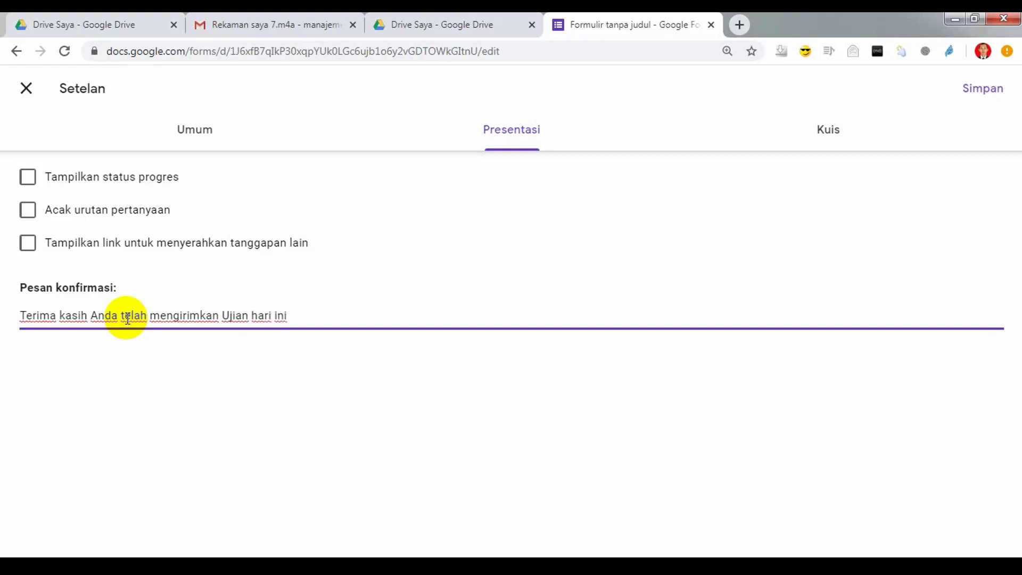
click(813, 145)
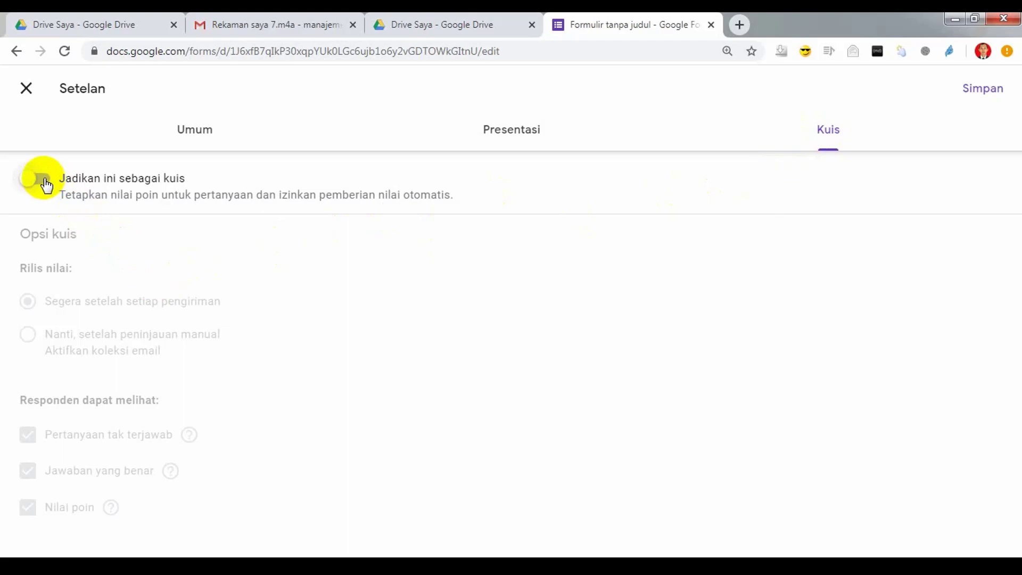
Step: Turn on quiz mode releasing grades immediately with missed questions, answers and points shown, and save
click(46, 184)
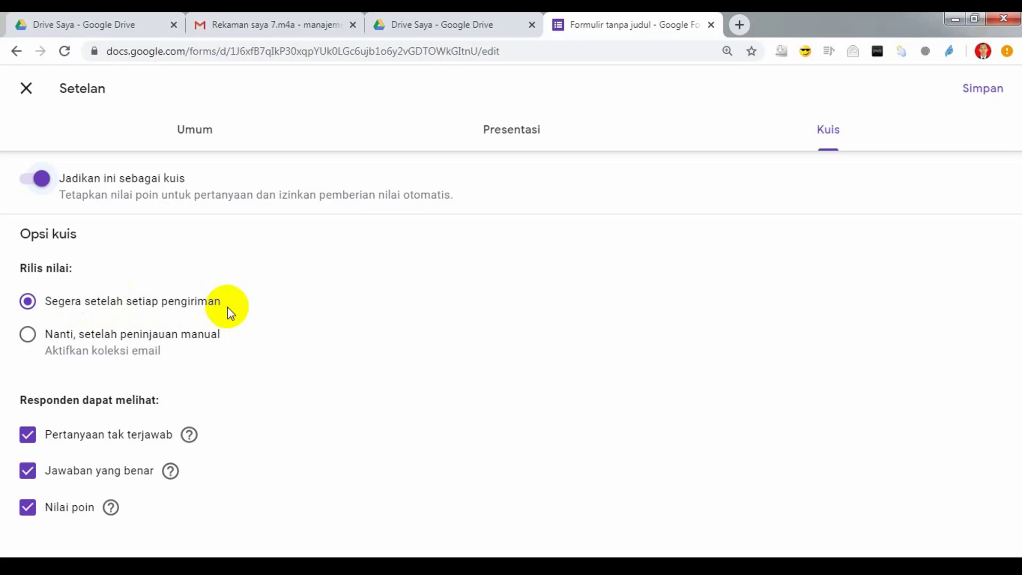
click(26, 335)
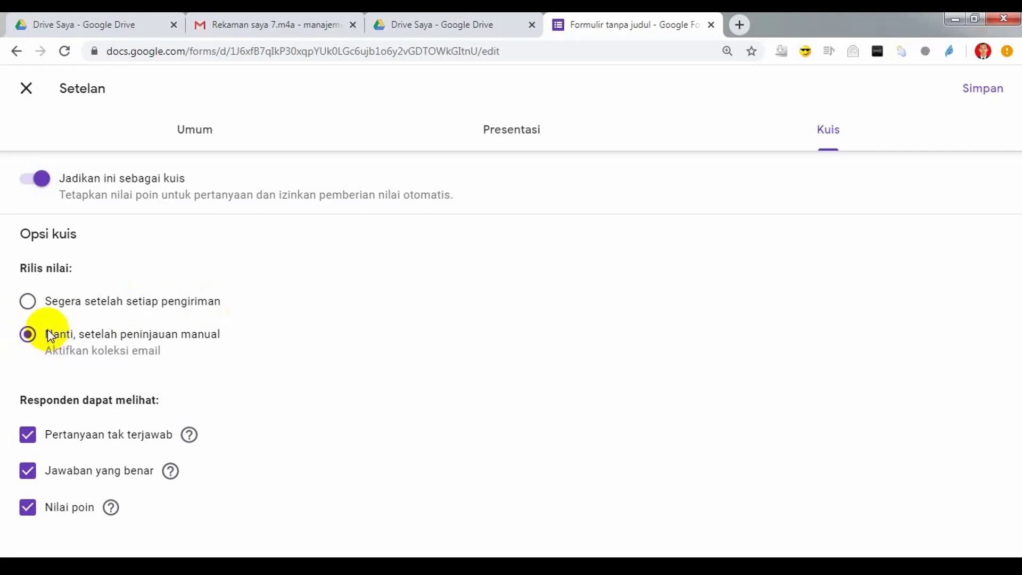
click(26, 303)
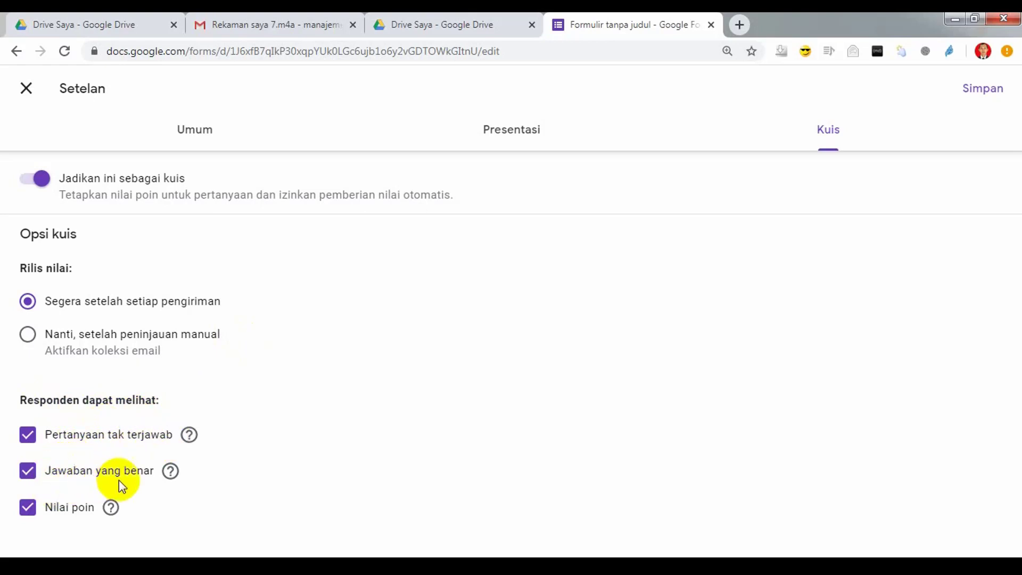
click(26, 509)
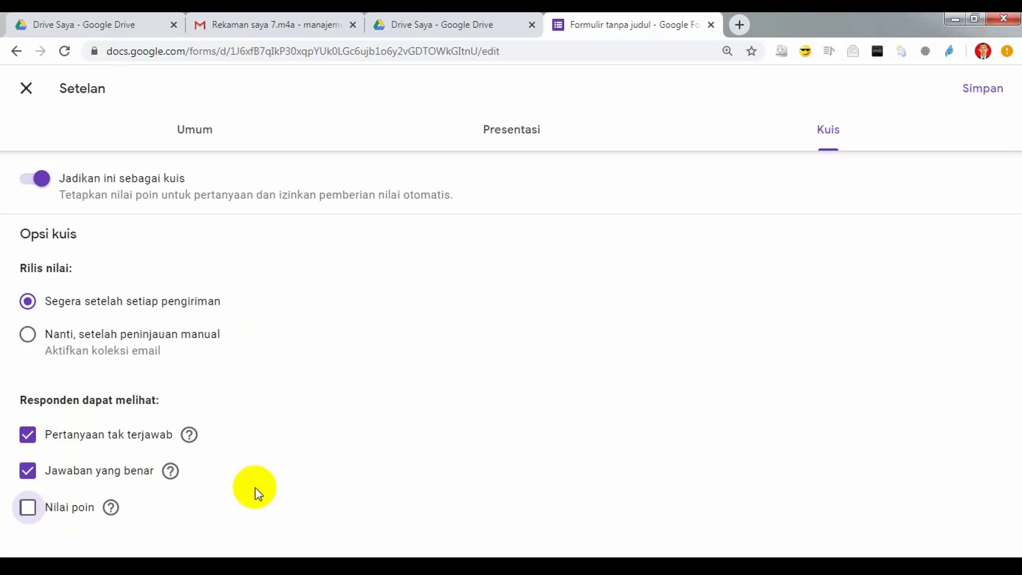
click(27, 506)
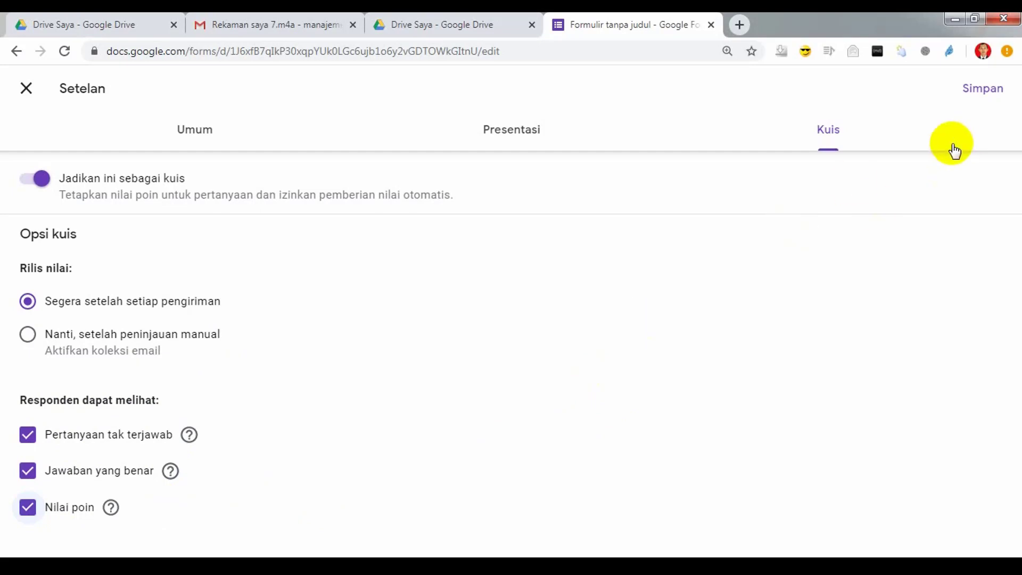
click(986, 93)
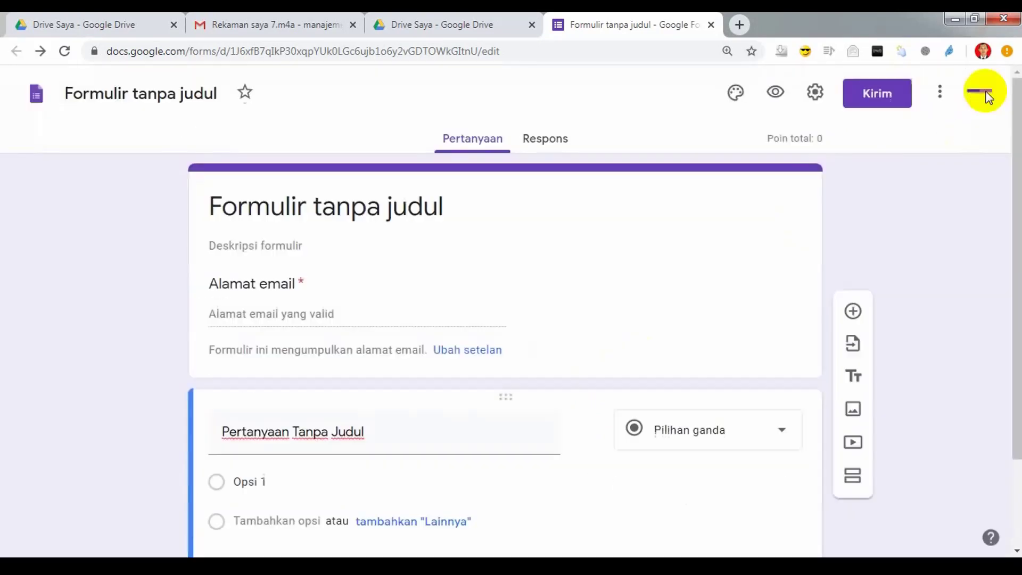
mouse_move(346, 553)
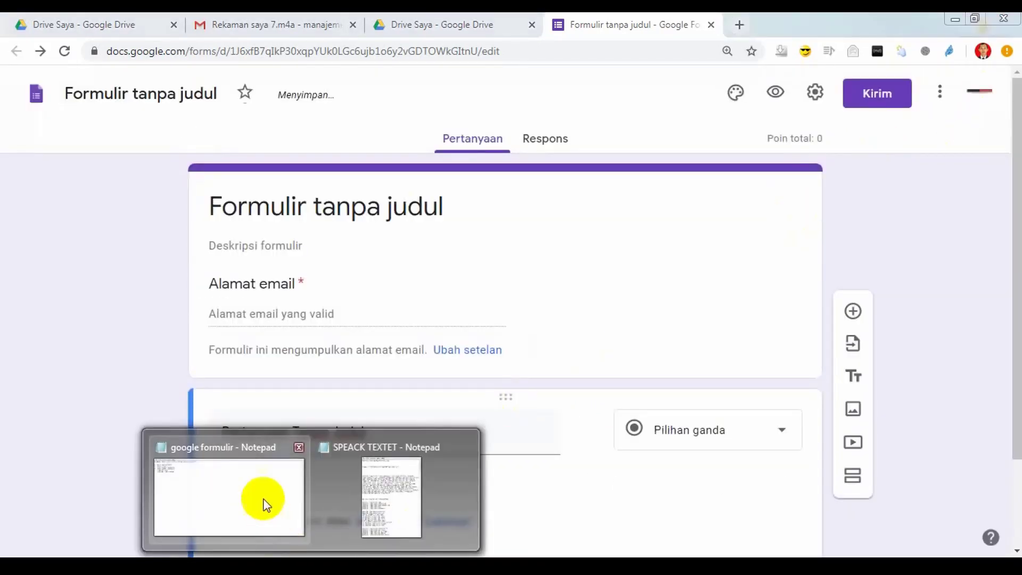
click(266, 505)
click(160, 97)
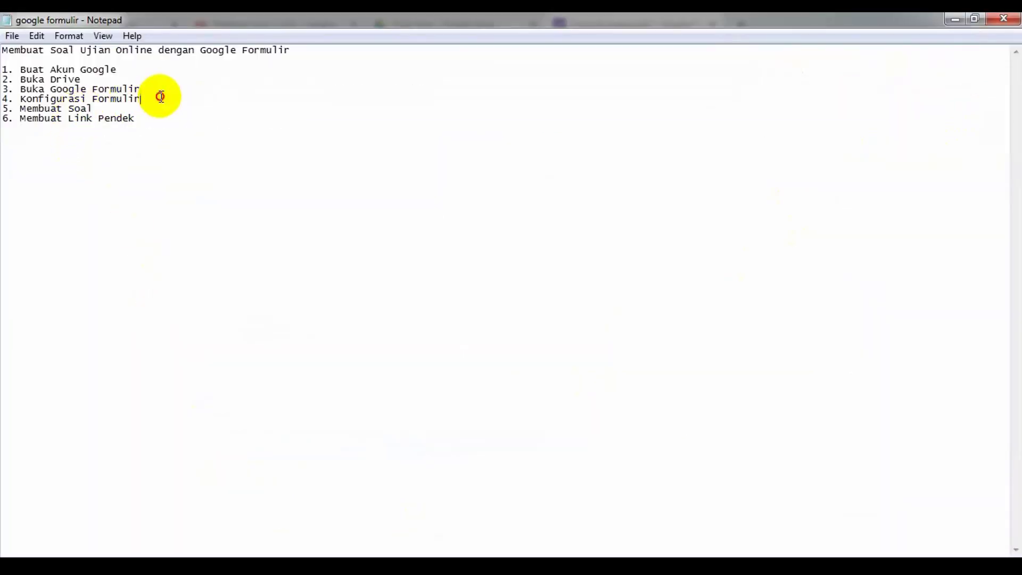
drag(160, 96, 5, 98)
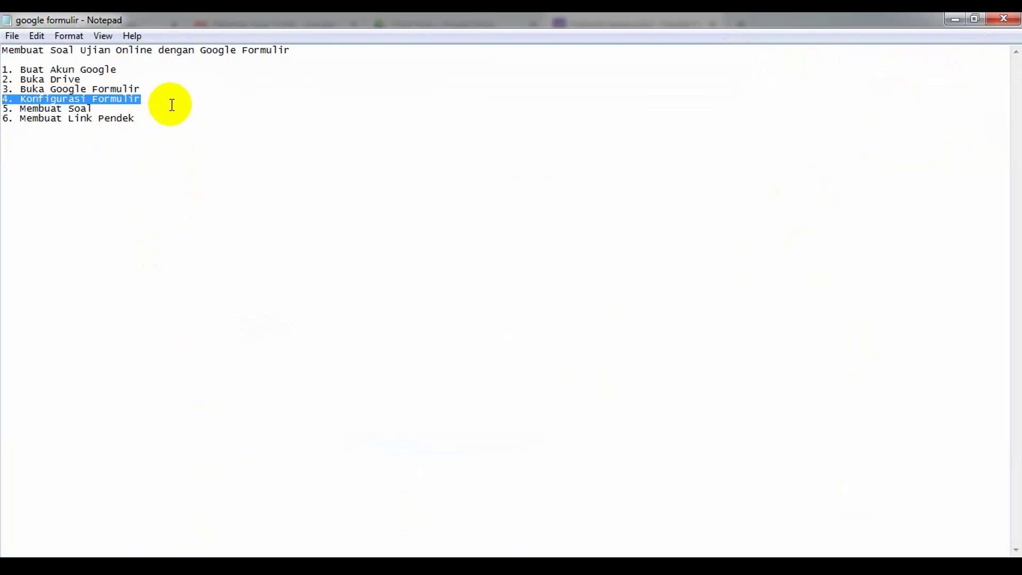
click(171, 105)
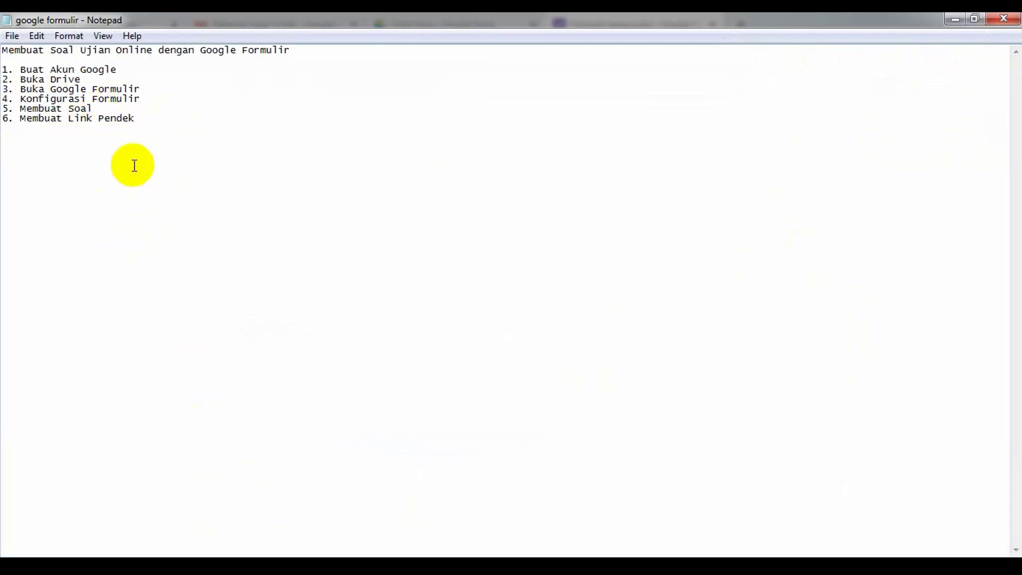
click(279, 566)
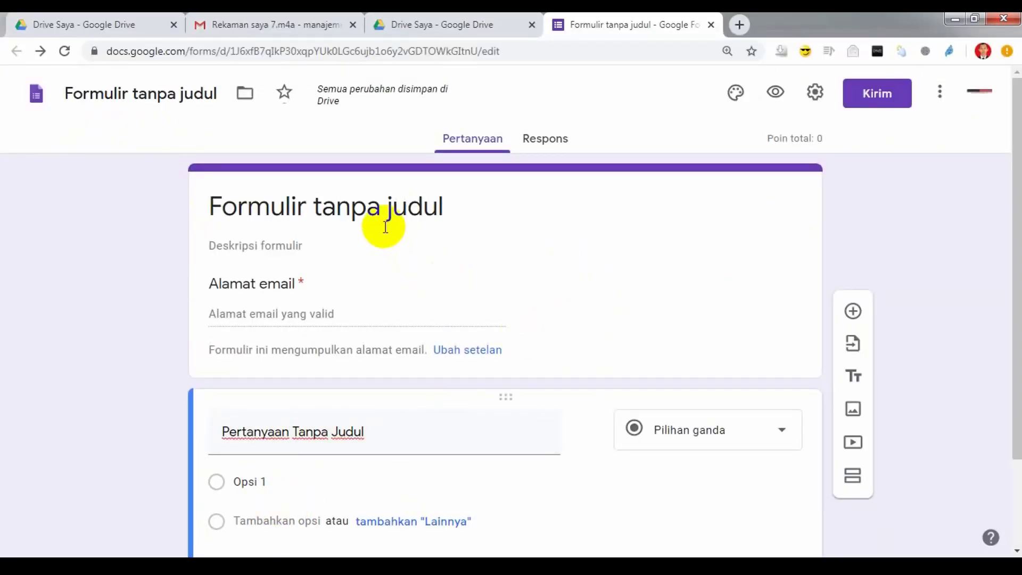
Step: Retitle the form 'Soal Latihan 1 Komputer Kelas 9 Semester 2'
click(391, 206)
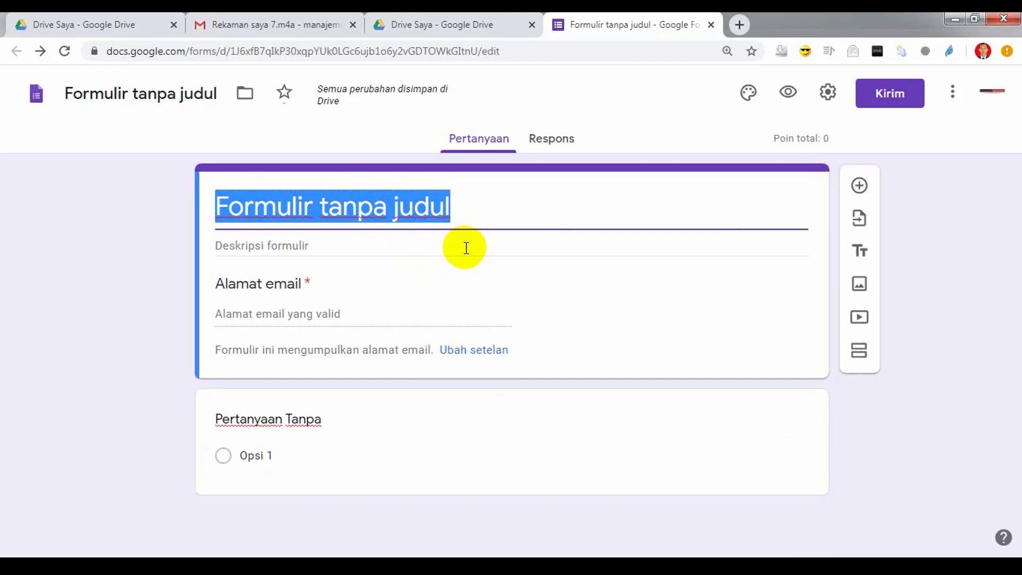
text(Soal )
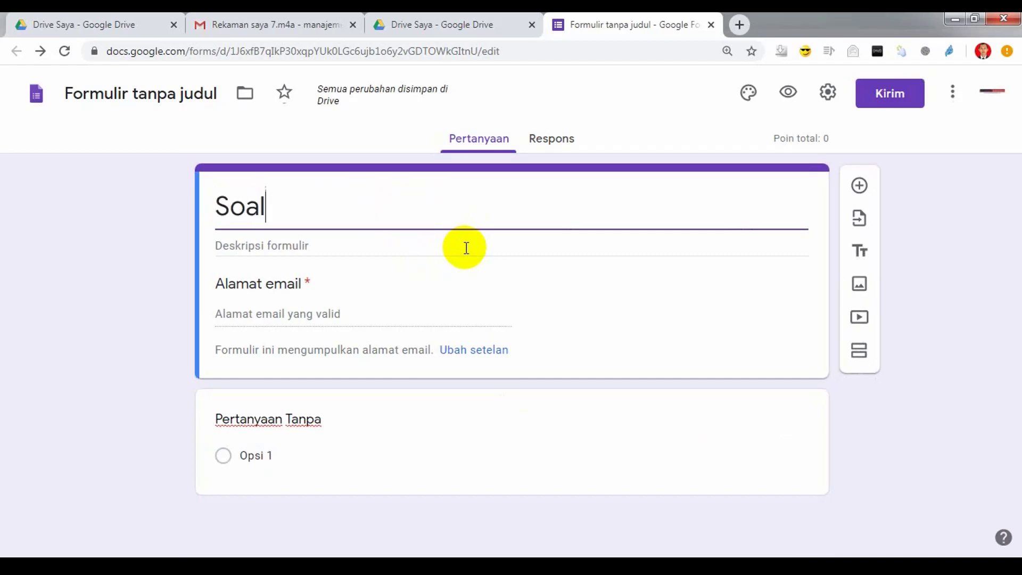
text(Latihan )
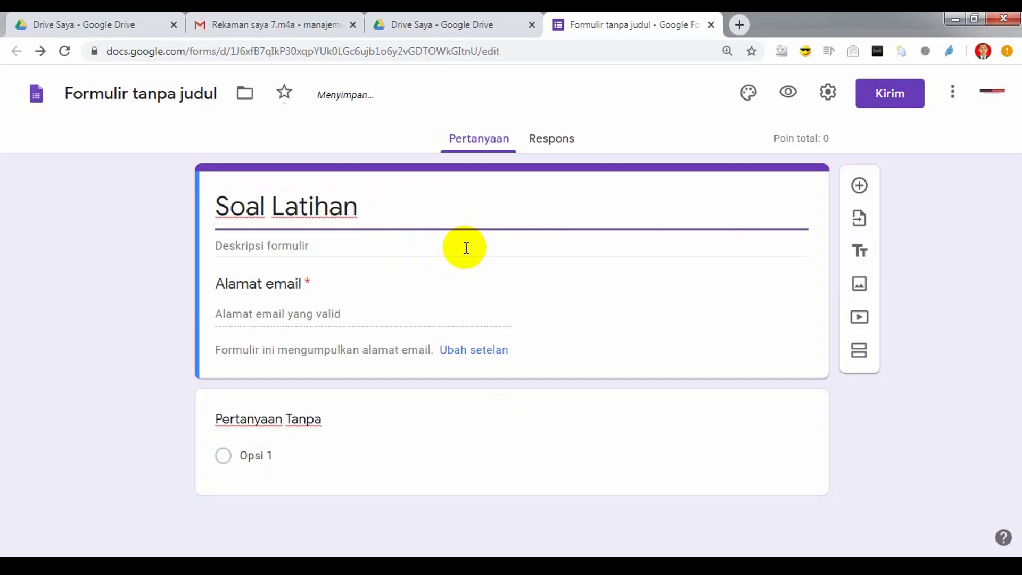
text(Kompu)
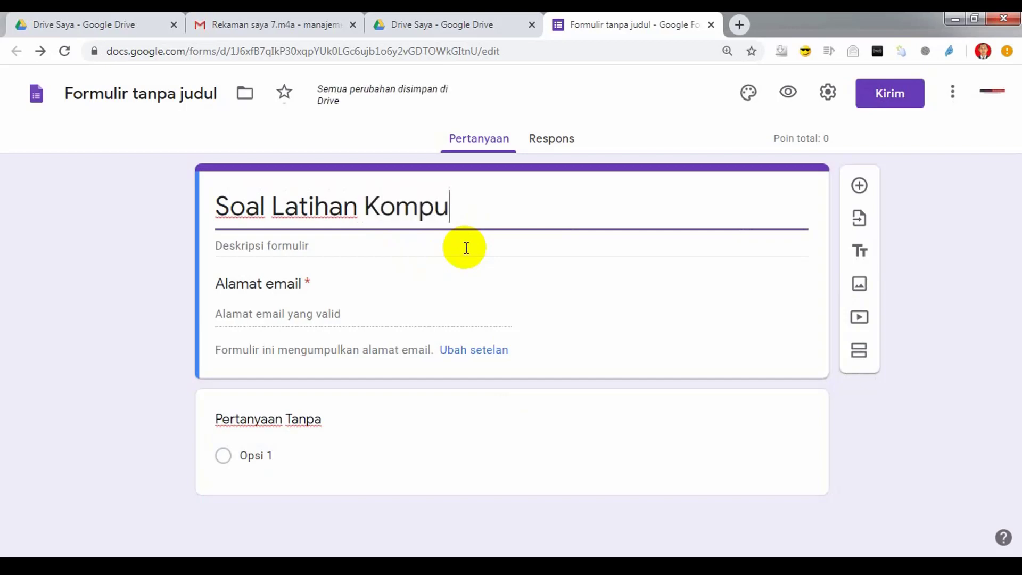
text(ter Kelas )
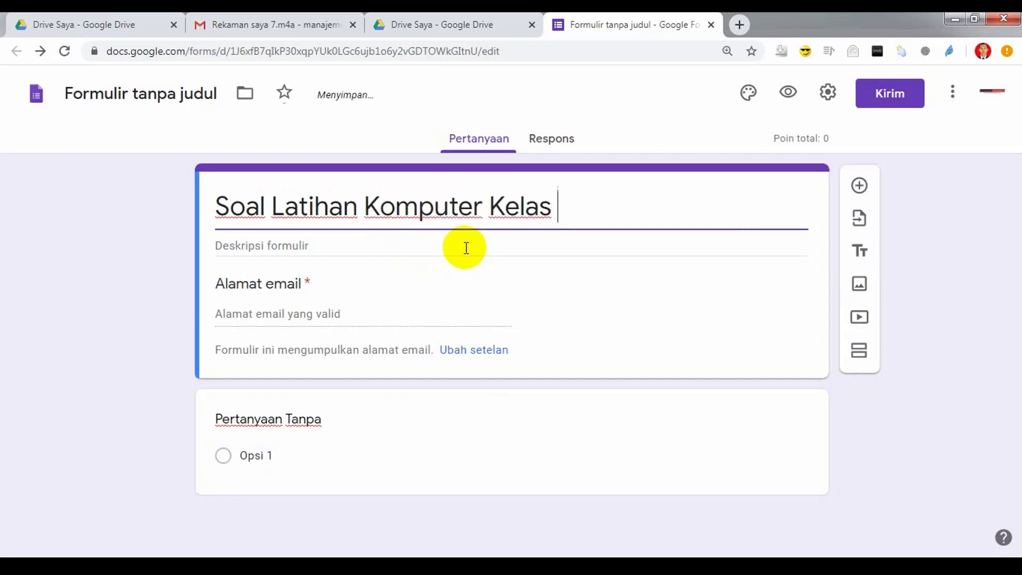
text(9 Seme)
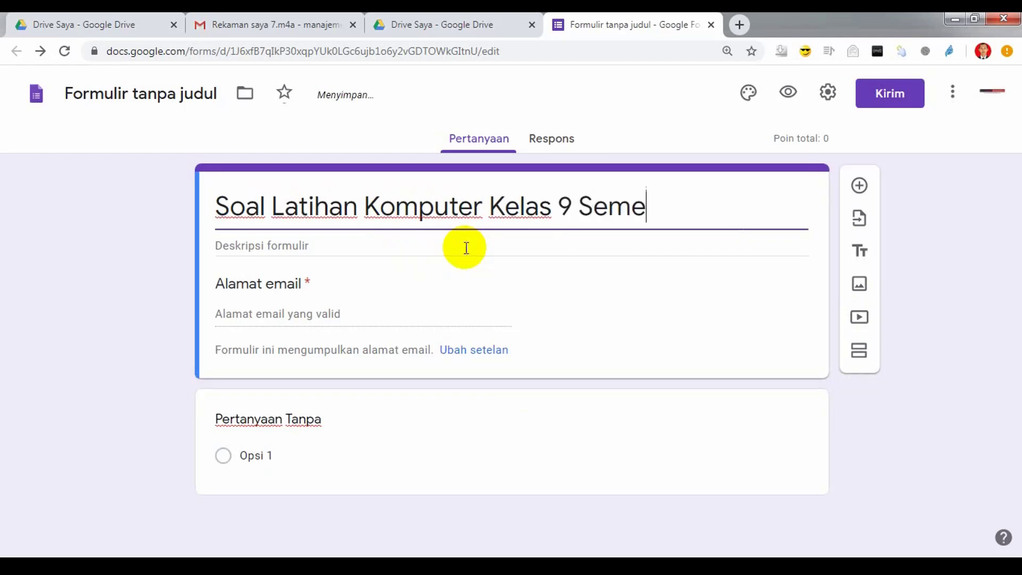
text(ster 2)
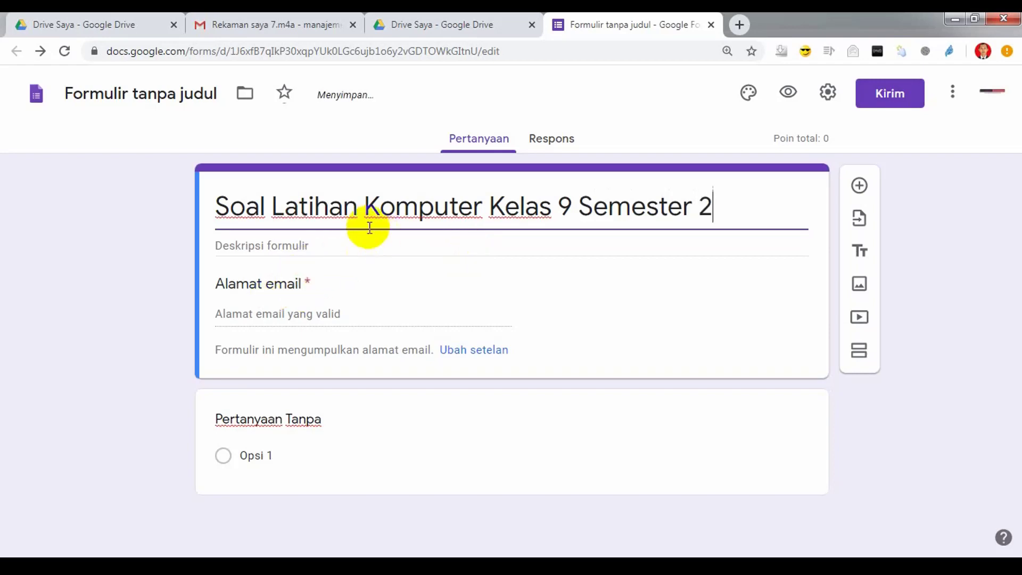
click(363, 218)
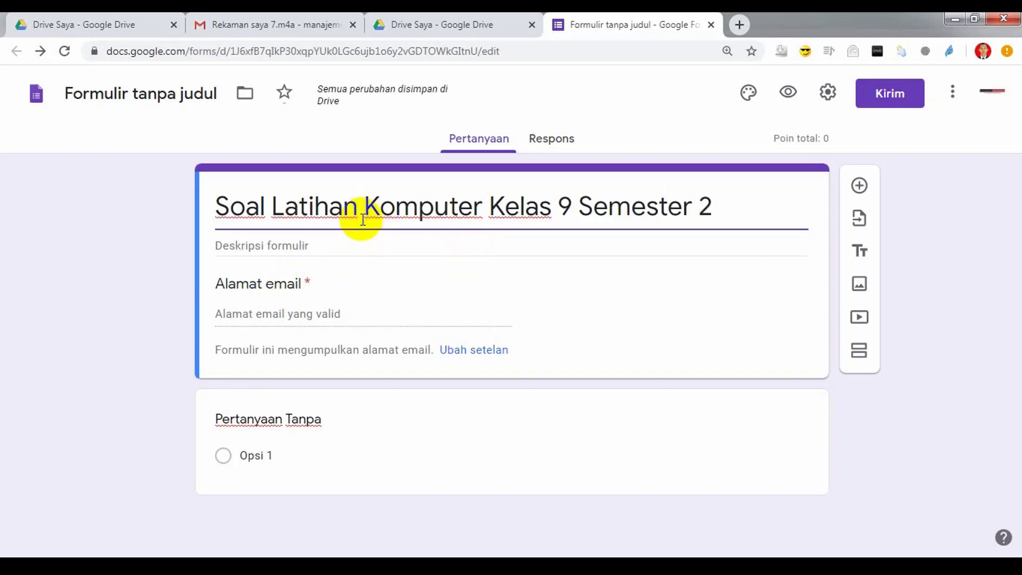
text(1)
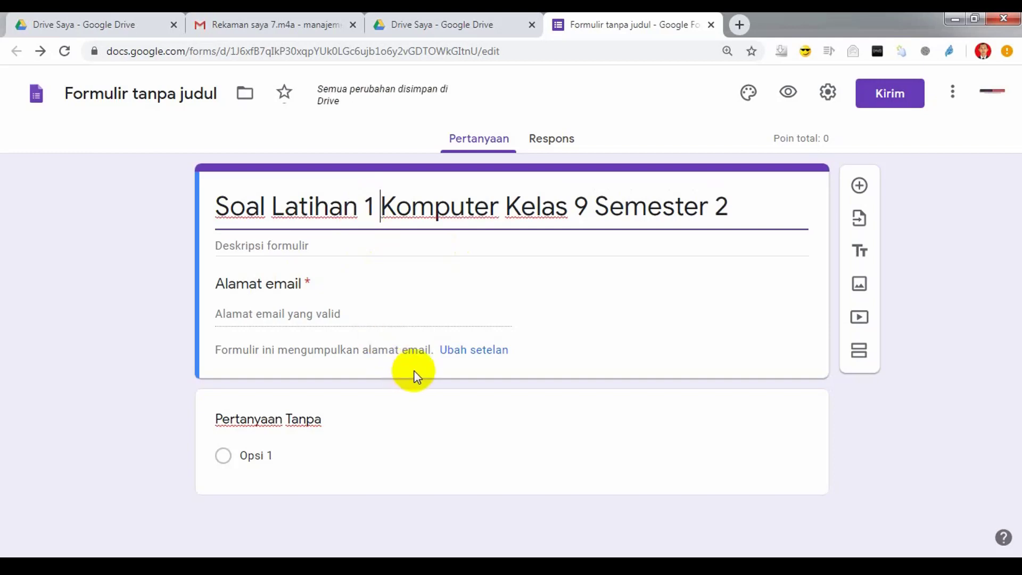
drag(749, 217, 181, 218)
key(ctrl+c)
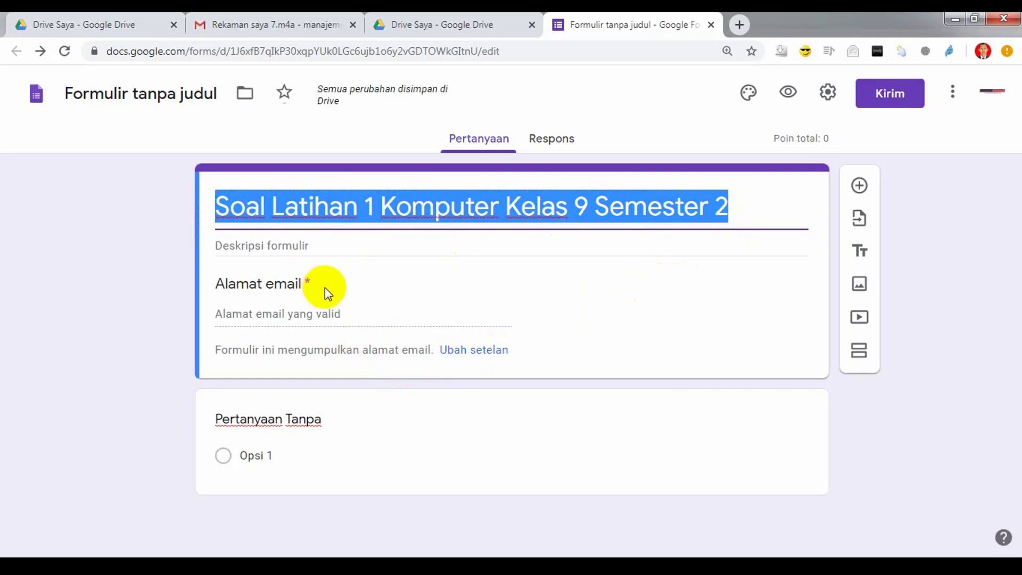
Step: Paste the quiz title into the description, prefixed 'Ini adalah' and suffixed 'yang harus dikerjakan oleh seluruh siswa'
click(323, 249)
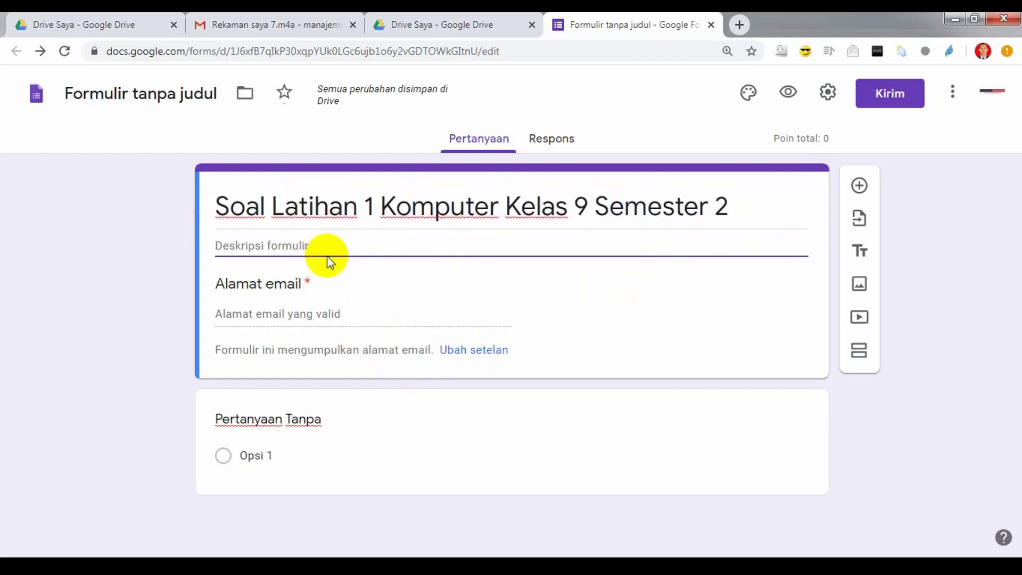
key(ctrl+v)
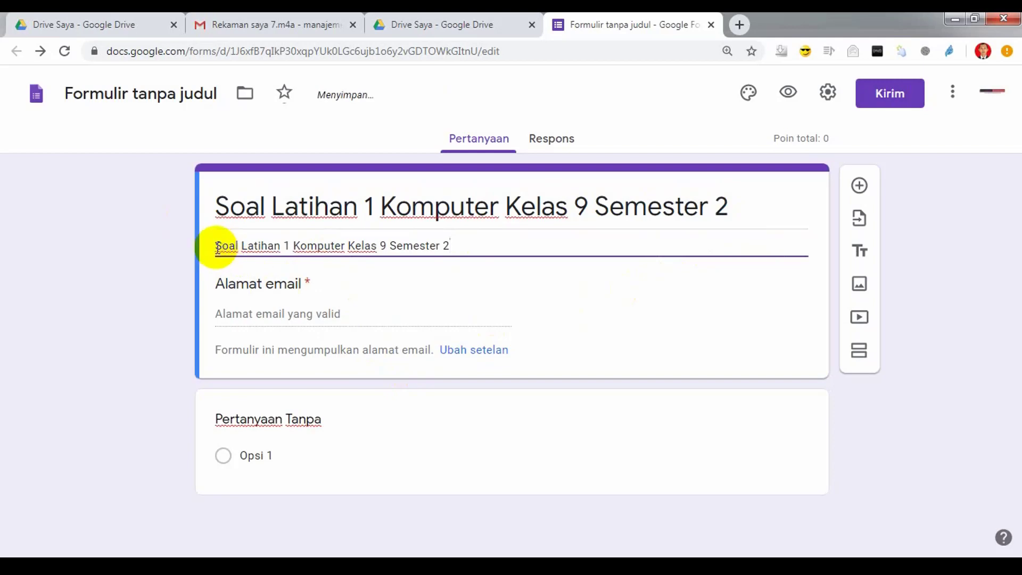
click(216, 248)
text(Ini )
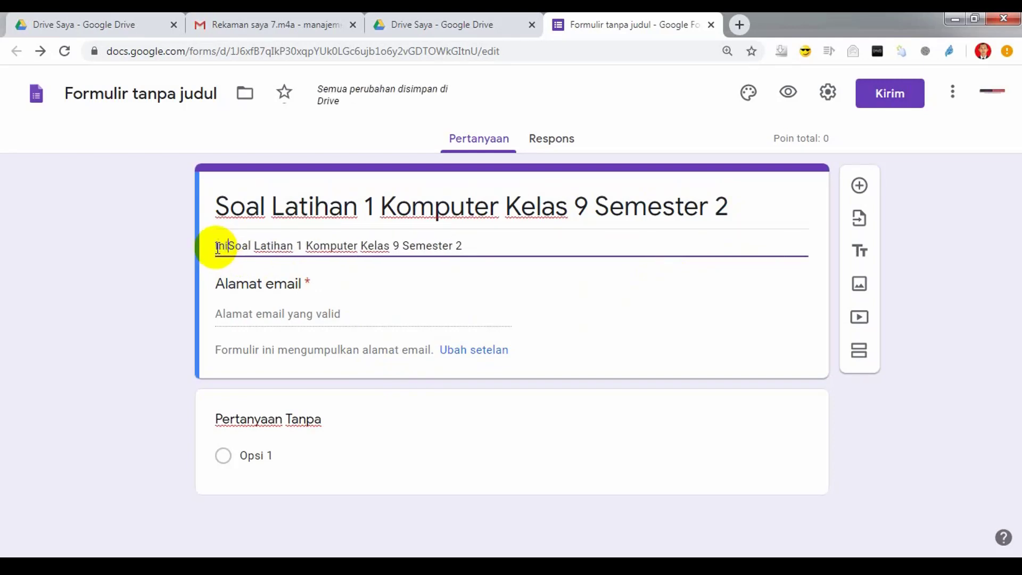
text(adalah)
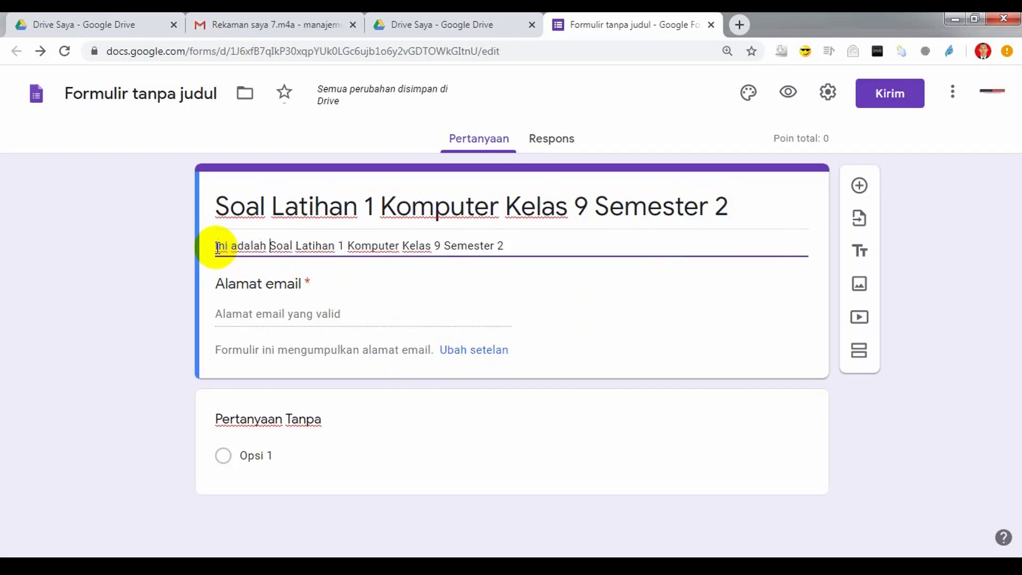
click(577, 245)
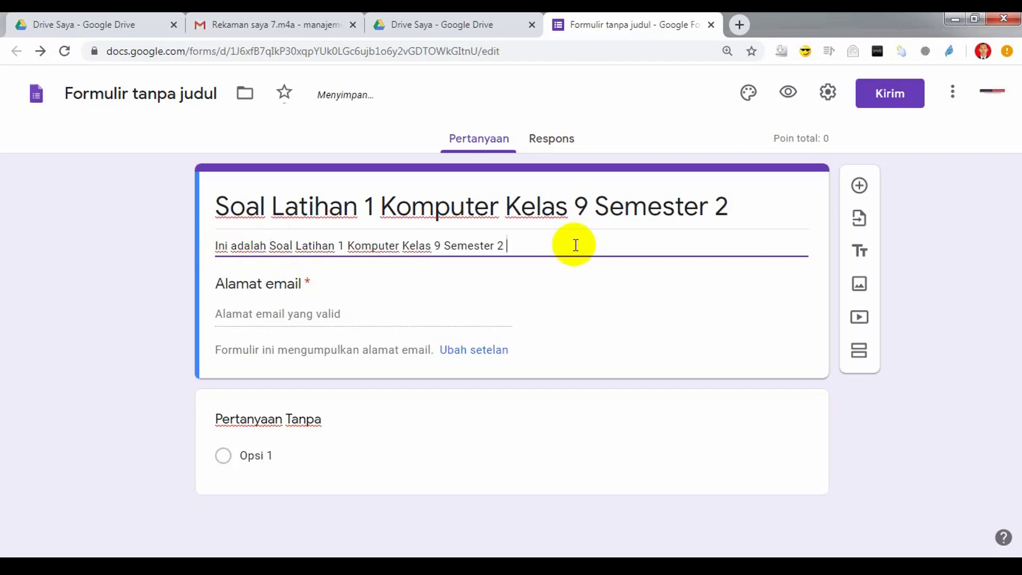
text(yang harus )
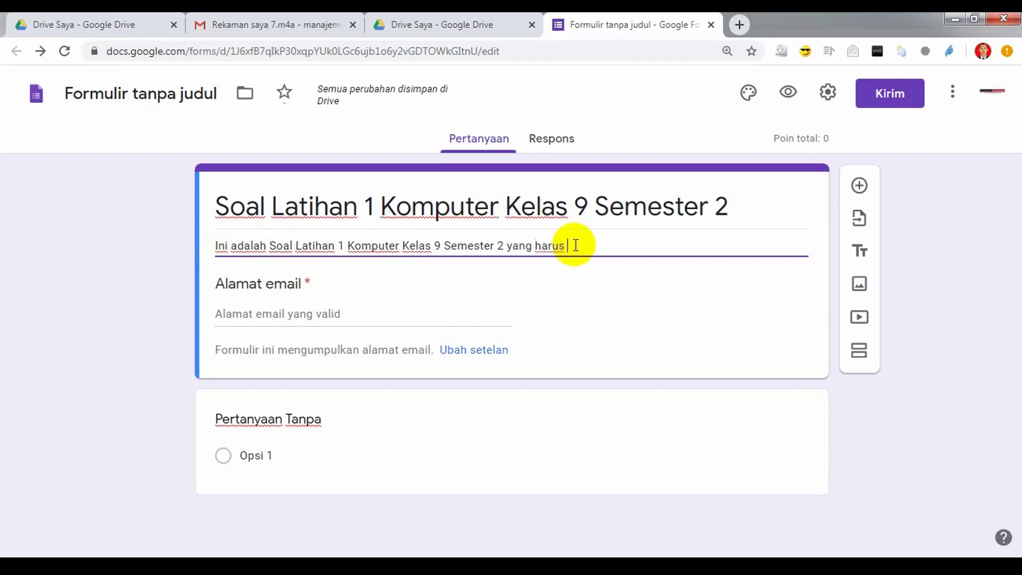
text(dikerjakan o)
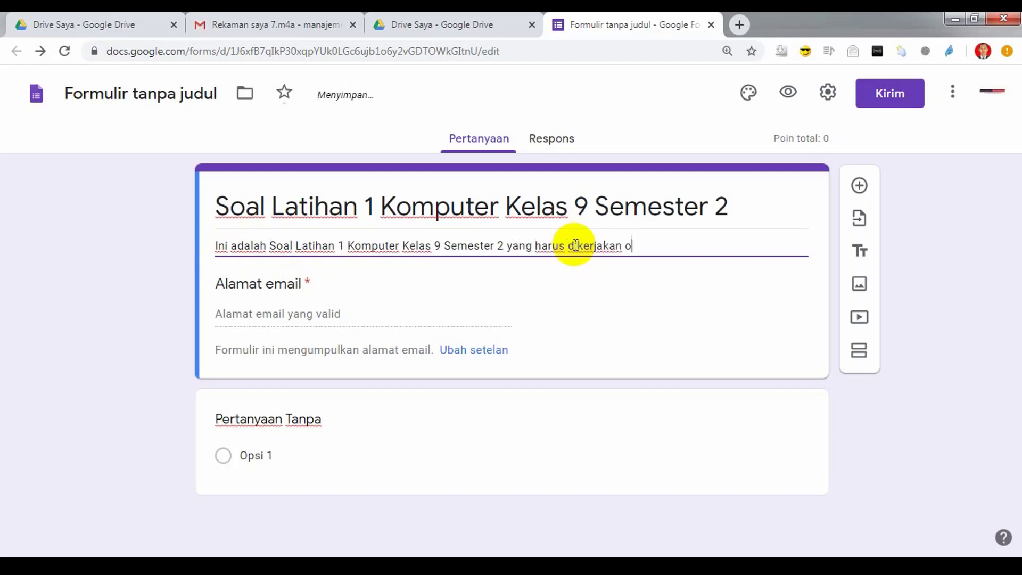
text(leh seluruh siswa)
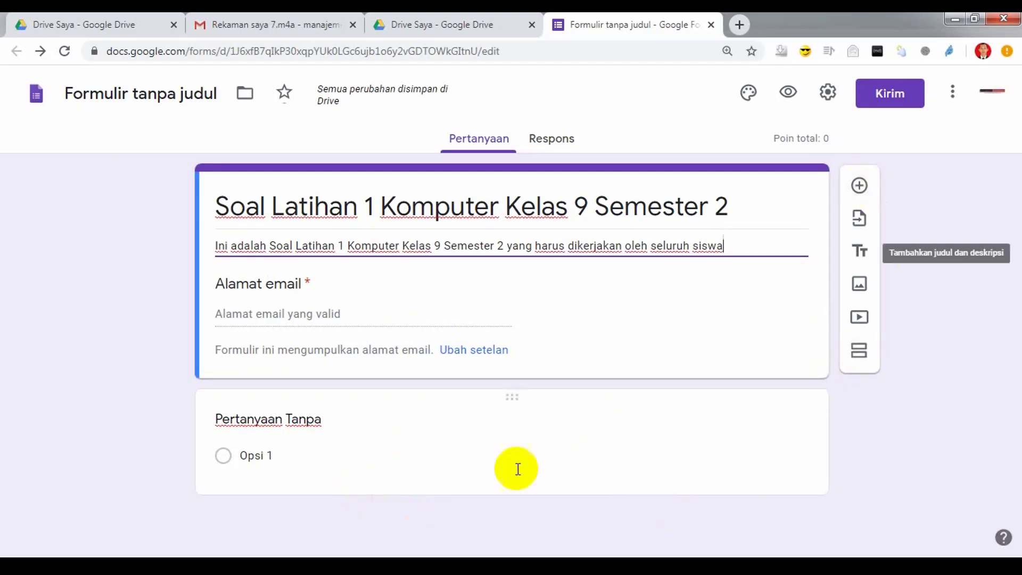
Step: Change the first question to Jawaban singkat, title it 'Nama', and switch on Wajib diisi
click(453, 439)
click(773, 432)
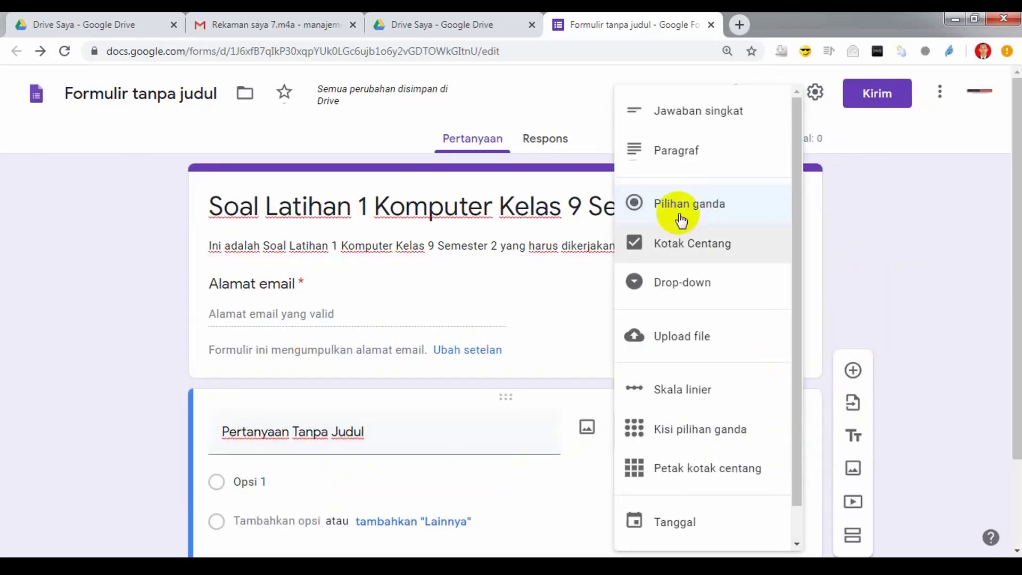
click(670, 118)
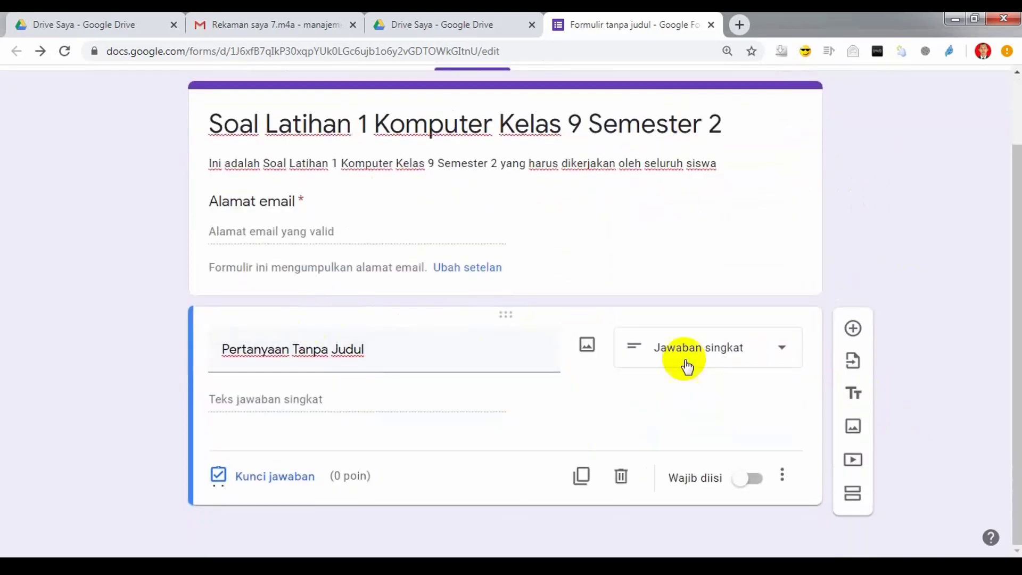
click(396, 358)
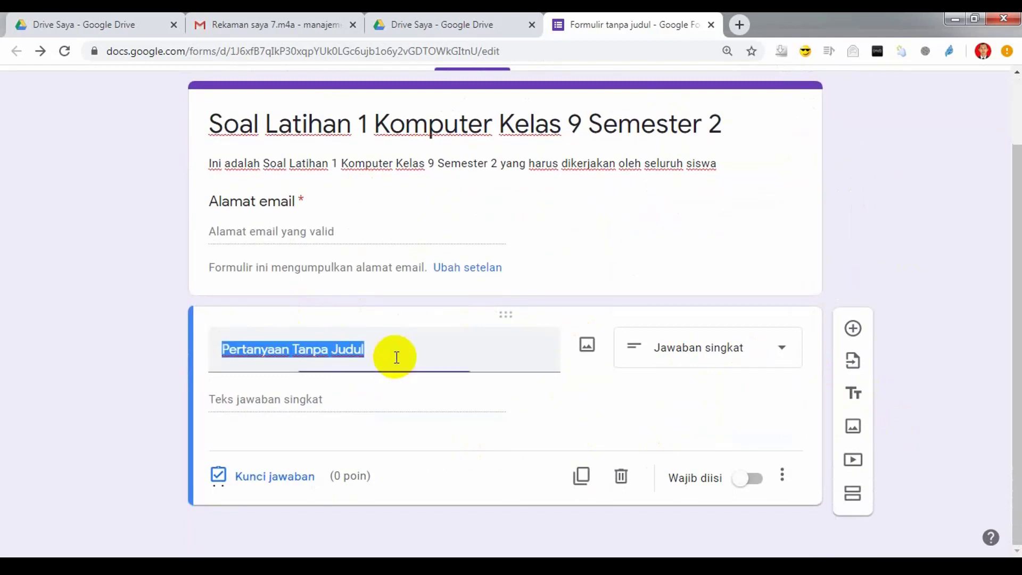
text(Nama)
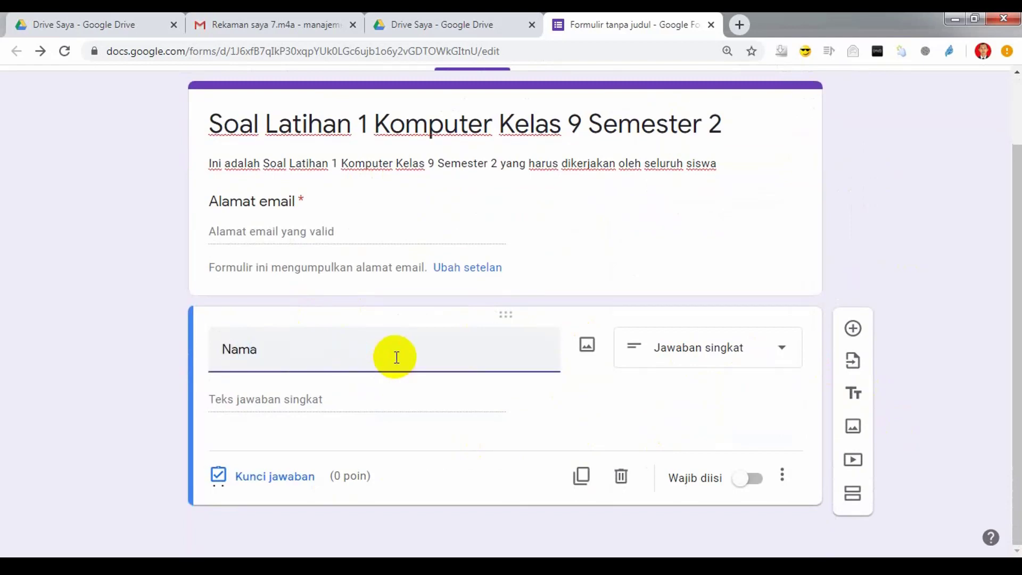
click(756, 481)
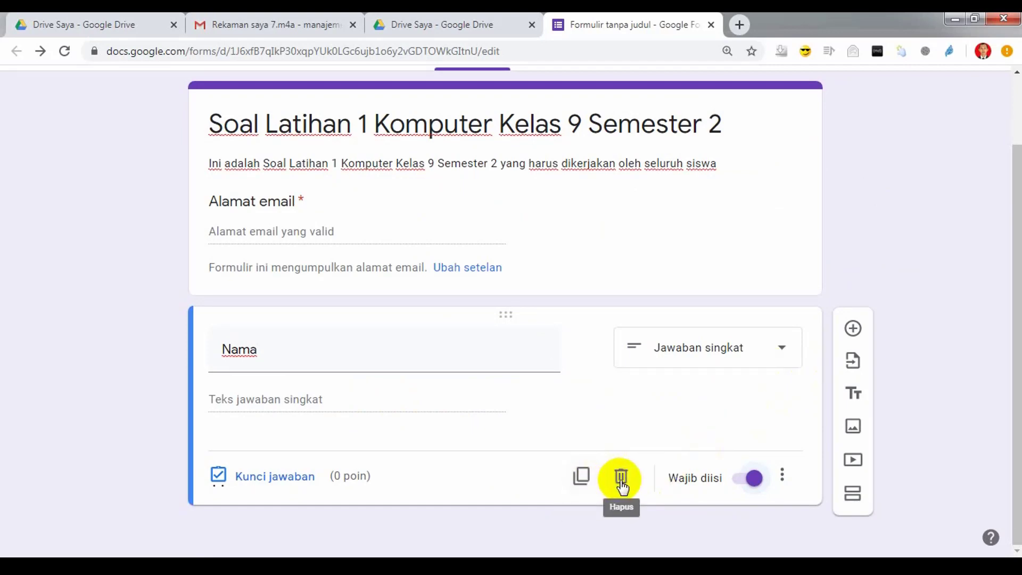
Step: Duplicate the Nama question as 'Kelas' and change its type to Drop-down
click(581, 476)
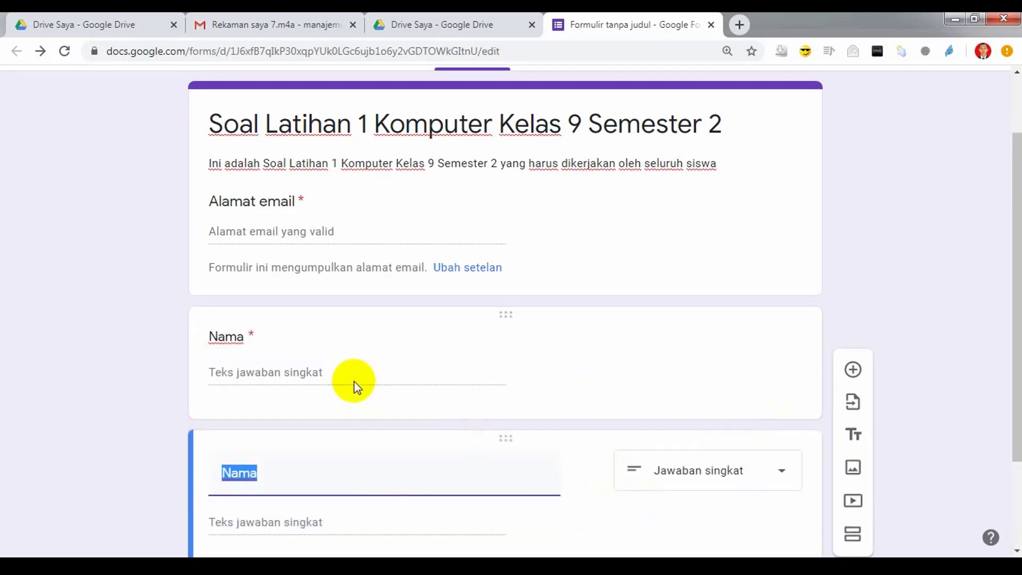
text(Kelas)
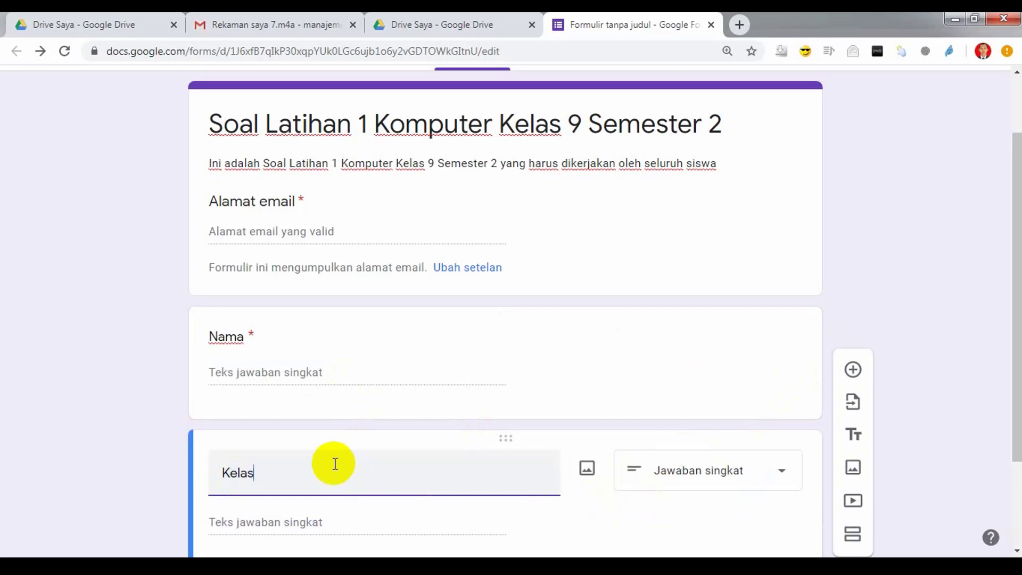
scroll(421, 450, down, 3)
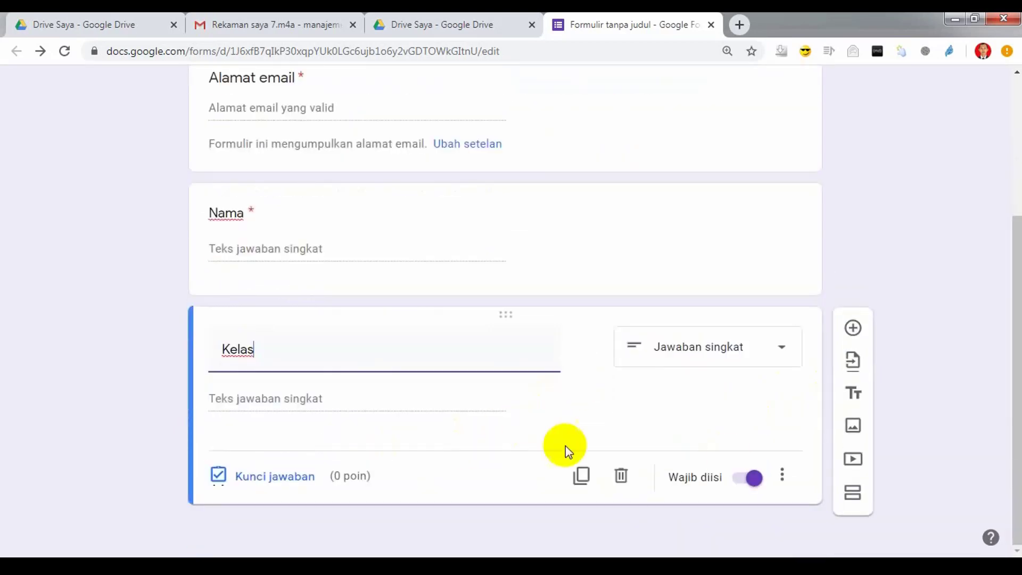
click(780, 358)
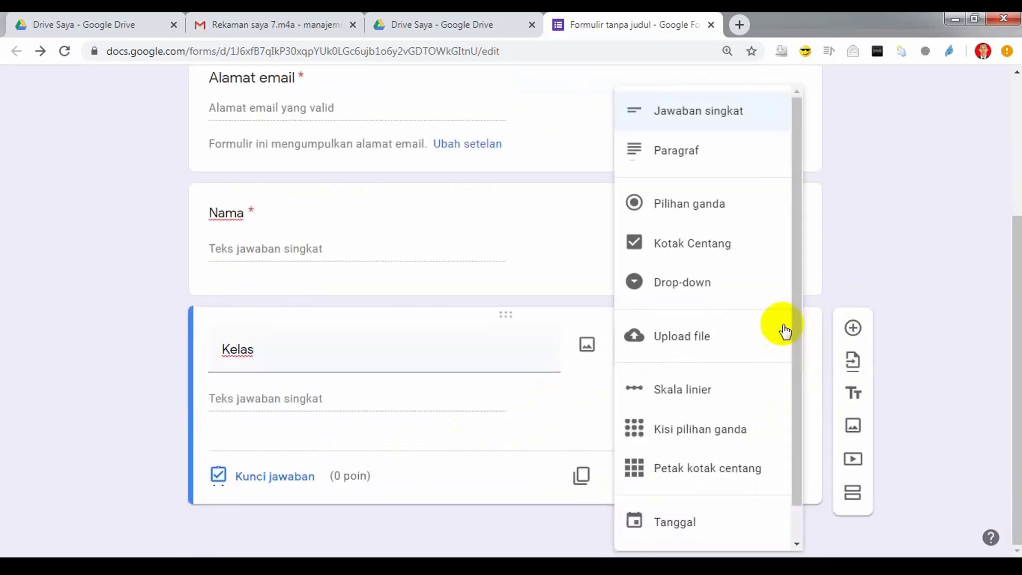
click(680, 281)
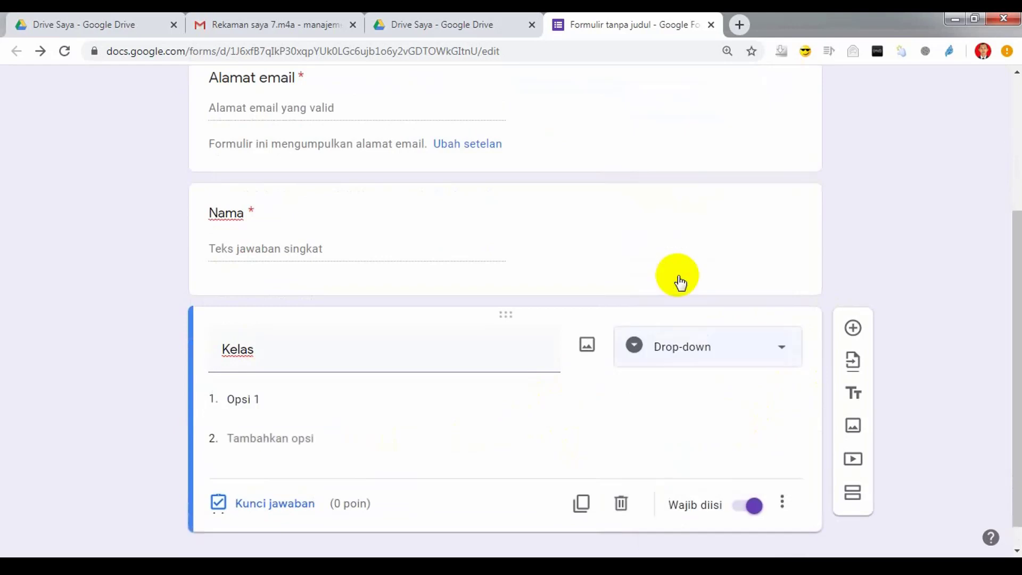
Step: Enter the drop-down options 9A, 9B and 9C
click(276, 392)
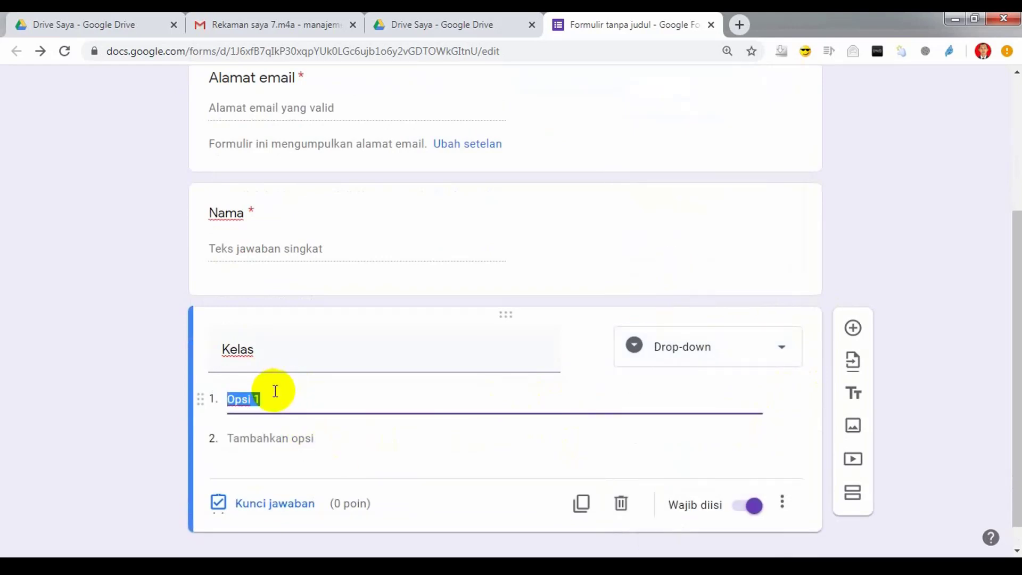
text(9A)
click(269, 438)
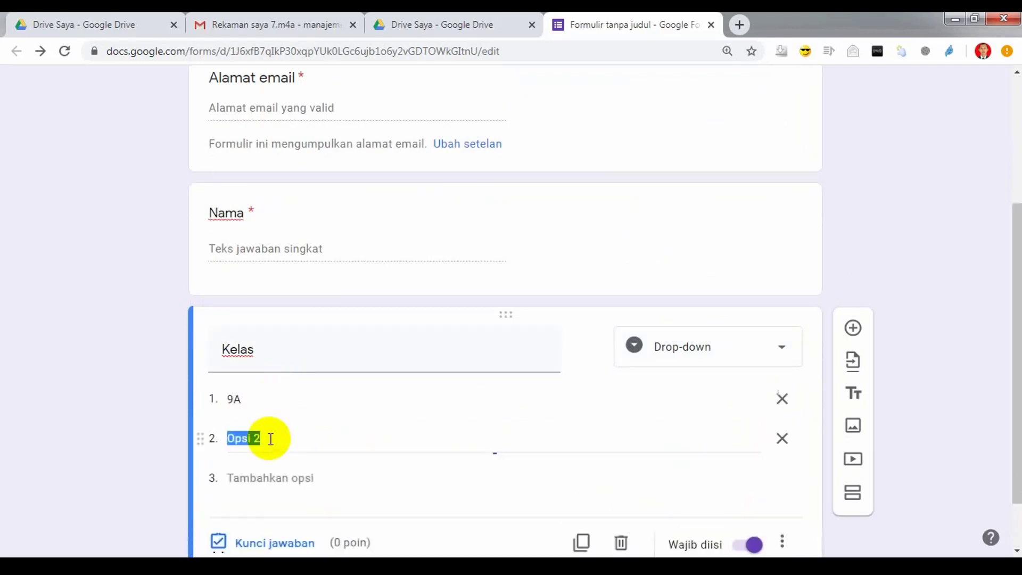
text(9B)
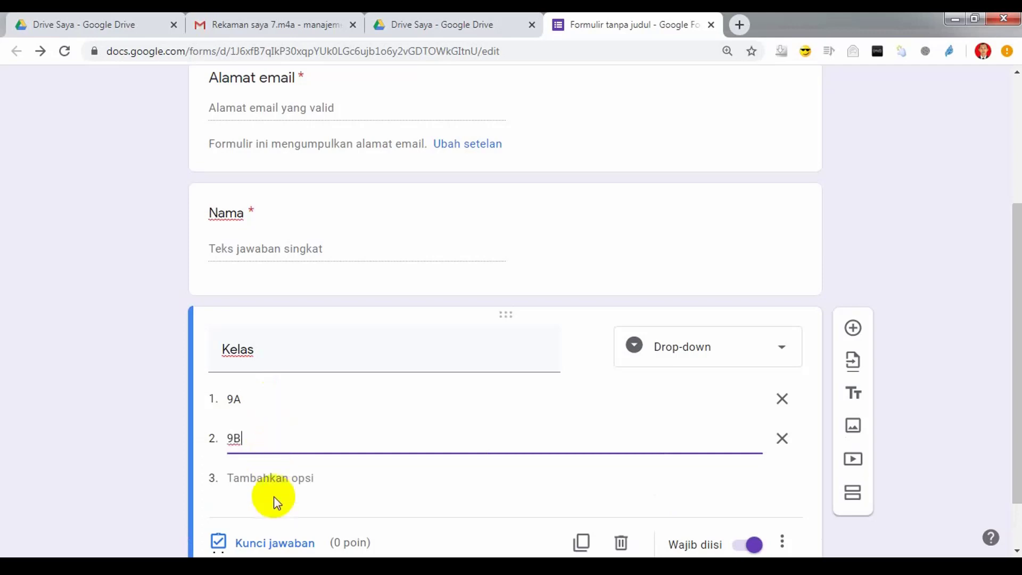
click(277, 477)
text(9C)
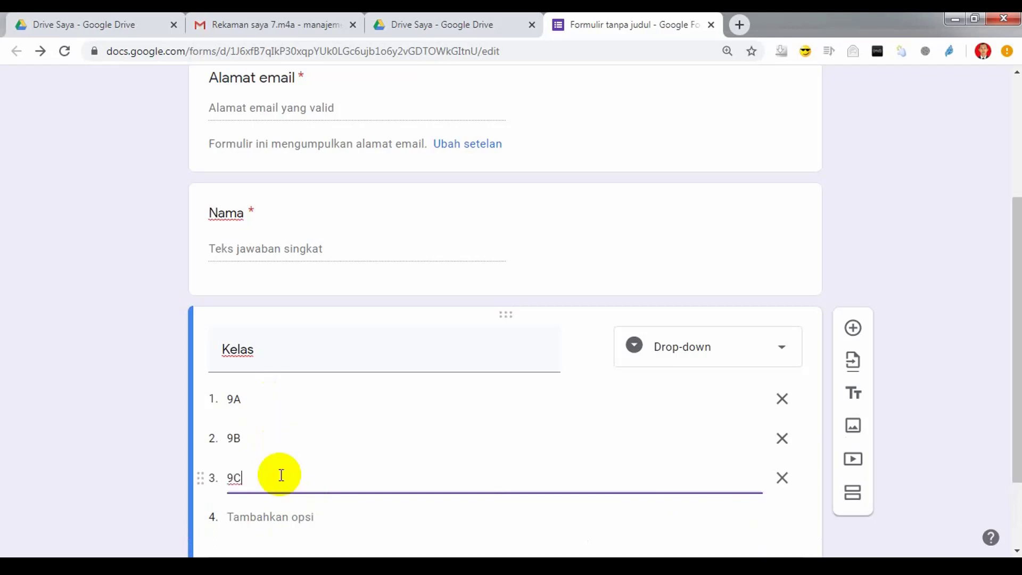
scroll(532, 475, down, 2)
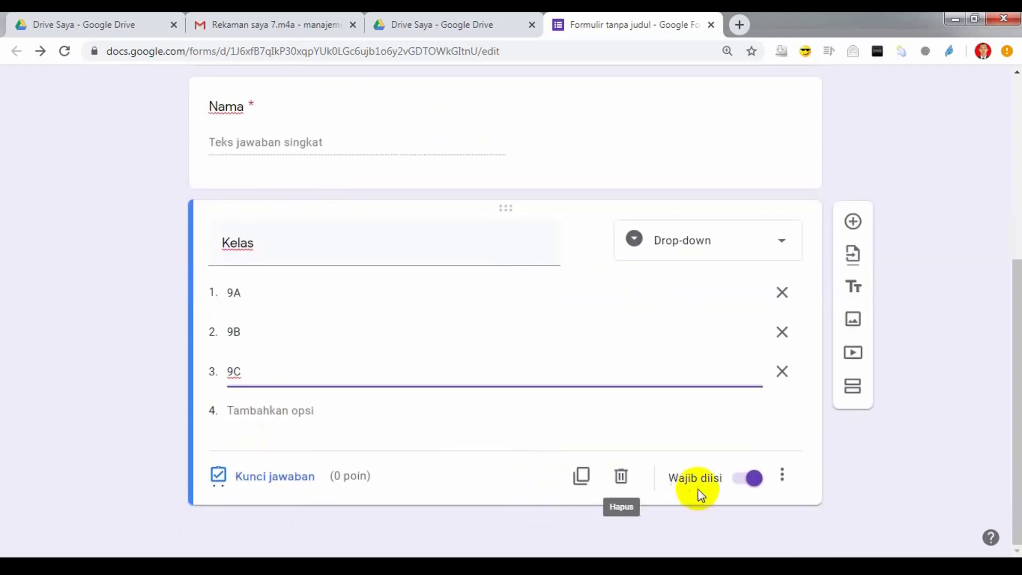
click(527, 445)
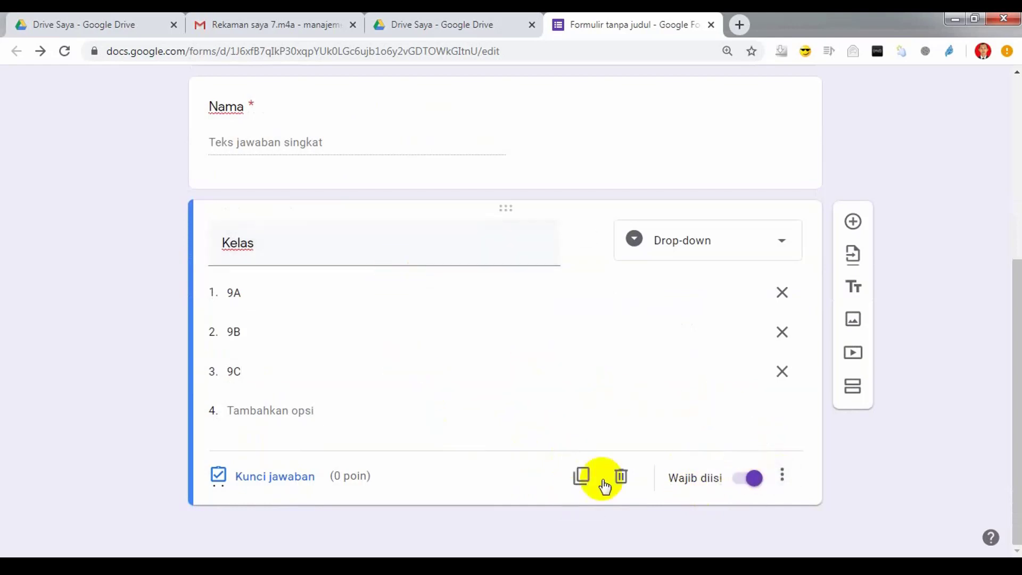
Step: Duplicate the Kelas question as a multiple-choice question titled 'No. 1'
click(582, 475)
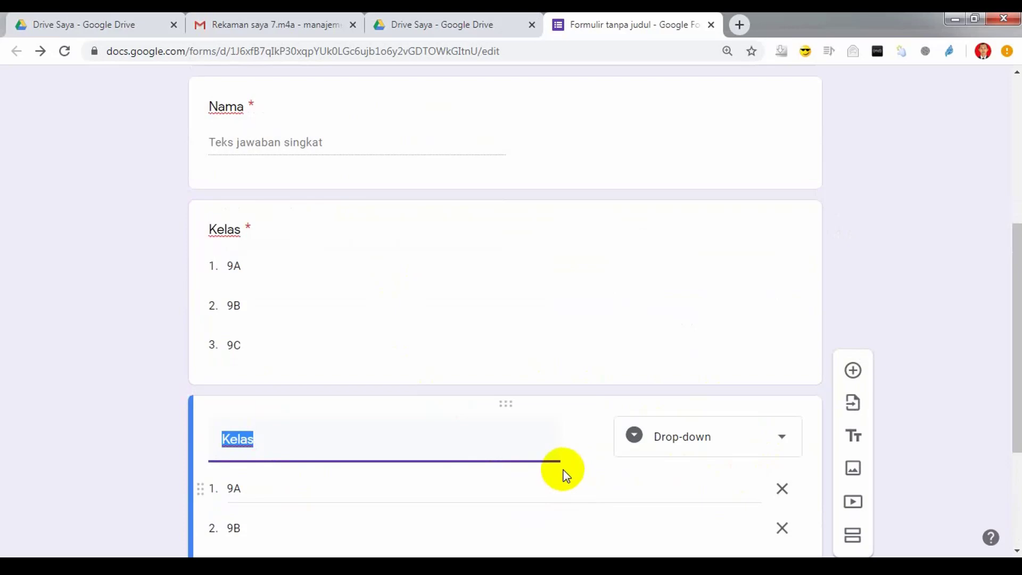
scroll(363, 351, up, 6)
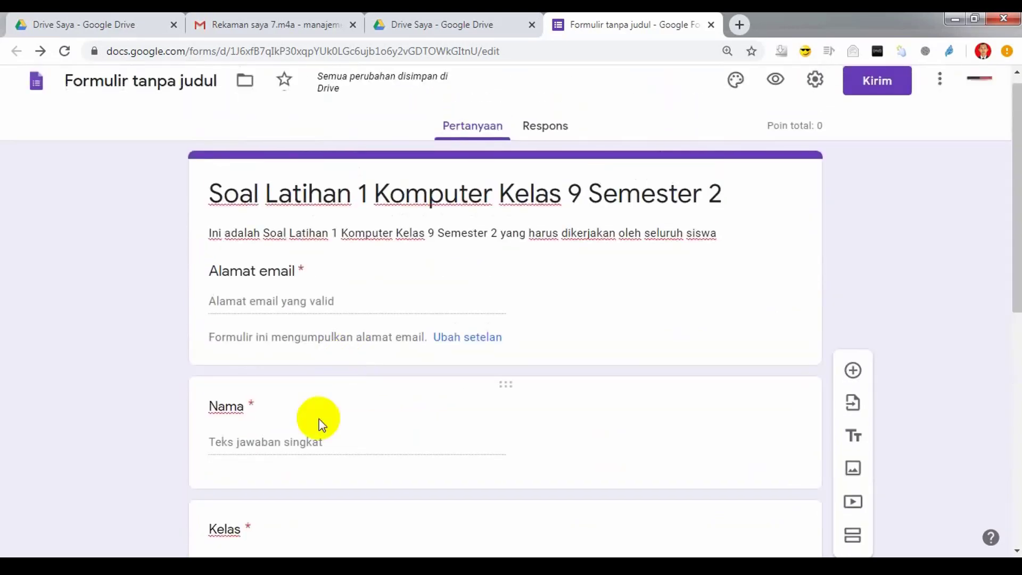
scroll(320, 422, down, 5)
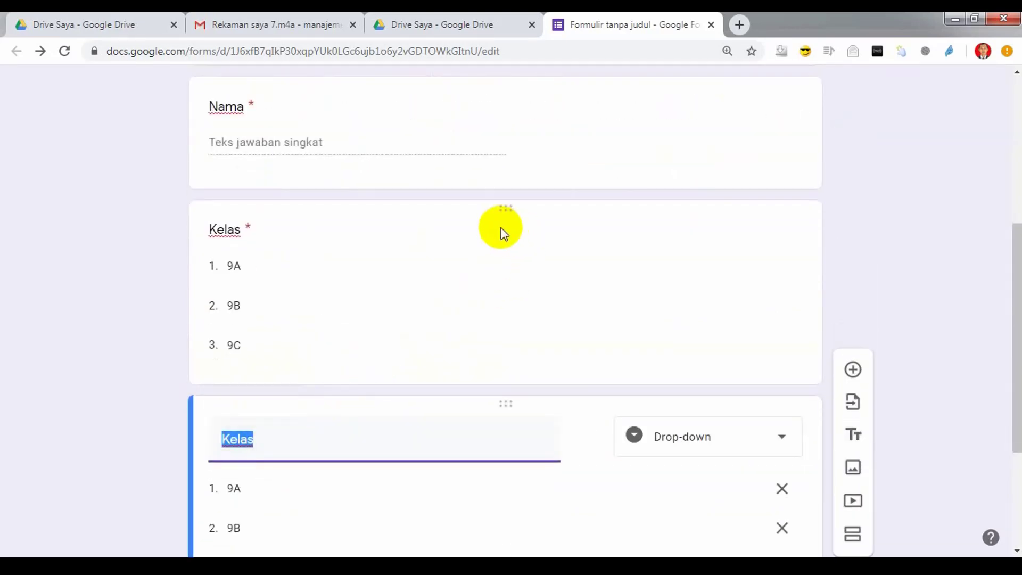
scroll(502, 256, down, 3)
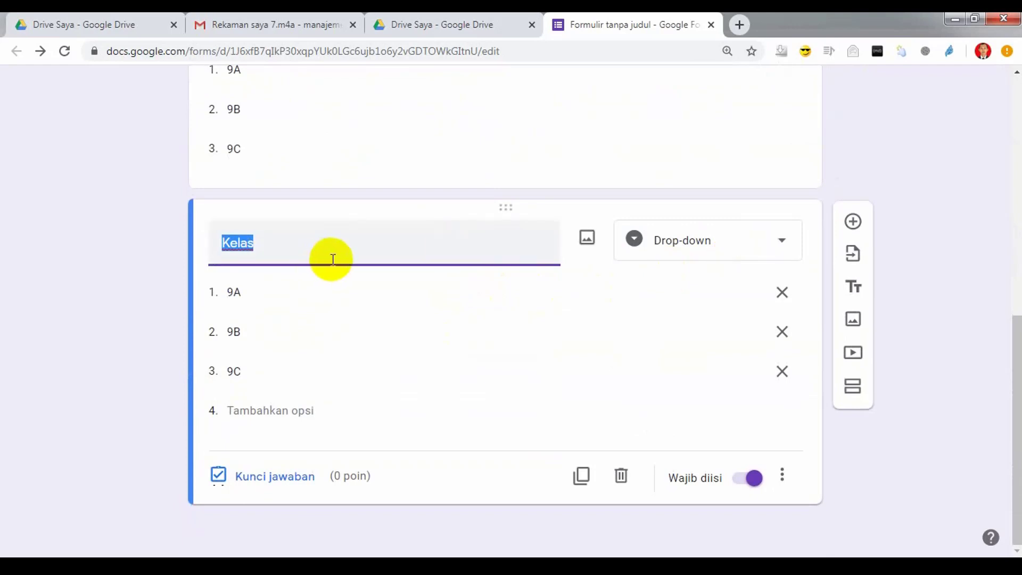
text(No. 1)
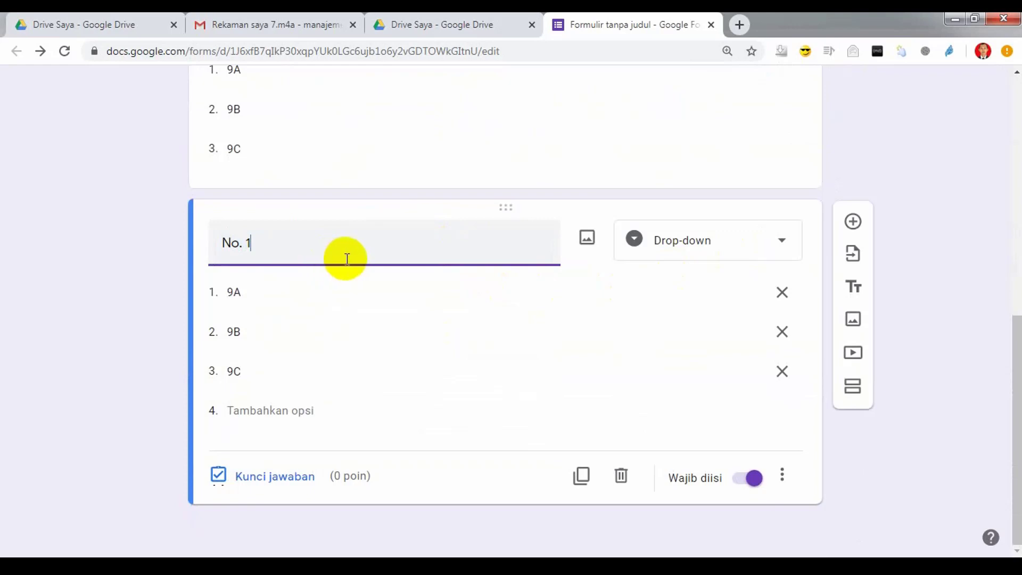
click(782, 241)
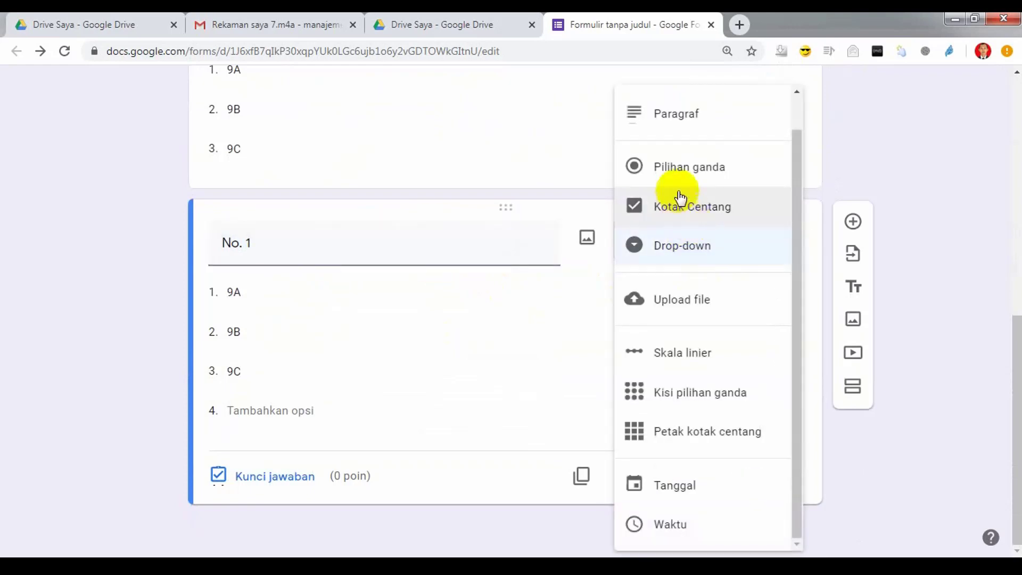
click(675, 167)
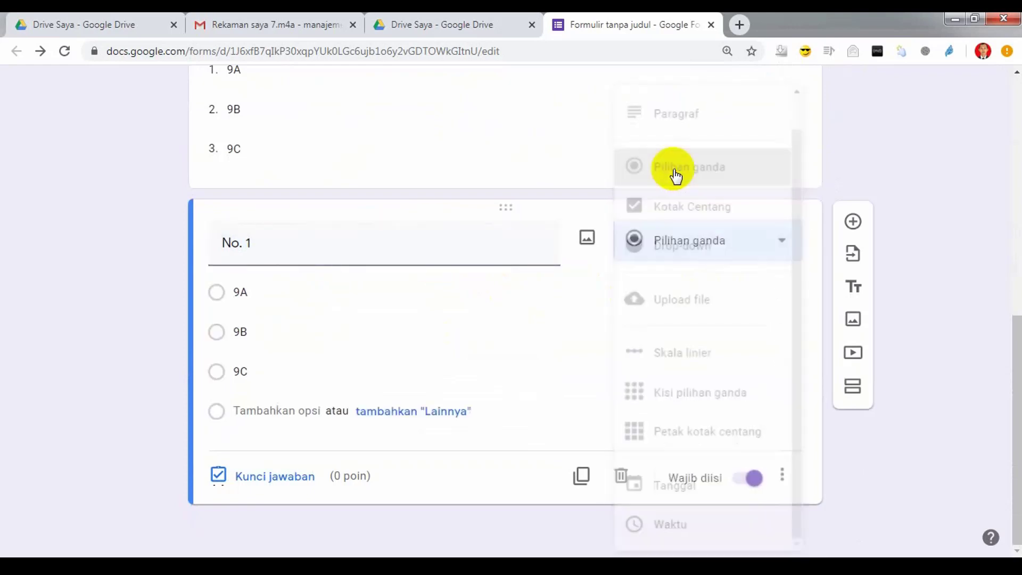
Step: Continue the title with 'Domain yang digunakan untuk institusi pemerintahan dapat menggunakan....'
triple_click(402, 246)
click(403, 247)
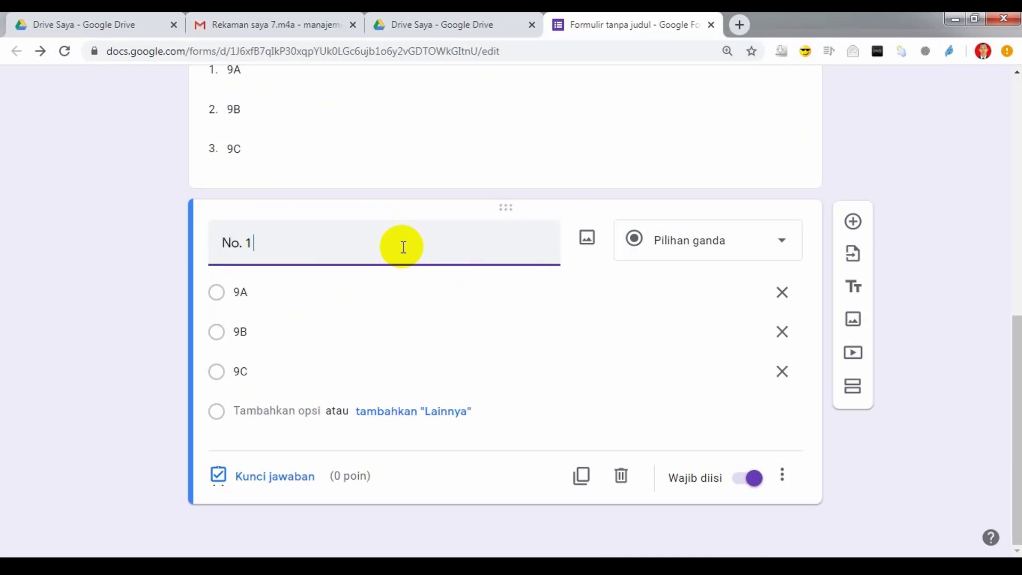
text(Domain yang digunakan untuk)
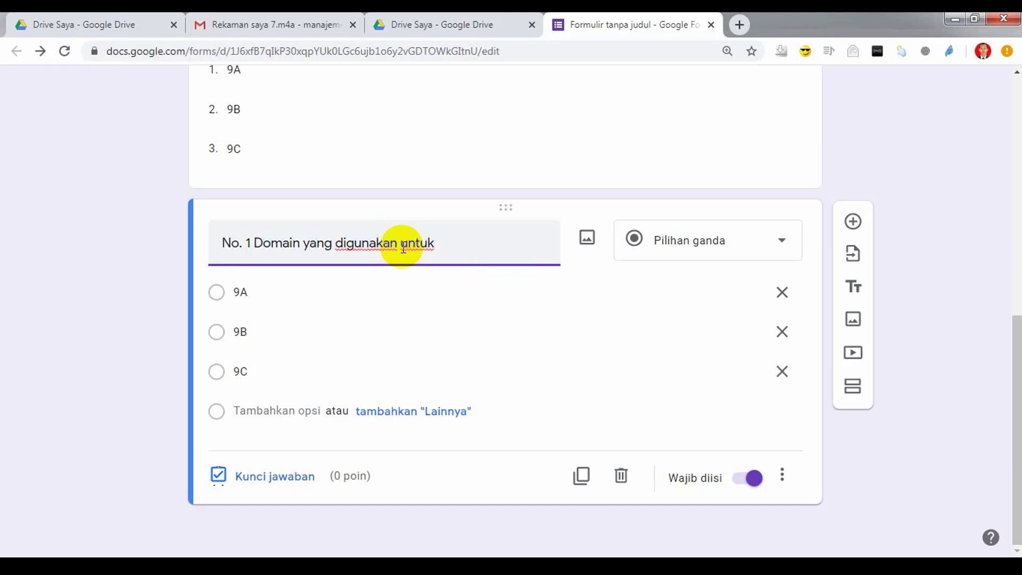
text(nstitusi pemer)
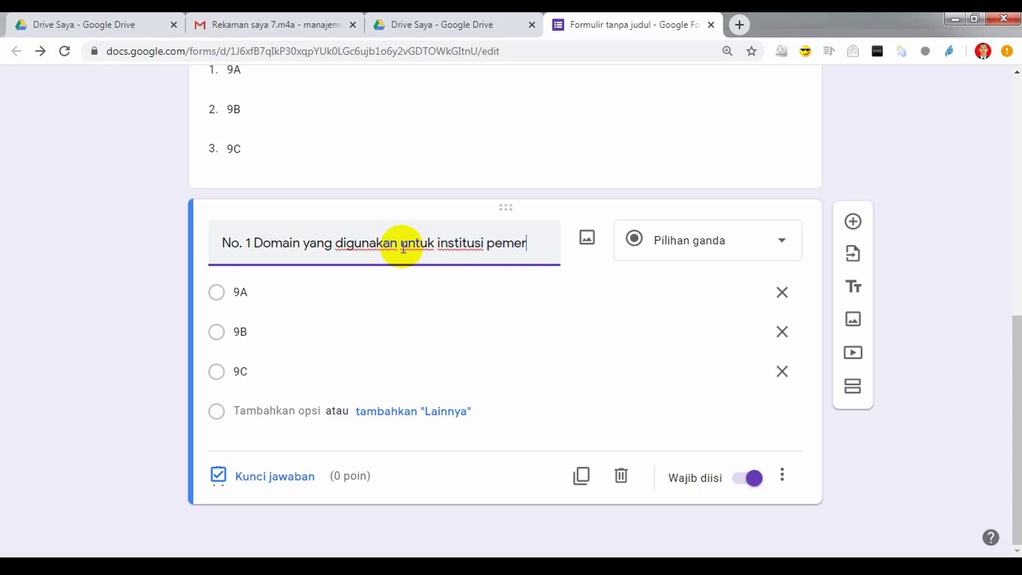
text(intaha)
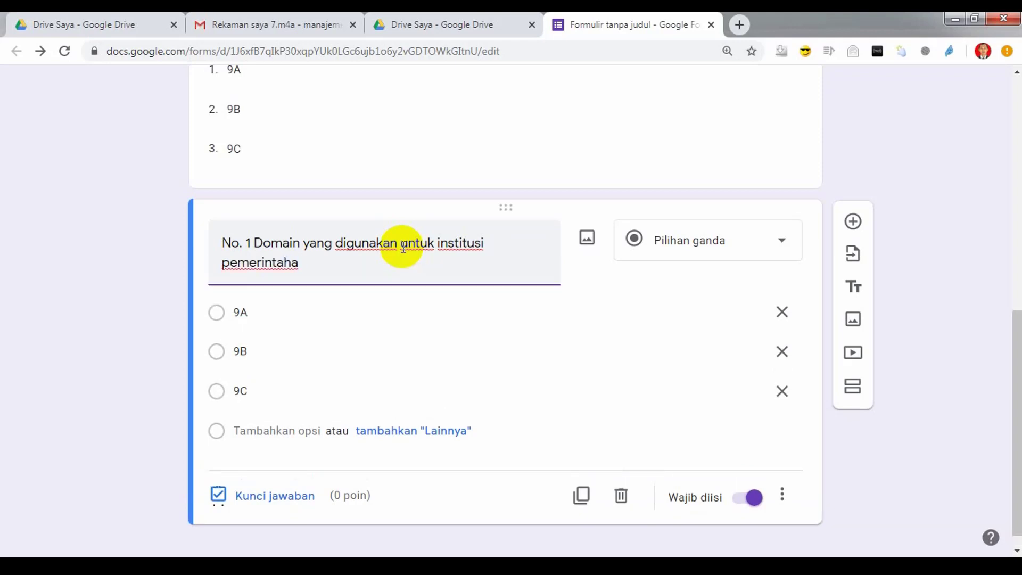
key(BackSpace)
key(BackSpace)
text(n dapat menggunak)
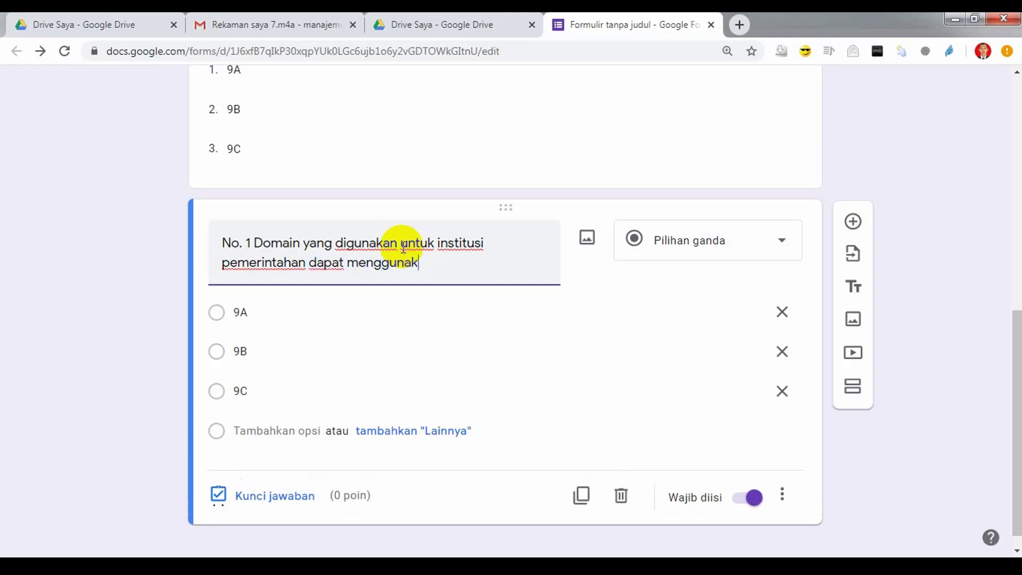
text(an....)
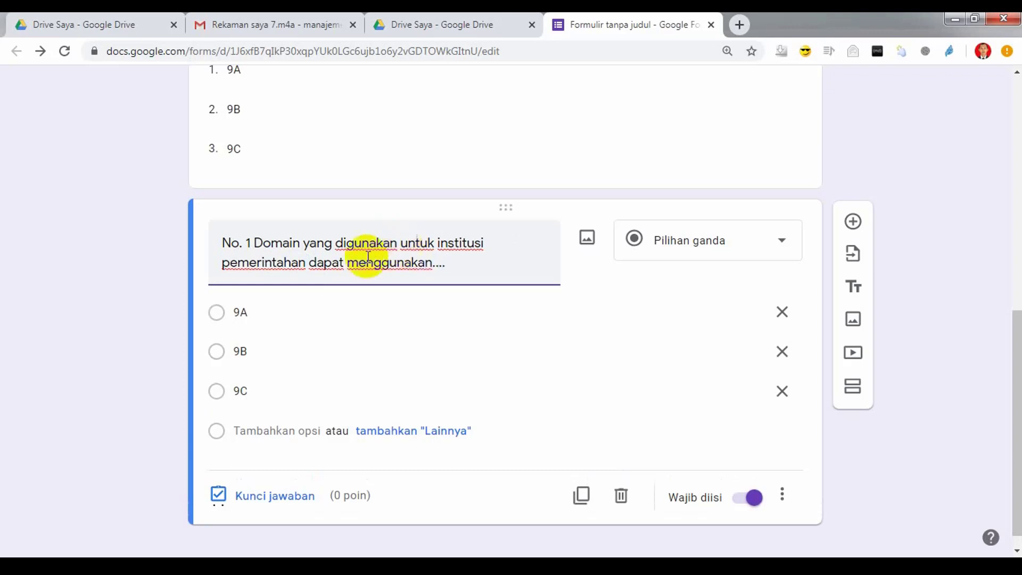
Step: Change choices 9A, 9B, 9C to .sch.id, .co.id, .go.id and add .or.id
click(258, 318)
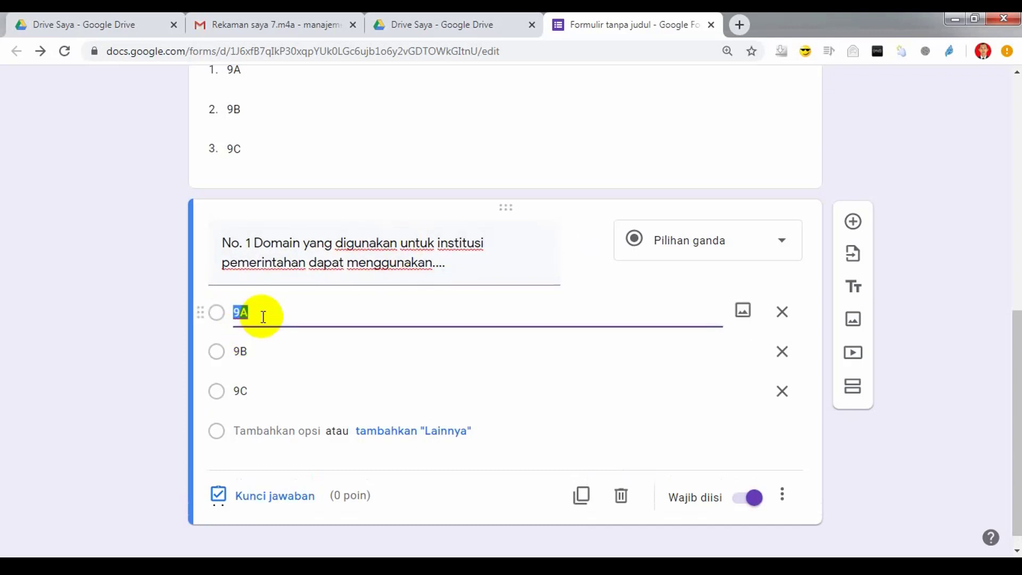
text(.sch.id)
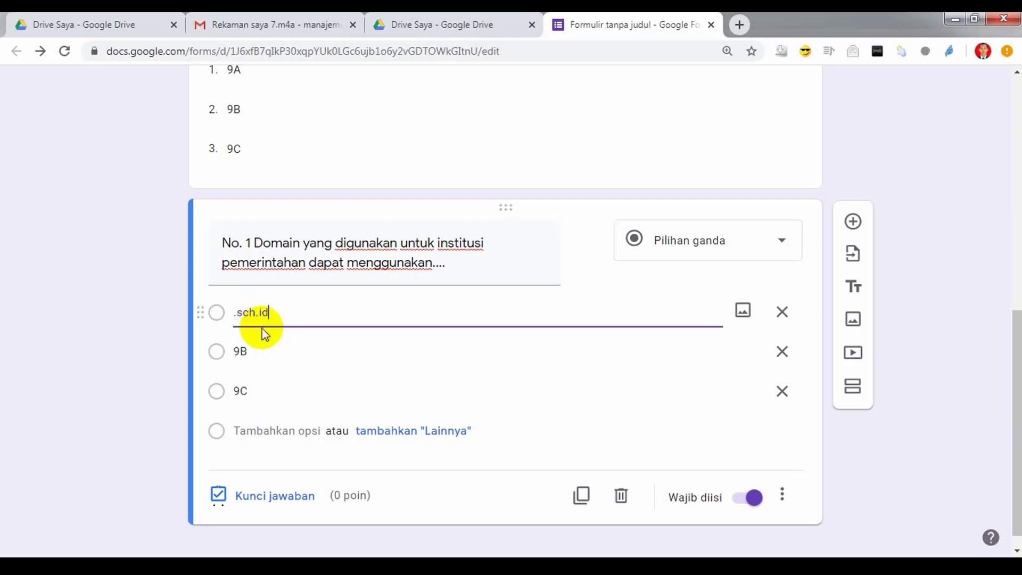
click(254, 354)
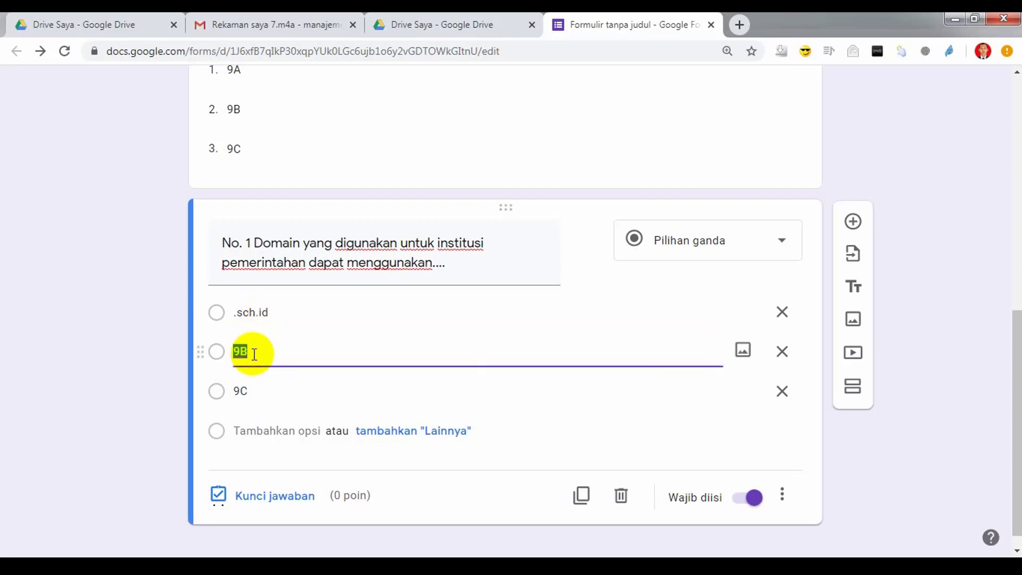
text(.co.id)
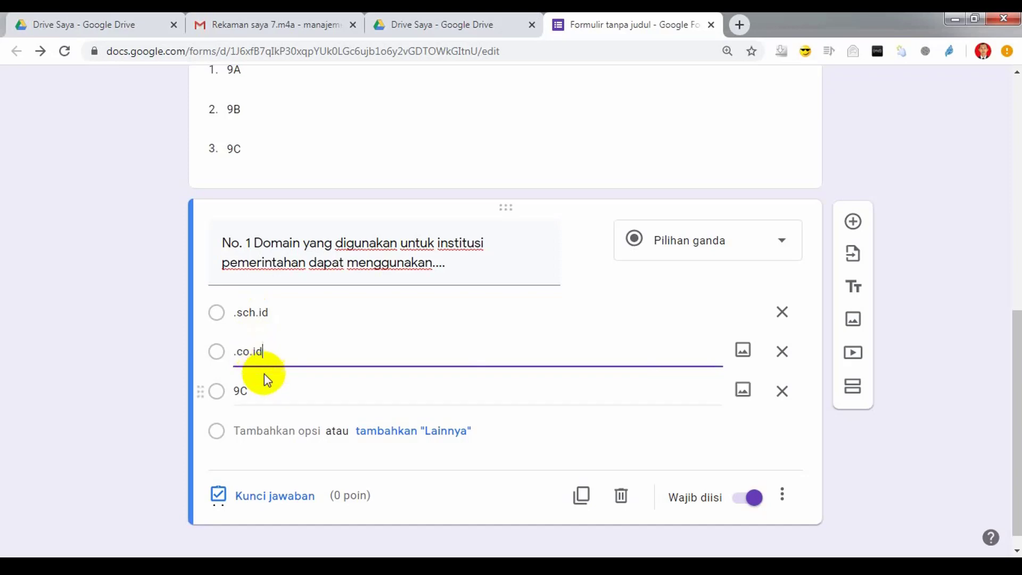
click(266, 388)
text(.)
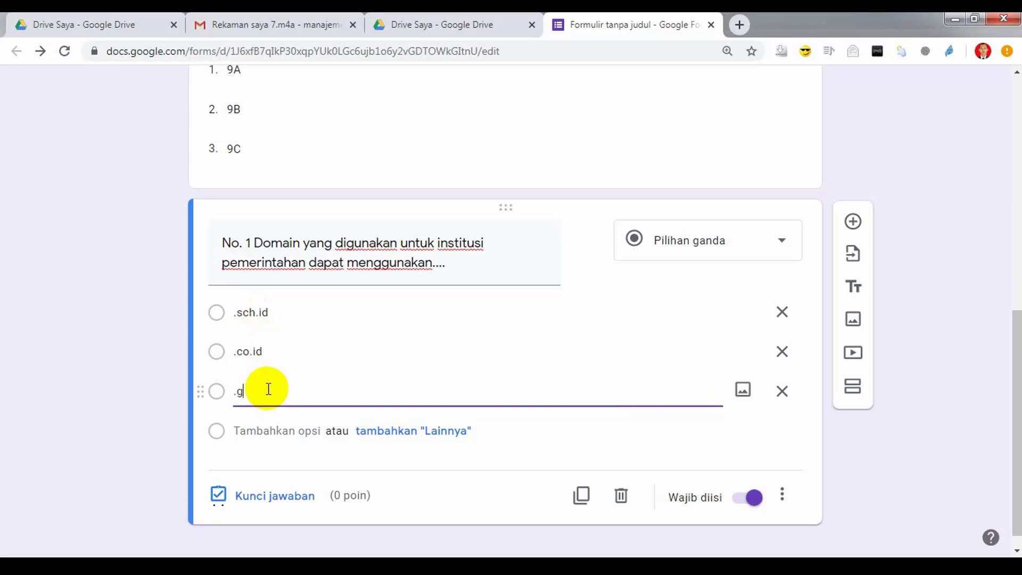
text(go.id)
click(273, 428)
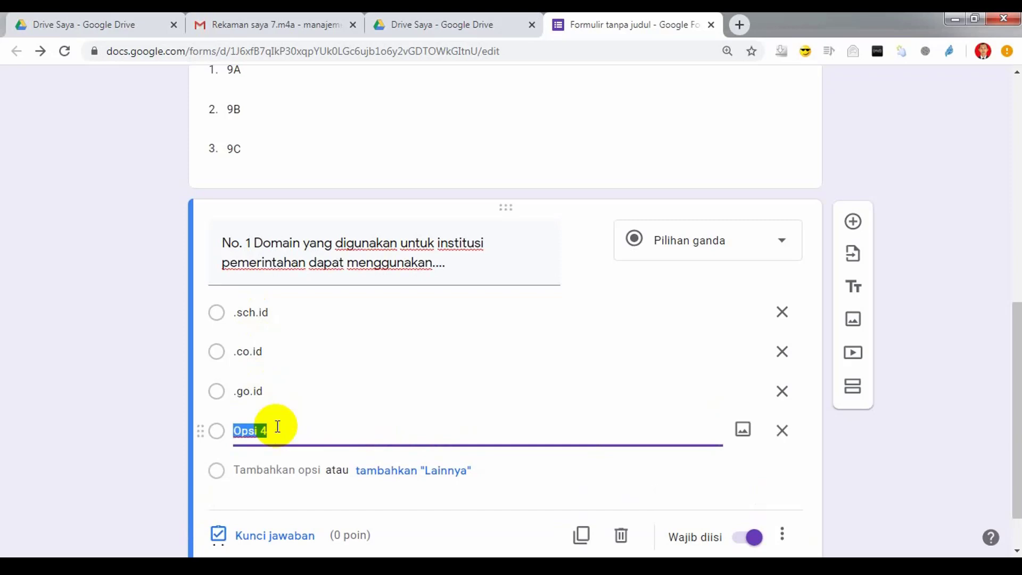
text(.or.id)
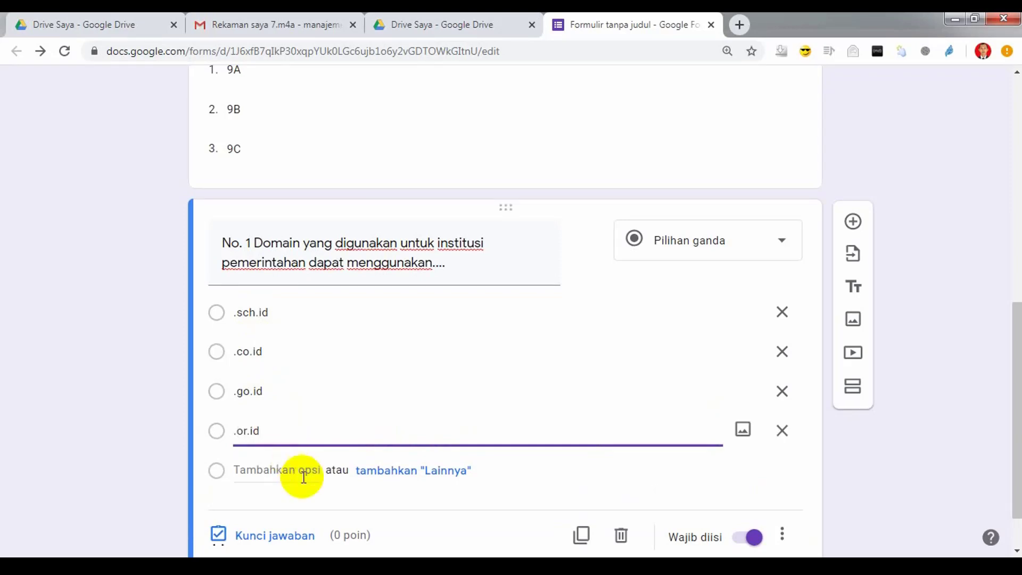
click(276, 535)
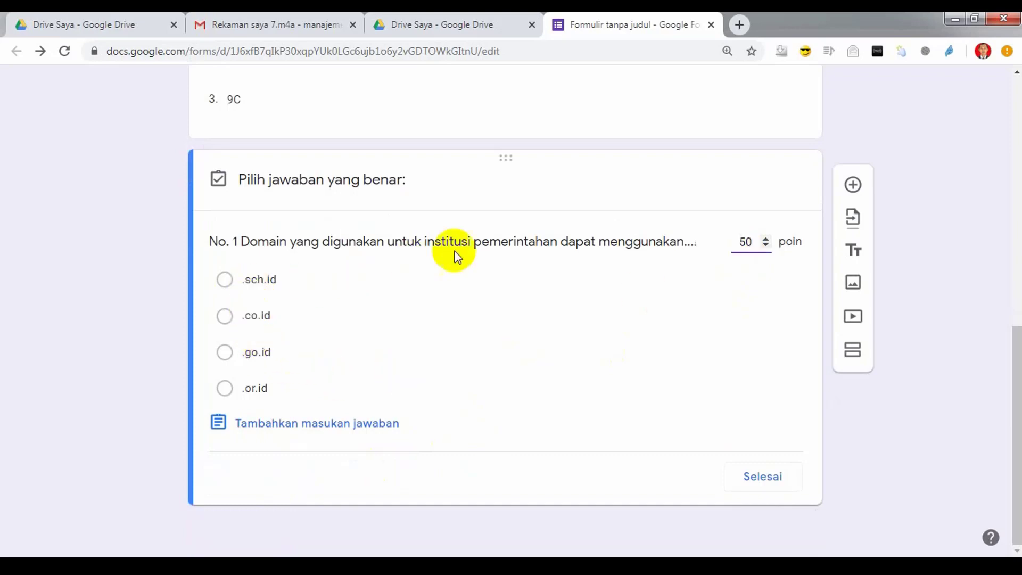
Step: Mark .go.id as question 1's correct answer worth 50 points and add a space after 'No. 1'
click(224, 353)
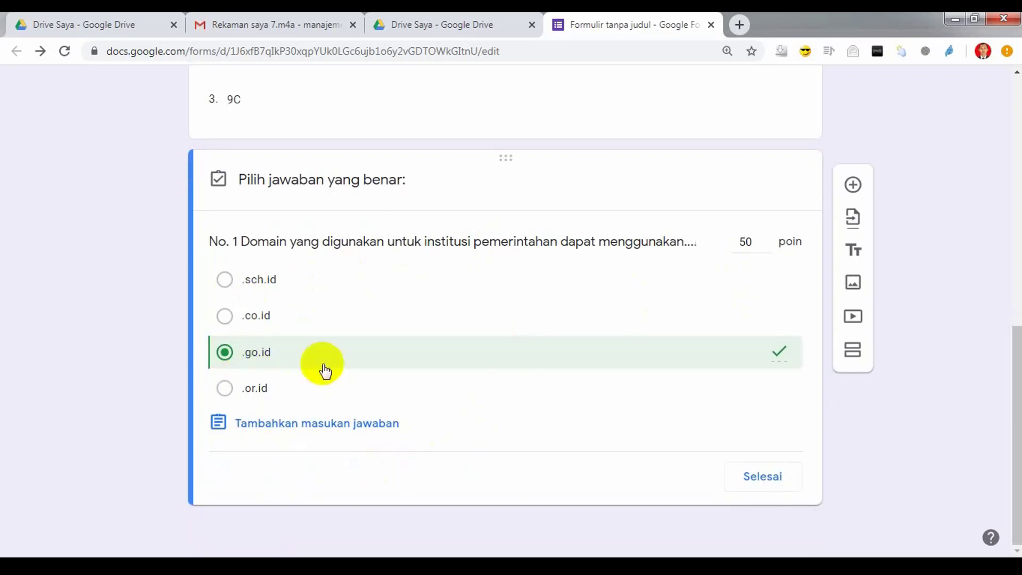
click(759, 477)
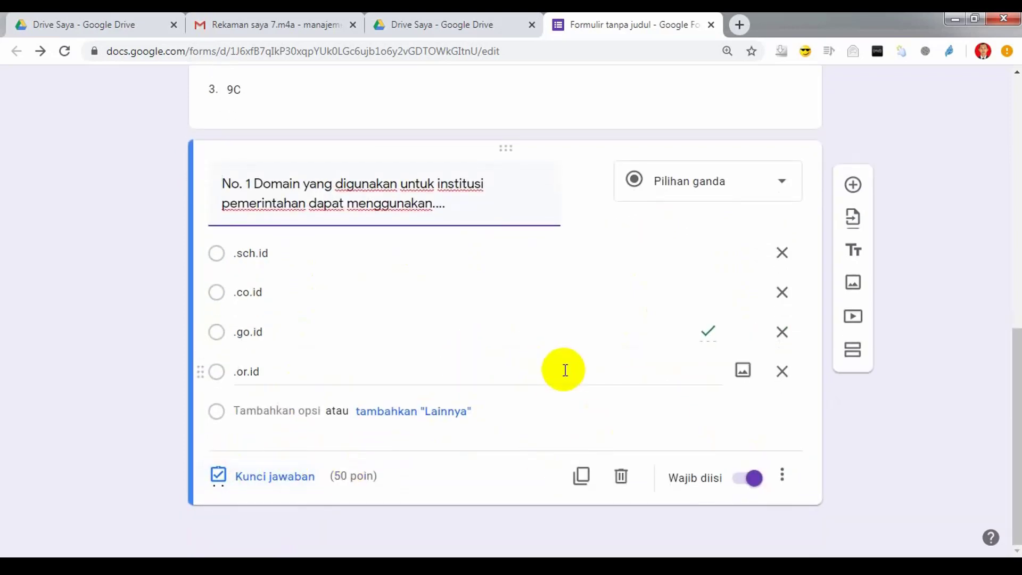
click(253, 184)
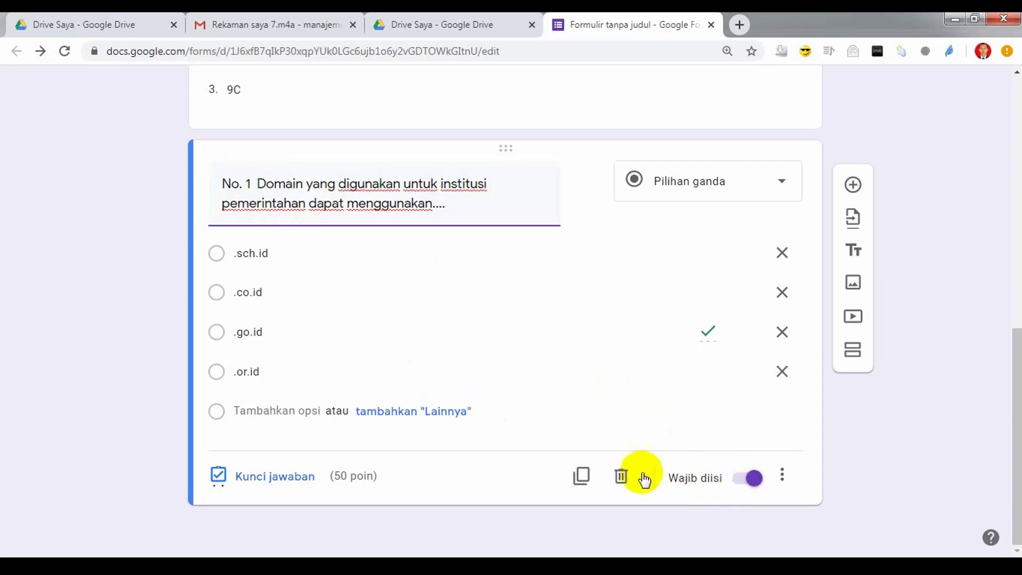
click(582, 476)
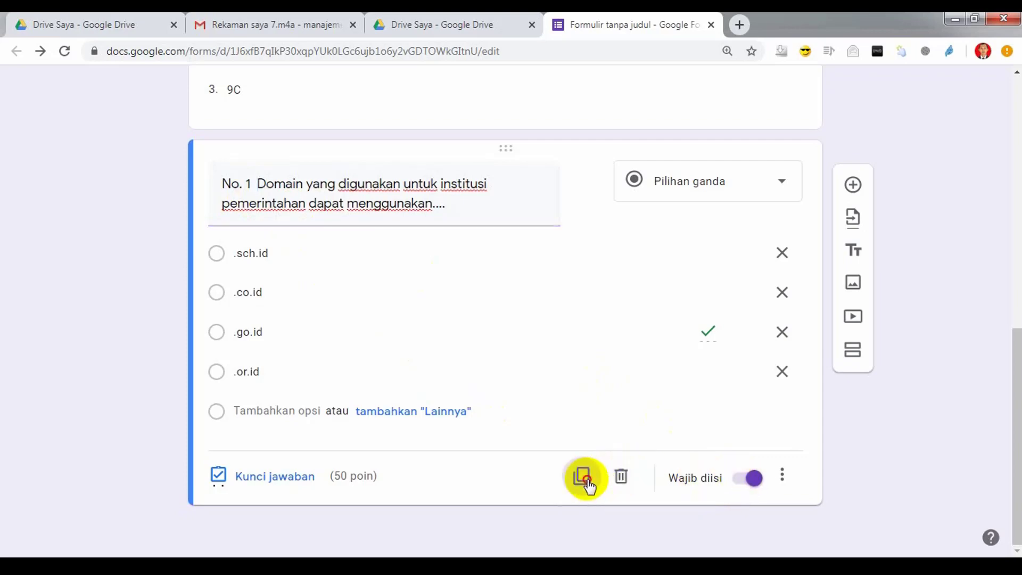
Step: Renumber the copied question to No. 2 and delete its old wording
click(247, 439)
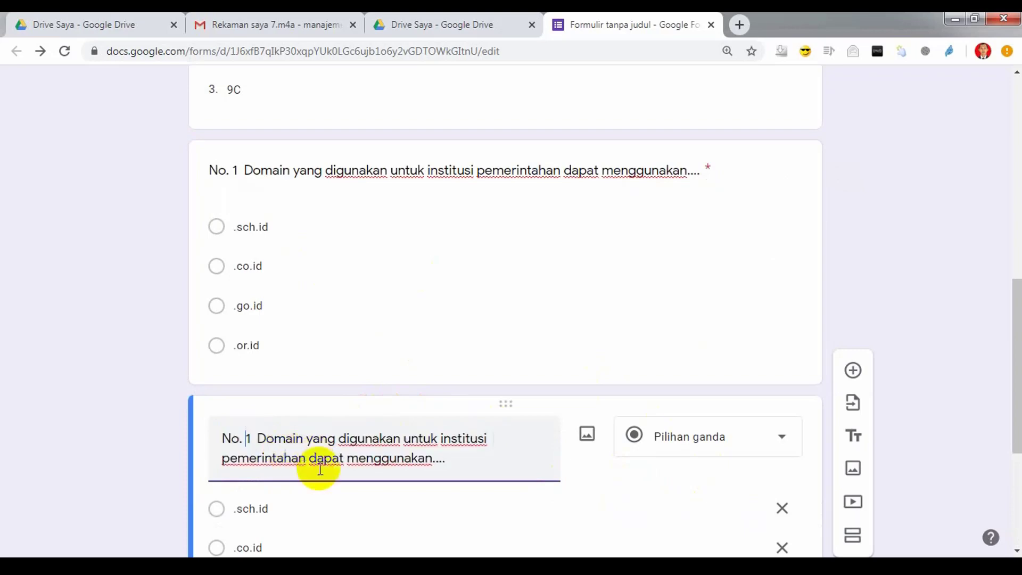
key(BackSpace)
text(2)
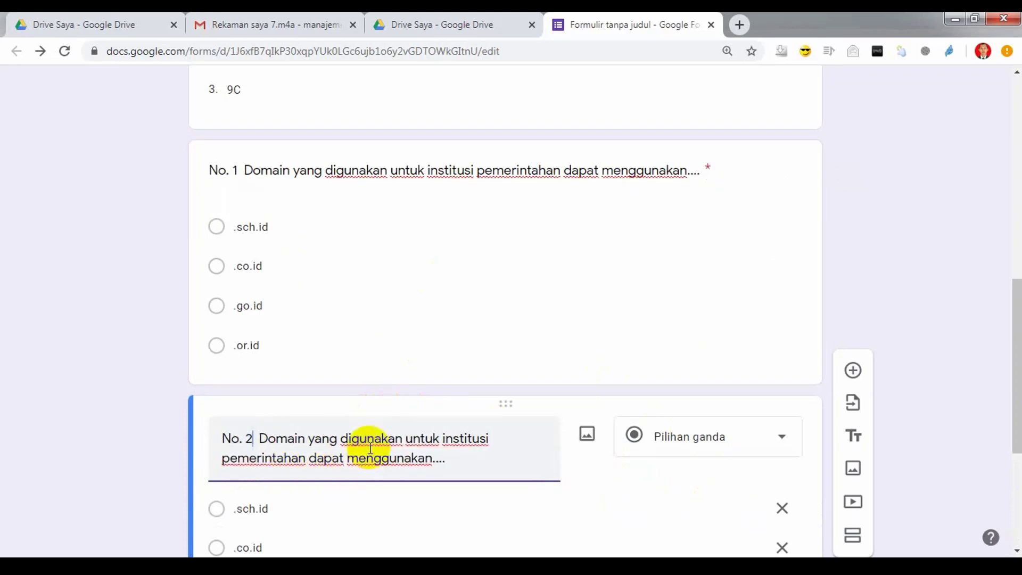
drag(466, 473, 262, 432)
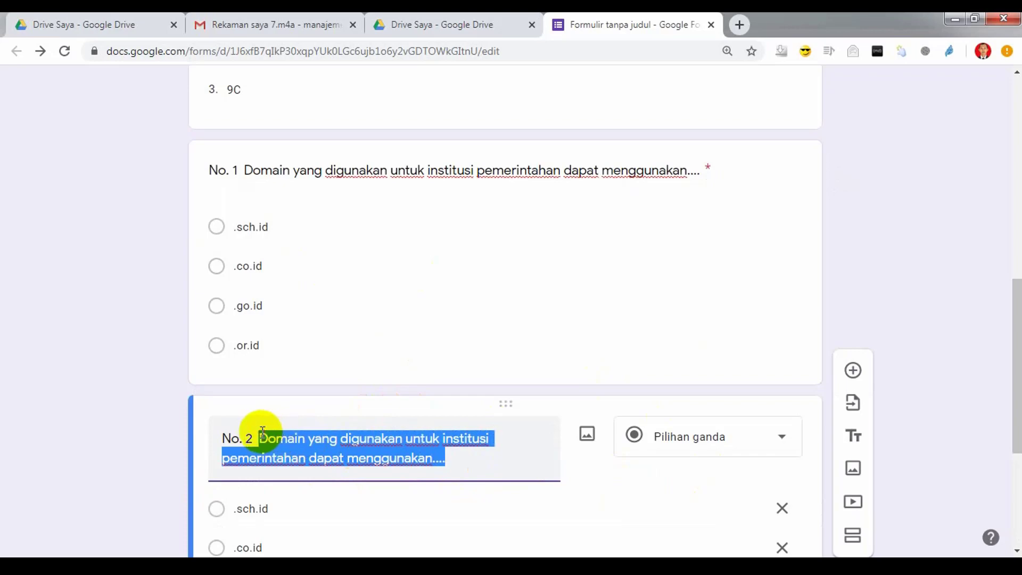
key(BackSpace)
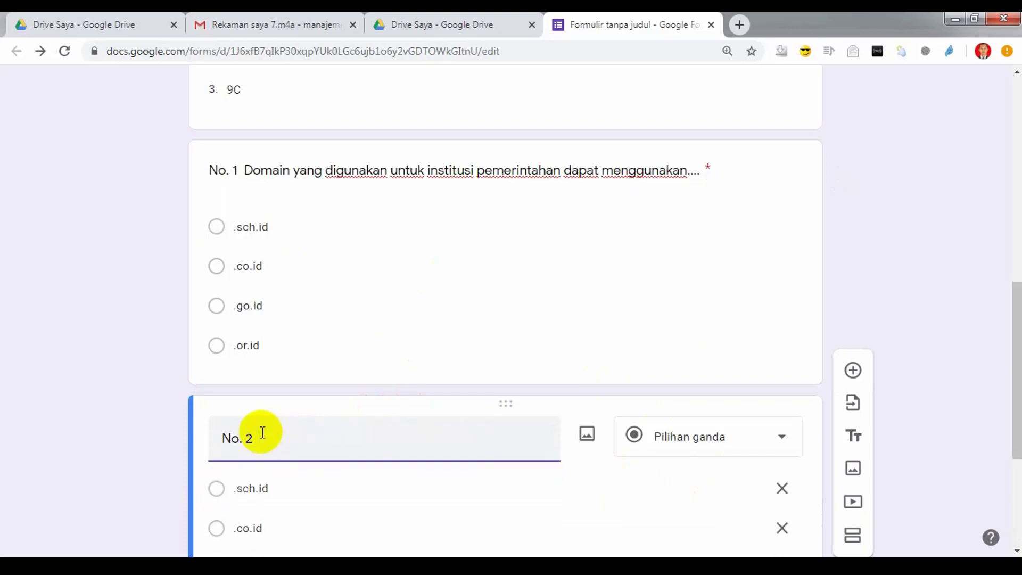
Step: Type 'Jaringan komputer yang digunakan untuk kantor atau gedung biasanya menggunakanjaringan....' as the question text
text(Jaringan komput)
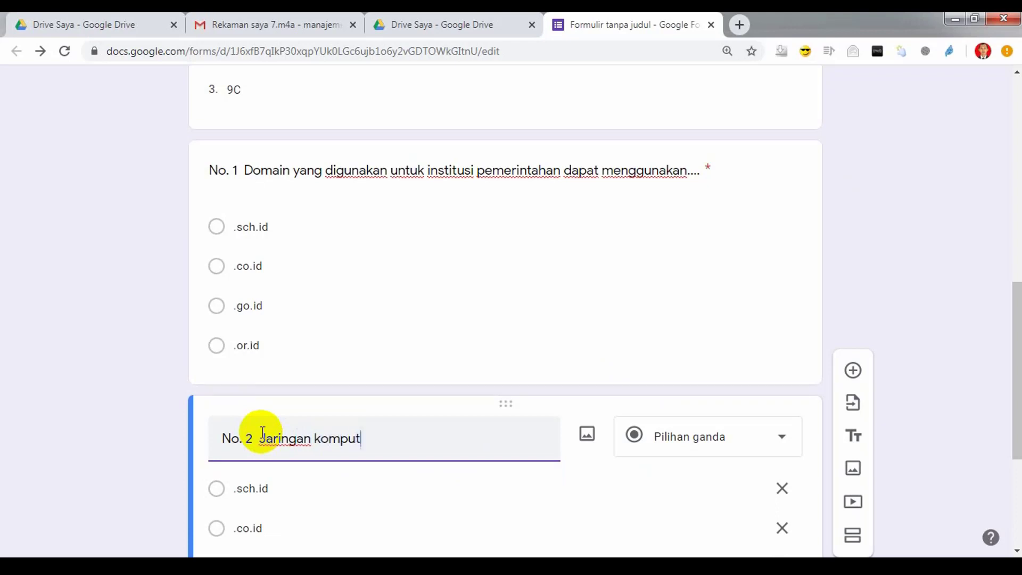
text(er yang digunaka)
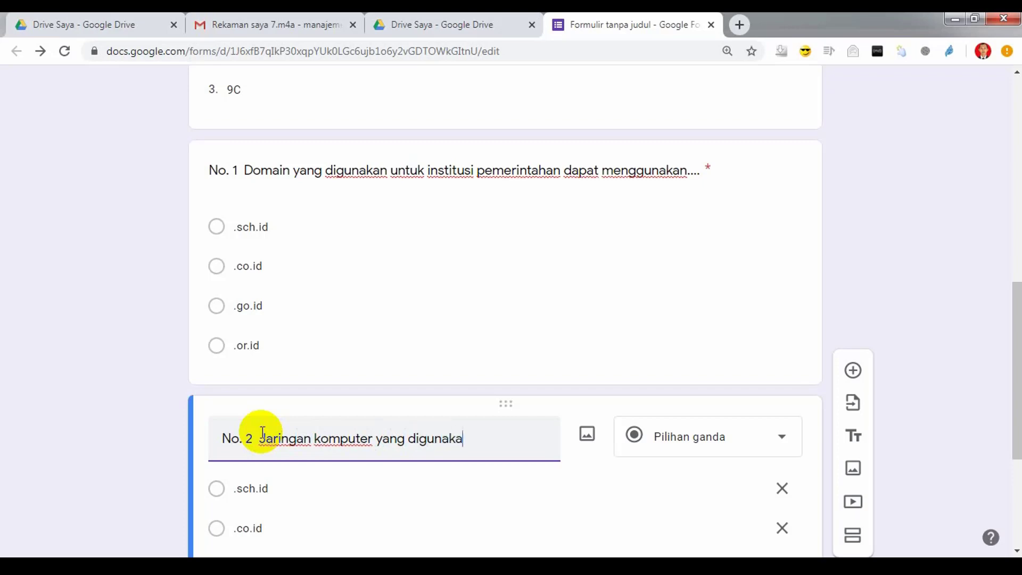
text(n untuk )
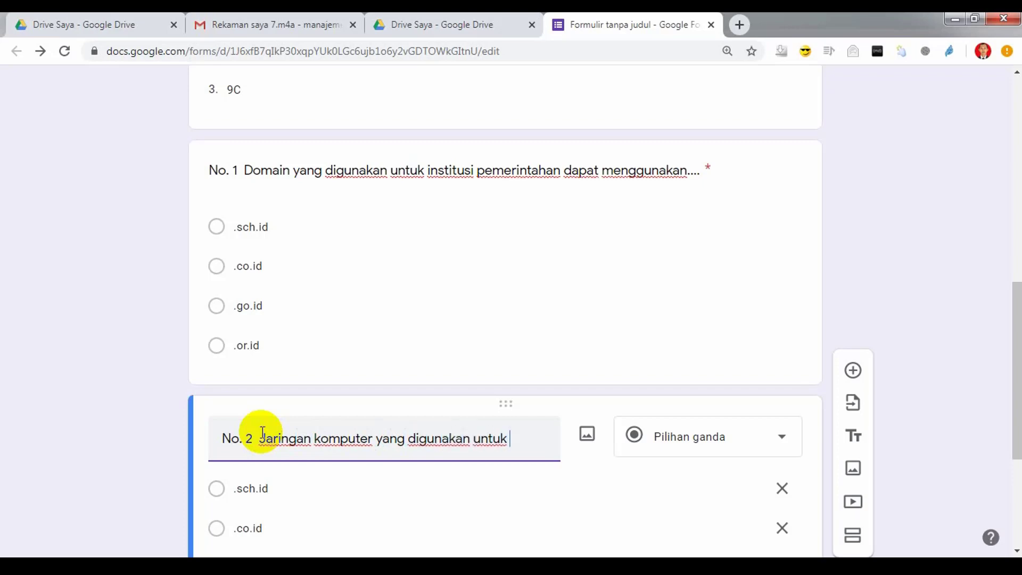
text(kantor a)
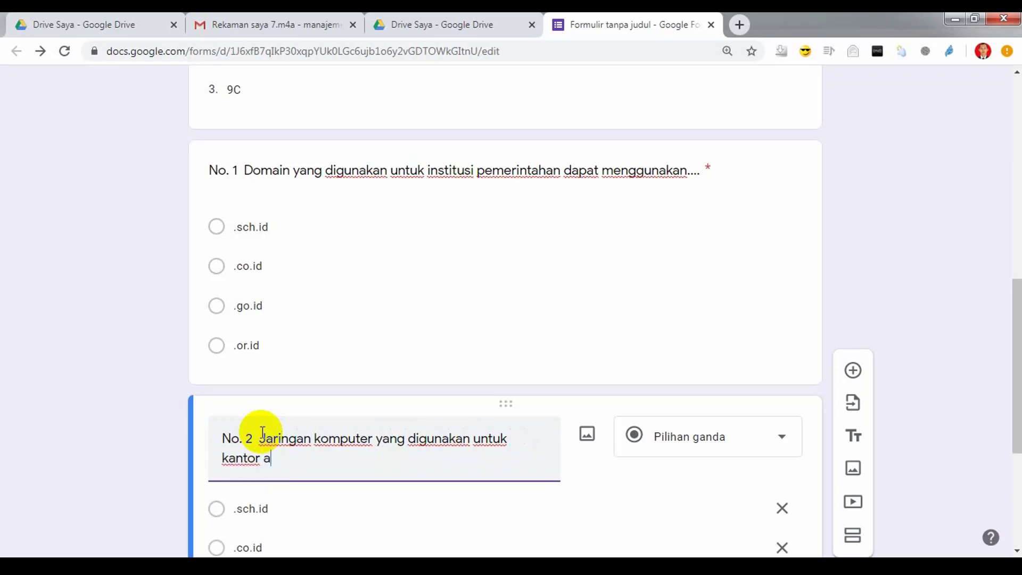
text(tau 1 gedu)
key(BackSpace)
key(BackSpace)
text(edung )
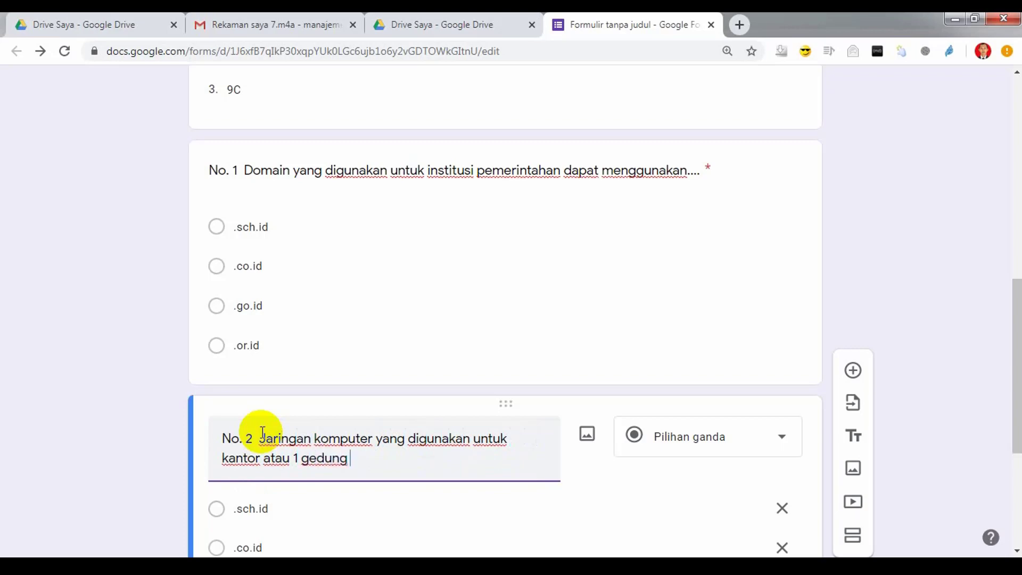
text(biasanya )
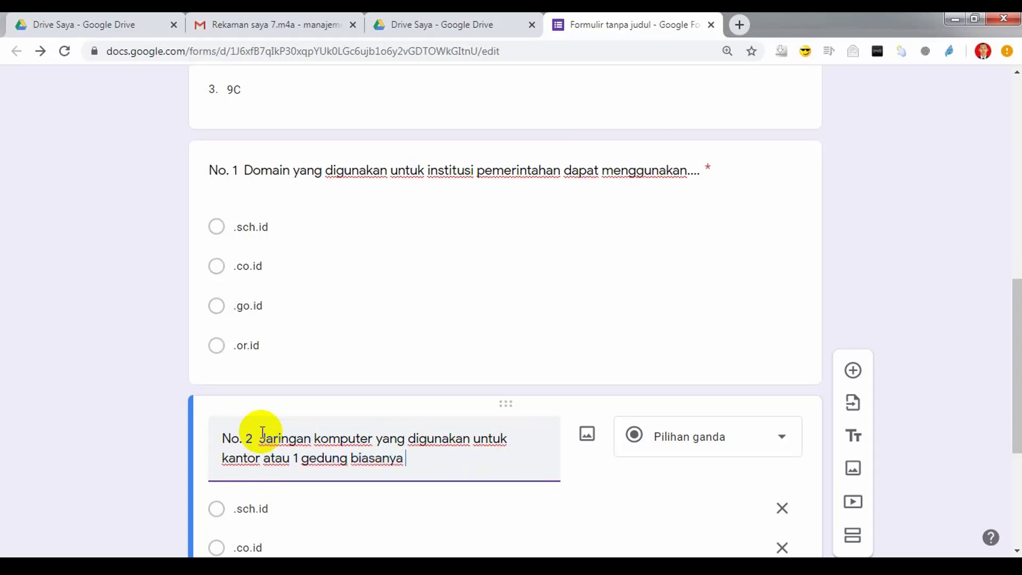
text(menggunakan)
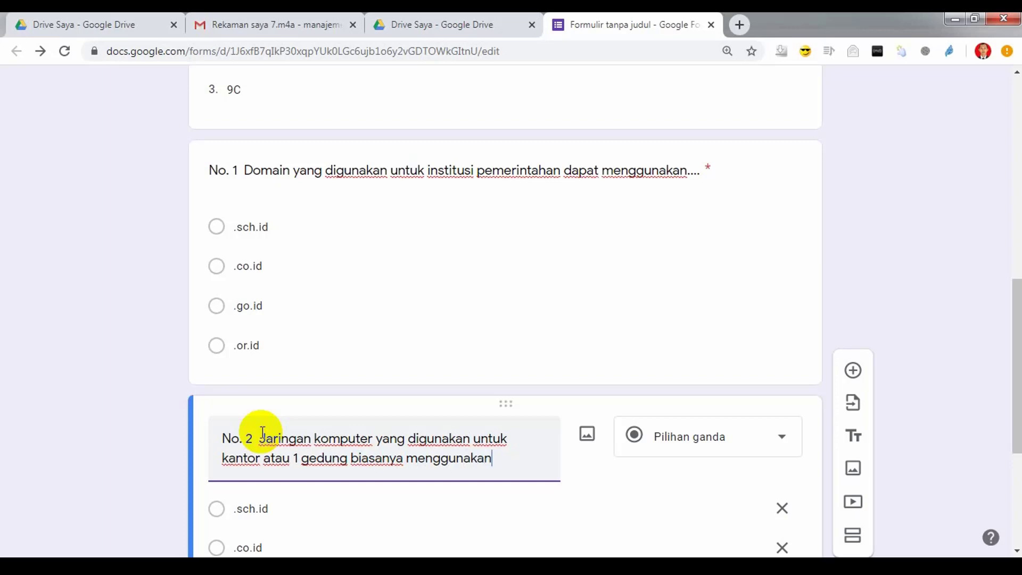
text(jaringan....)
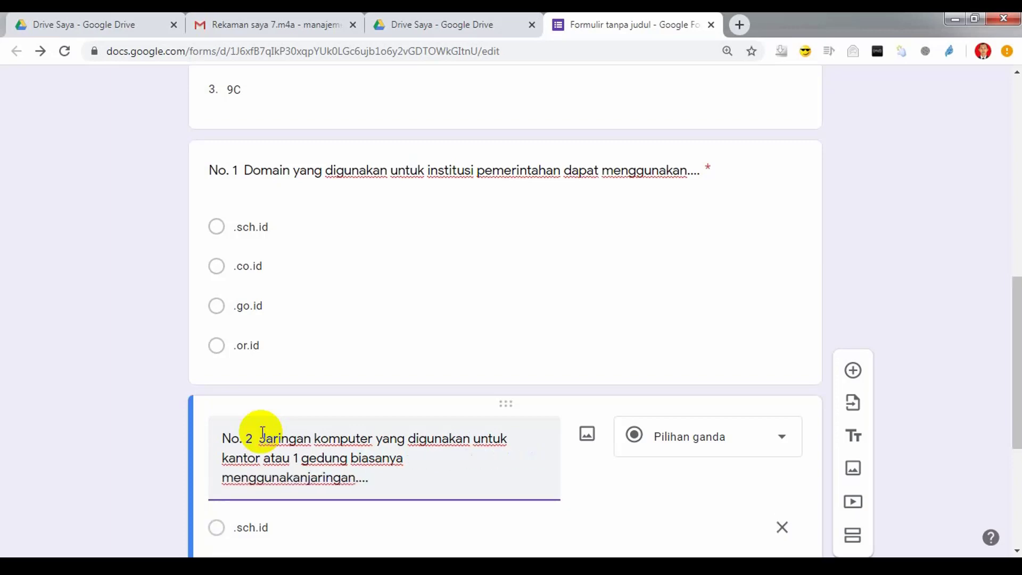
click(302, 459)
key(BackSpace)
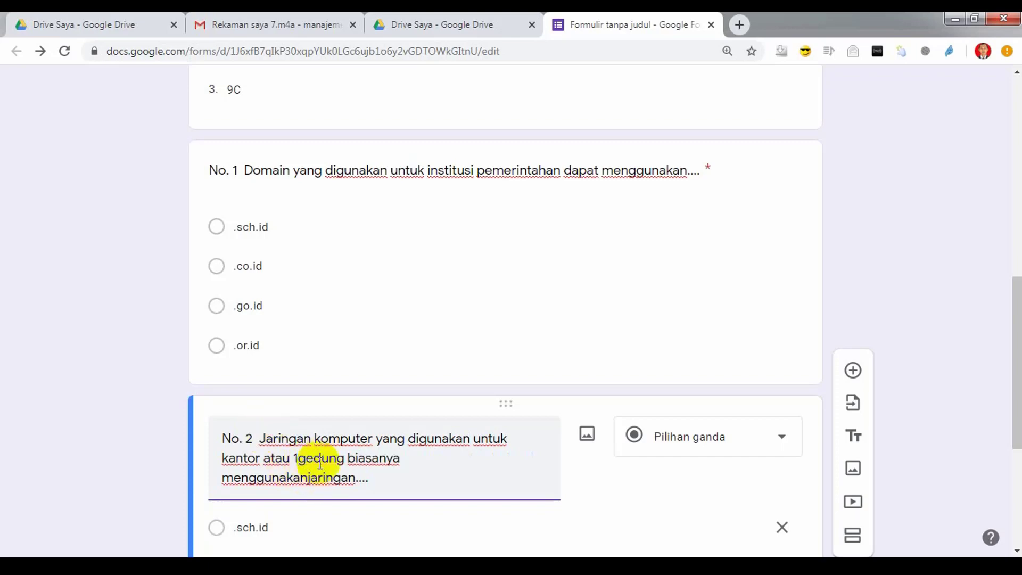
key(BackSpace)
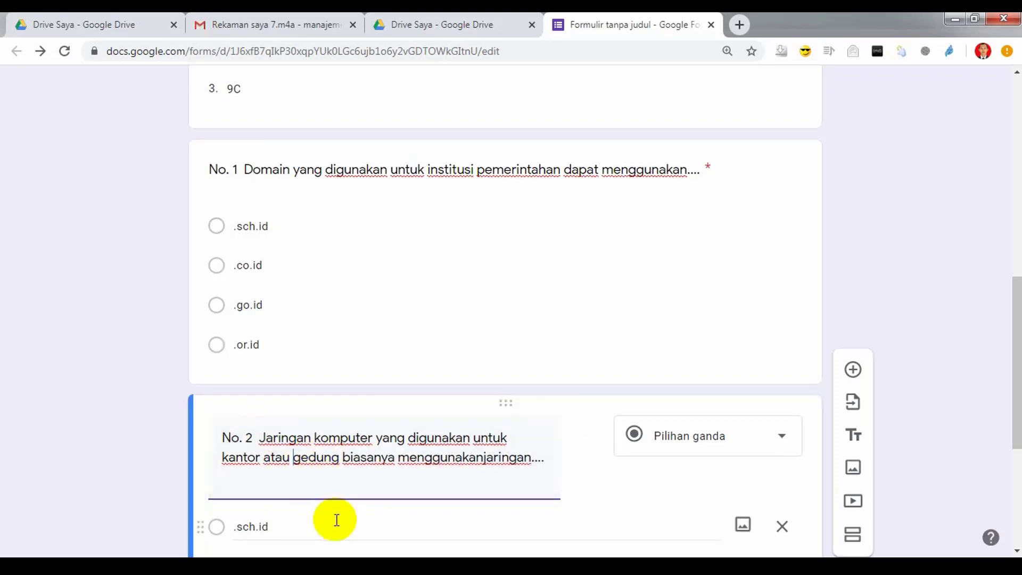
Step: Replace question No. 2's choices with LAN, WAN, MAN and Internet
scroll(333, 521, down, 3)
click(281, 379)
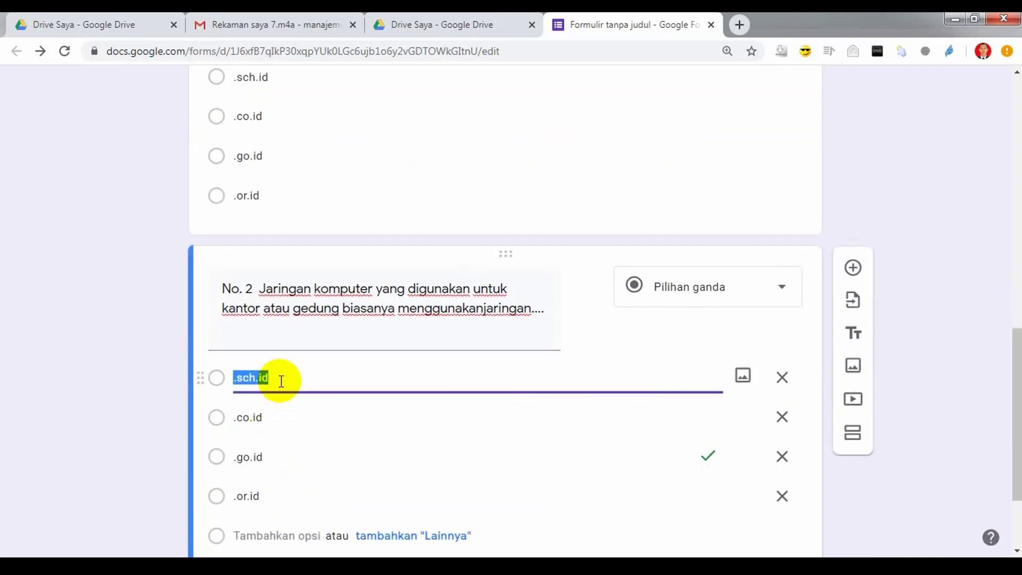
text(LAN)
click(271, 416)
text(WAN)
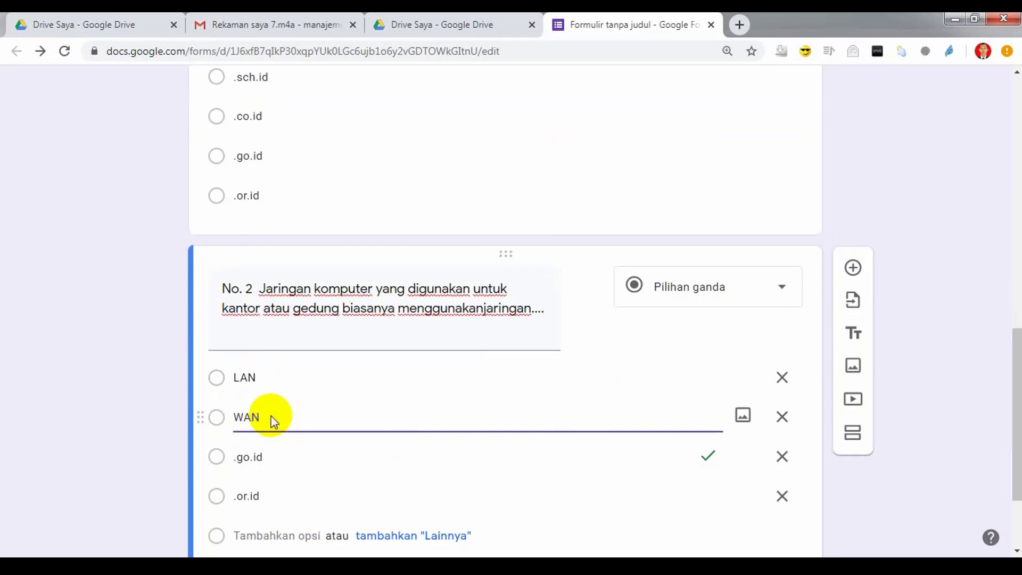
click(271, 453)
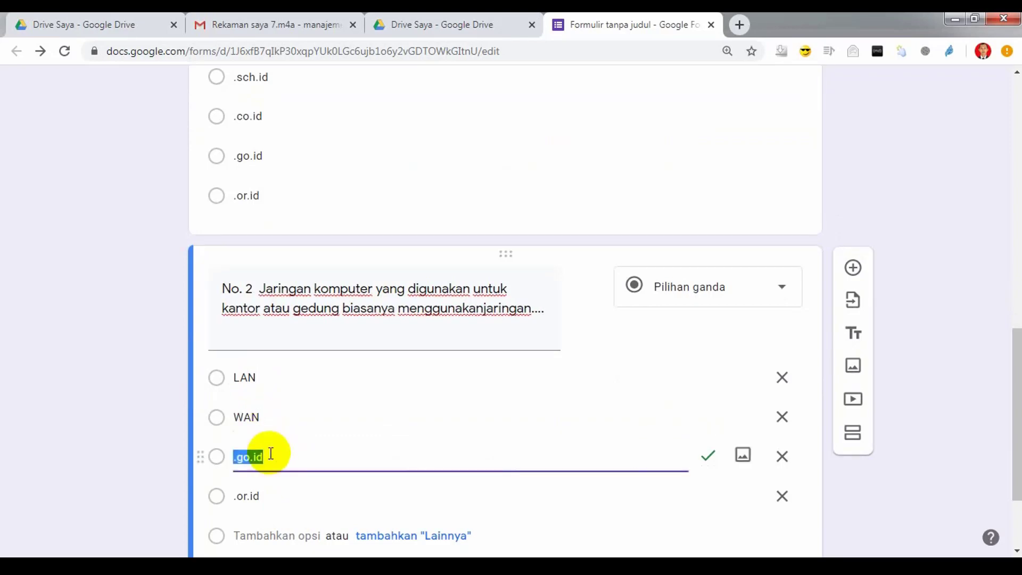
text(MAN)
click(263, 487)
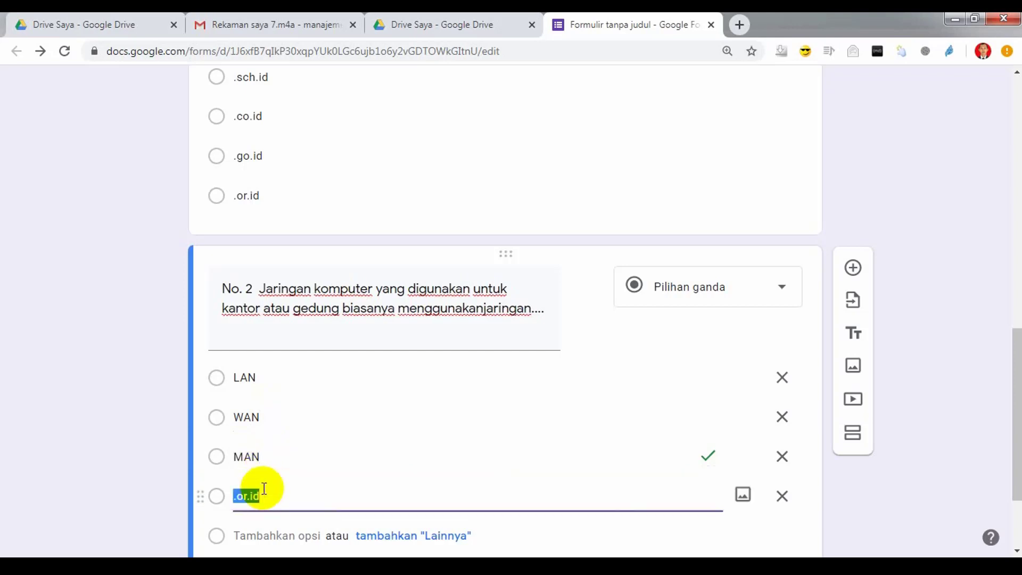
text(Internet)
Step: In the answer key, mark LAN as correct and unmark MAN
scroll(346, 469, down, 2)
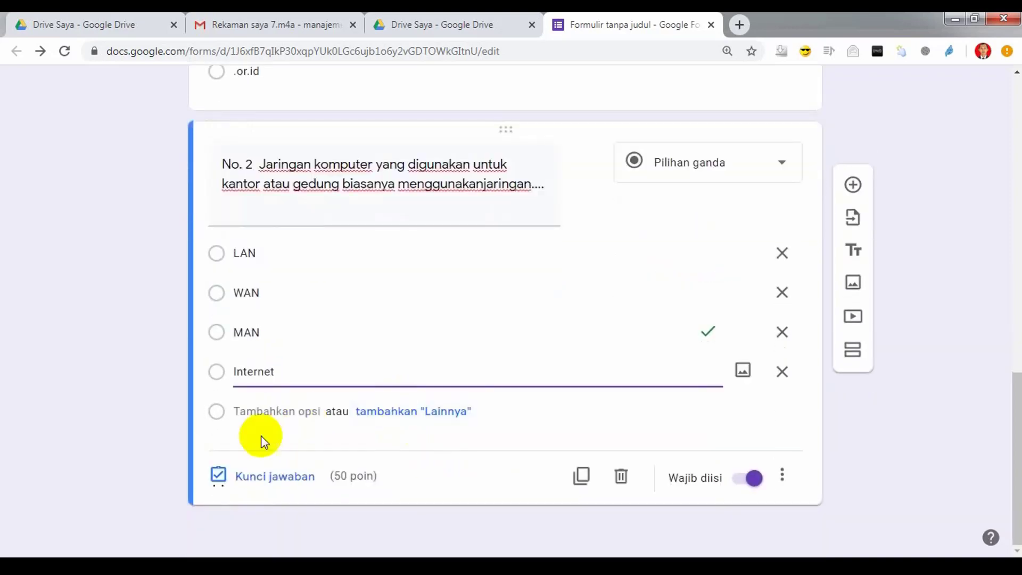
click(264, 477)
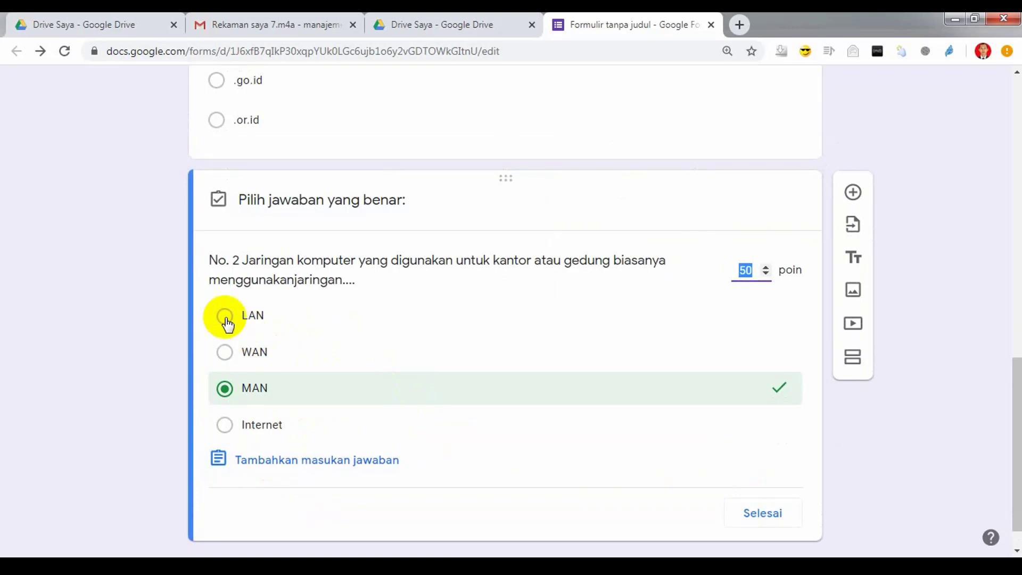
click(224, 316)
click(225, 387)
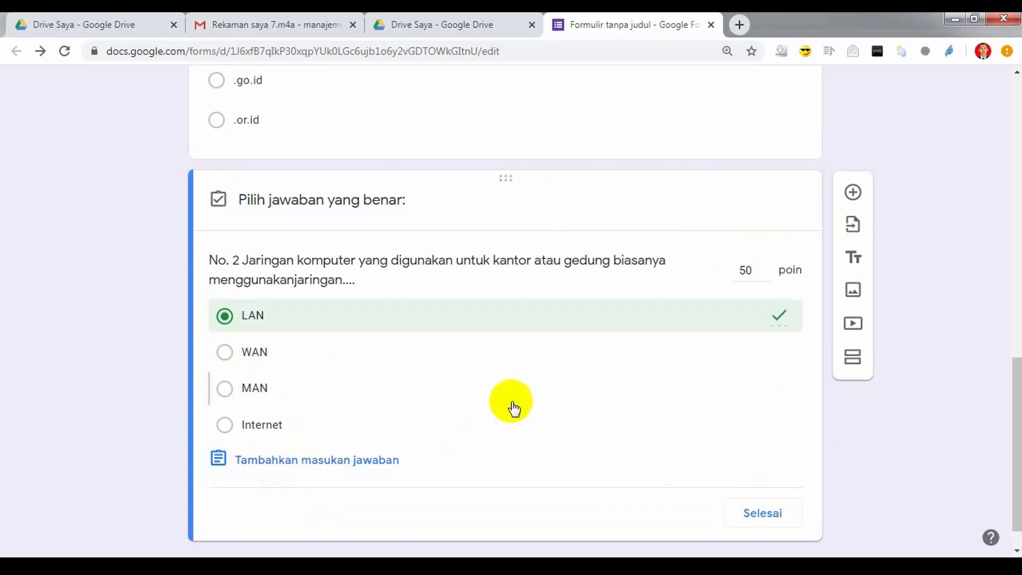
Step: Close the answer key and check the quiz's total of 100 points
click(770, 513)
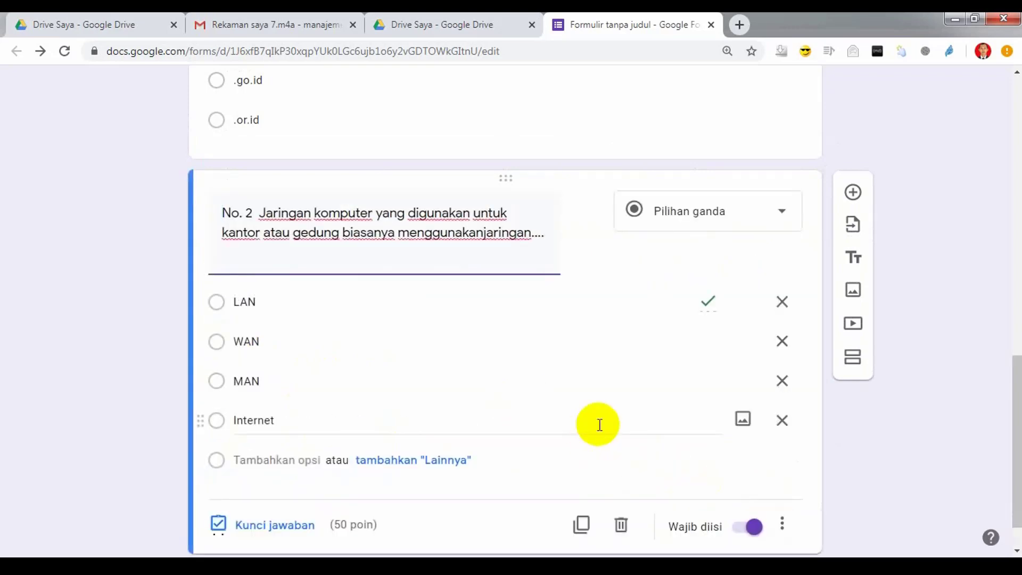
scroll(607, 421, up, 15)
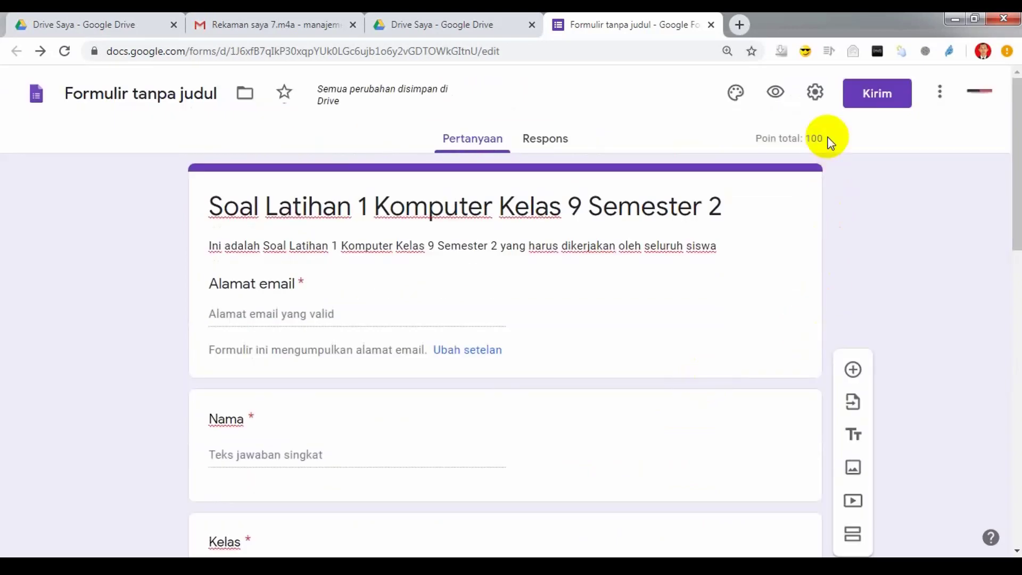
drag(755, 138, 822, 139)
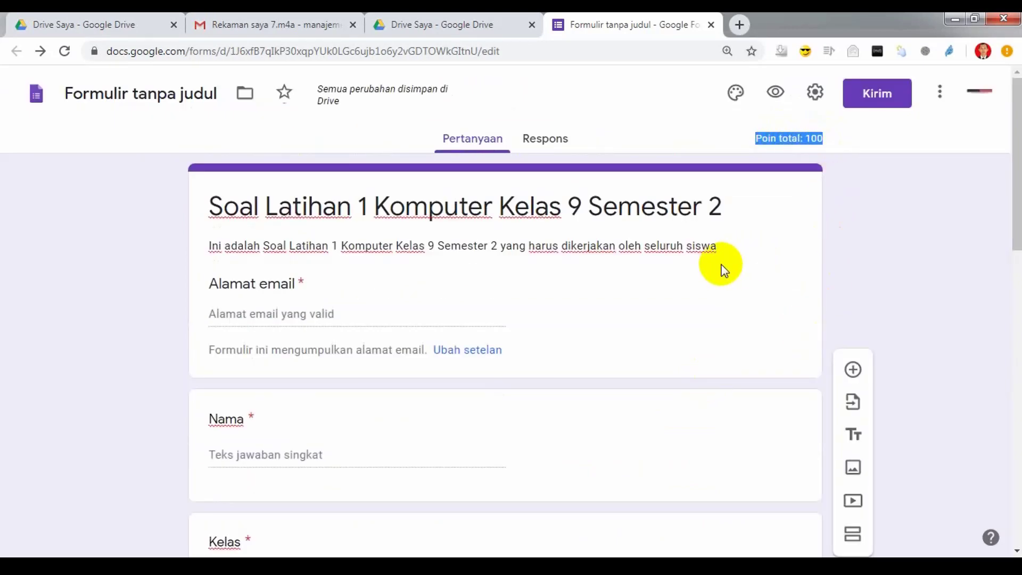
scroll(708, 314, down, 15)
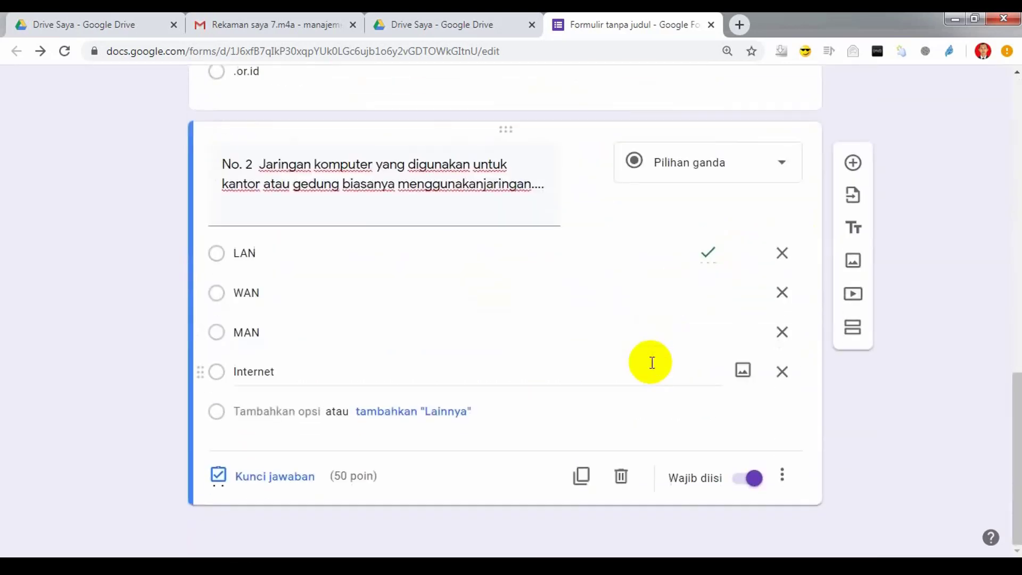
scroll(596, 441, up, 10)
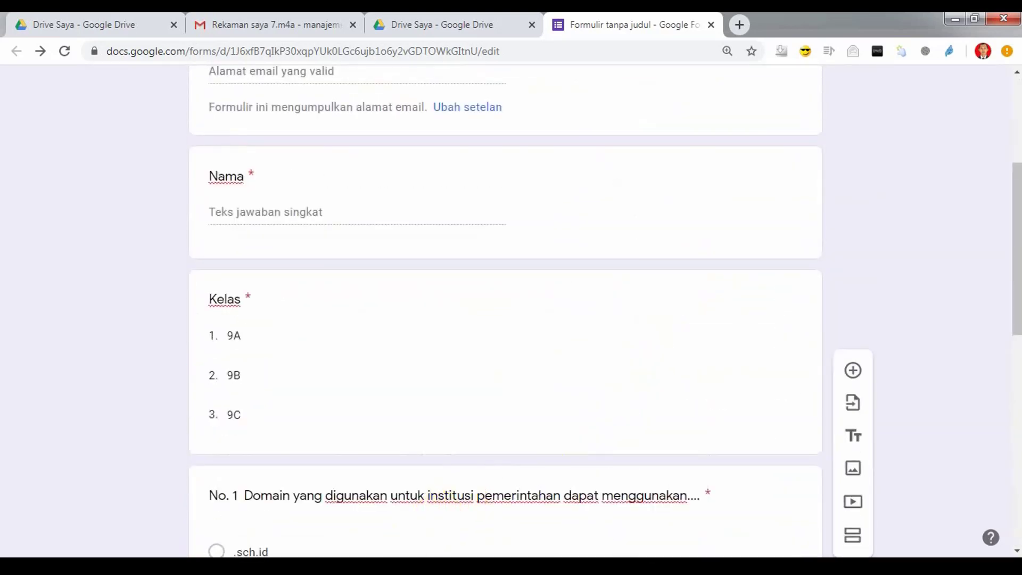
Step: Review the Membuat Soal step in the Notepad outline and return to the form
click(203, 495)
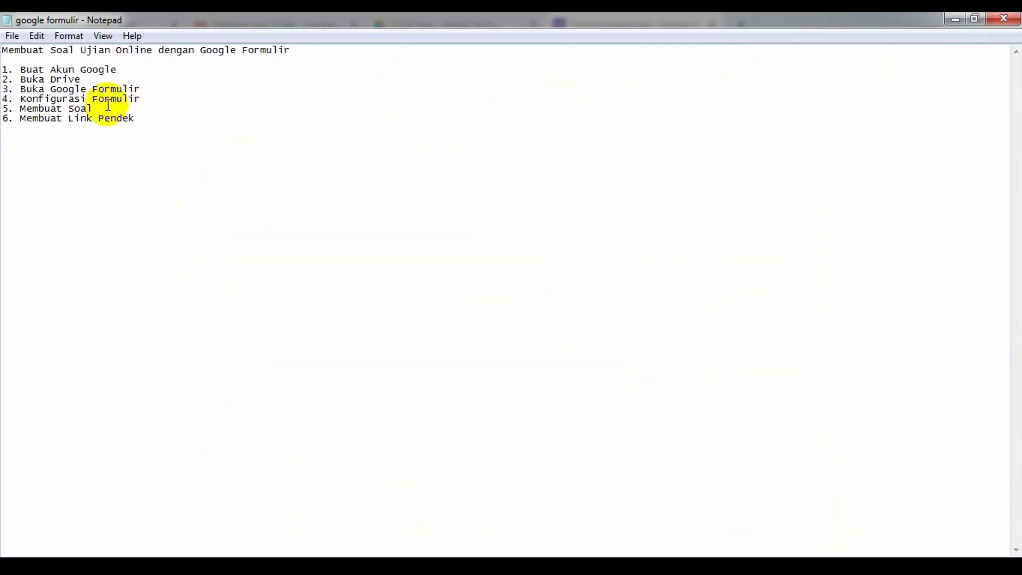
drag(108, 105, 11, 106)
click(151, 145)
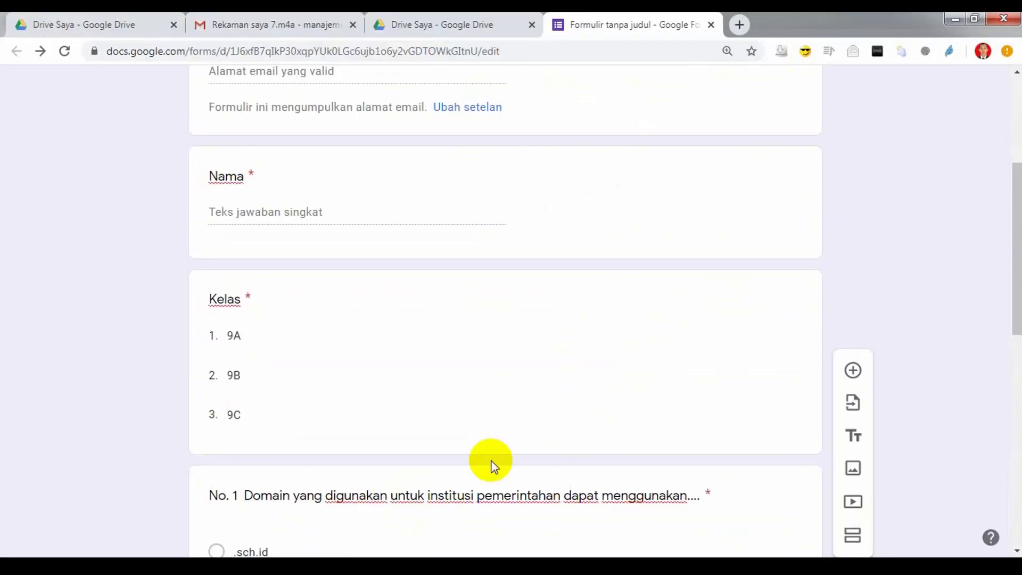
scroll(537, 434, up, 5)
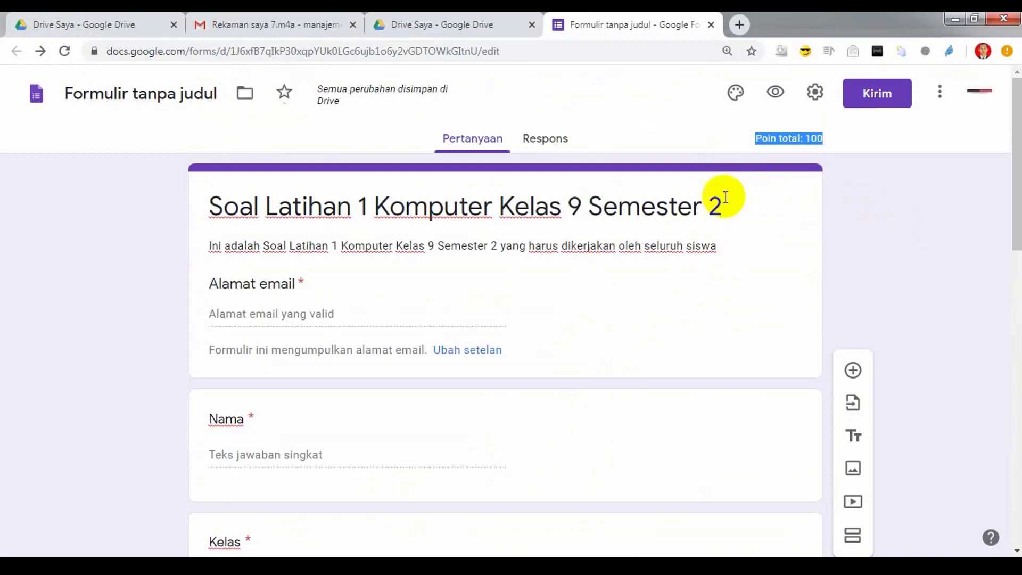
Step: Apply a red theme colour and the Kantor dan Sekolah bookshelf header image
click(737, 93)
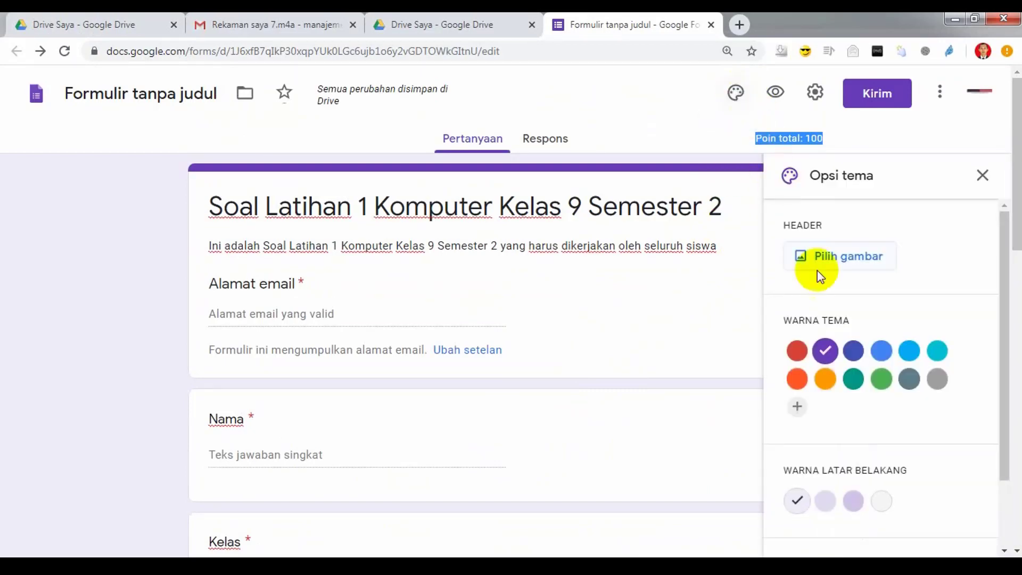
click(805, 353)
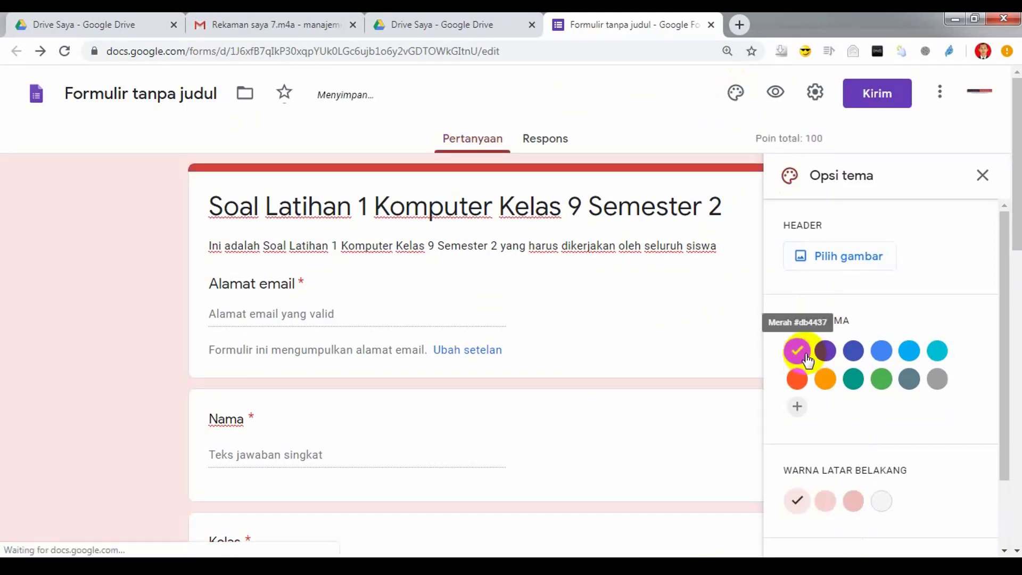
click(829, 255)
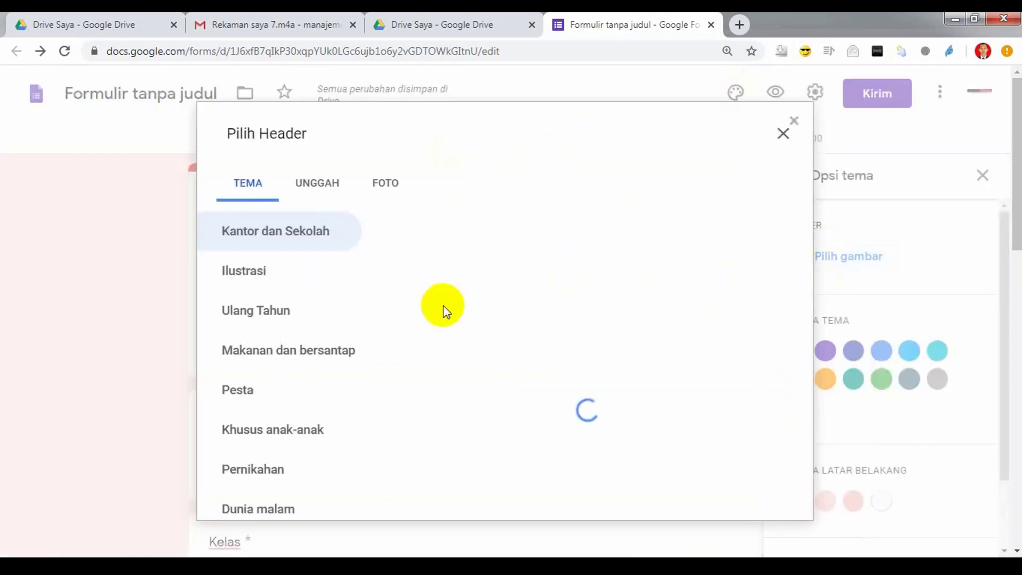
scroll(586, 328, down, 2)
scroll(605, 330, down, 15)
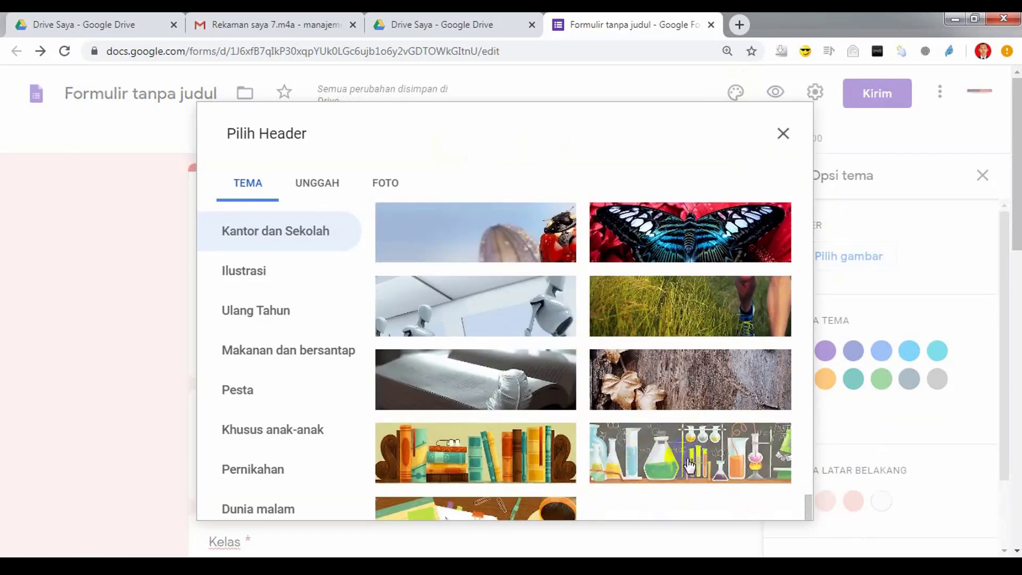
click(511, 465)
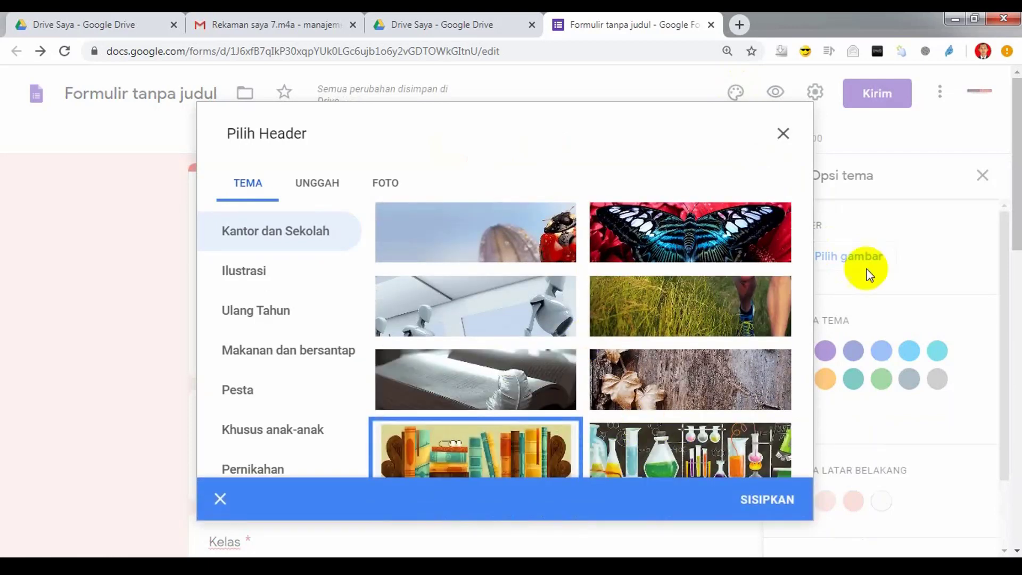
click(765, 505)
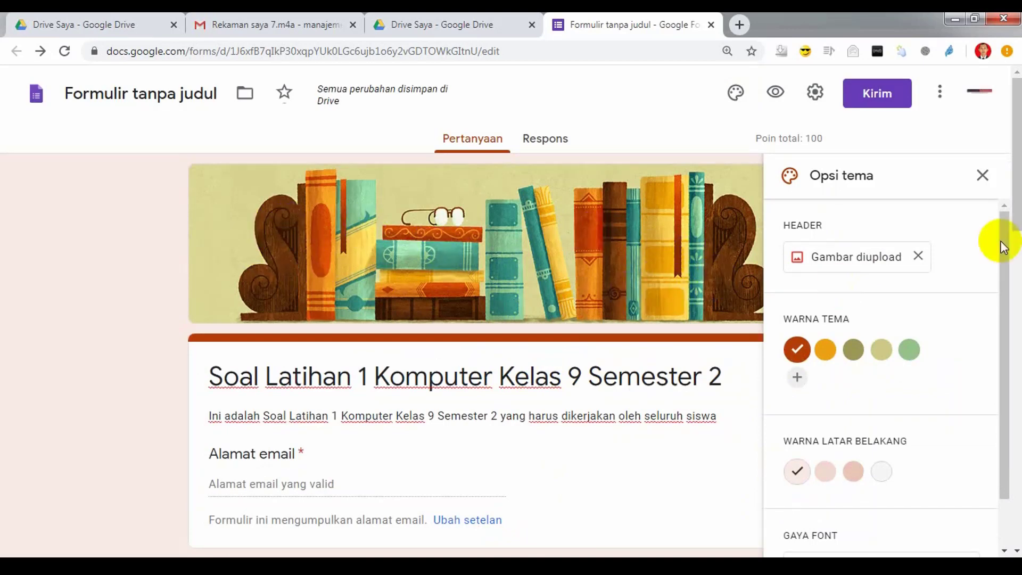
click(982, 177)
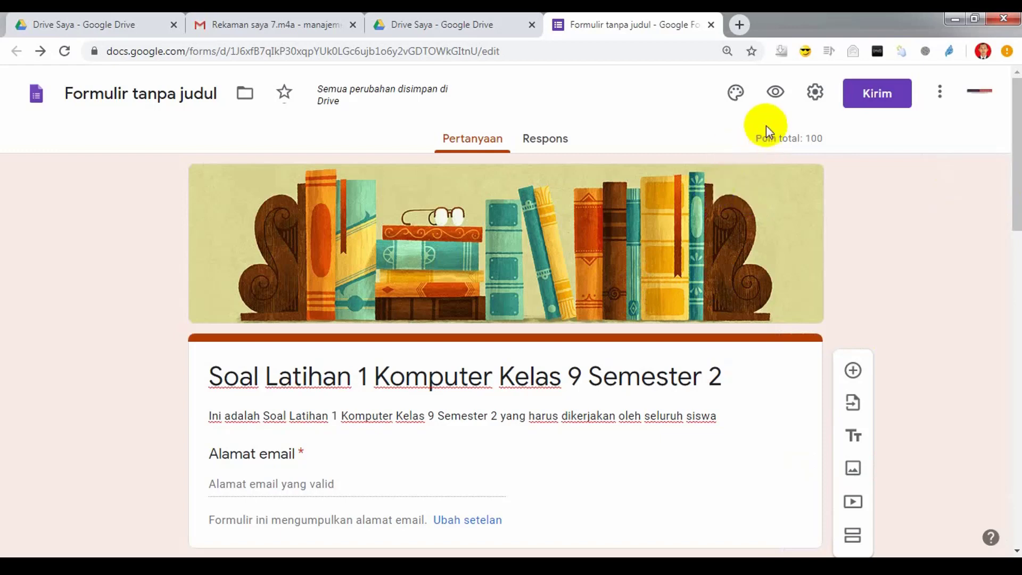
Step: Preview the quiz as a respondent and look through its Email and Nama fields and questions
click(775, 97)
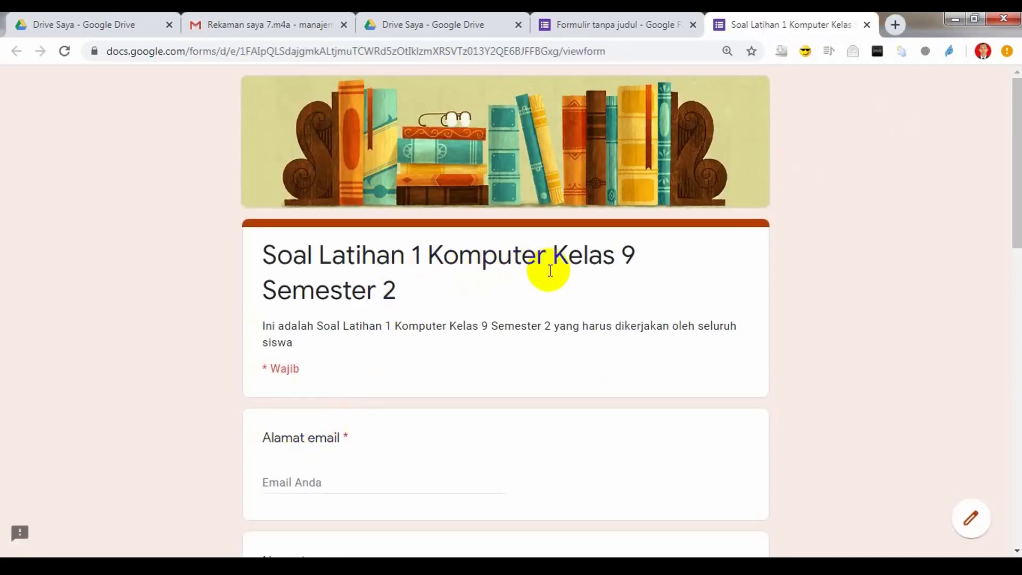
scroll(397, 345, down, 3)
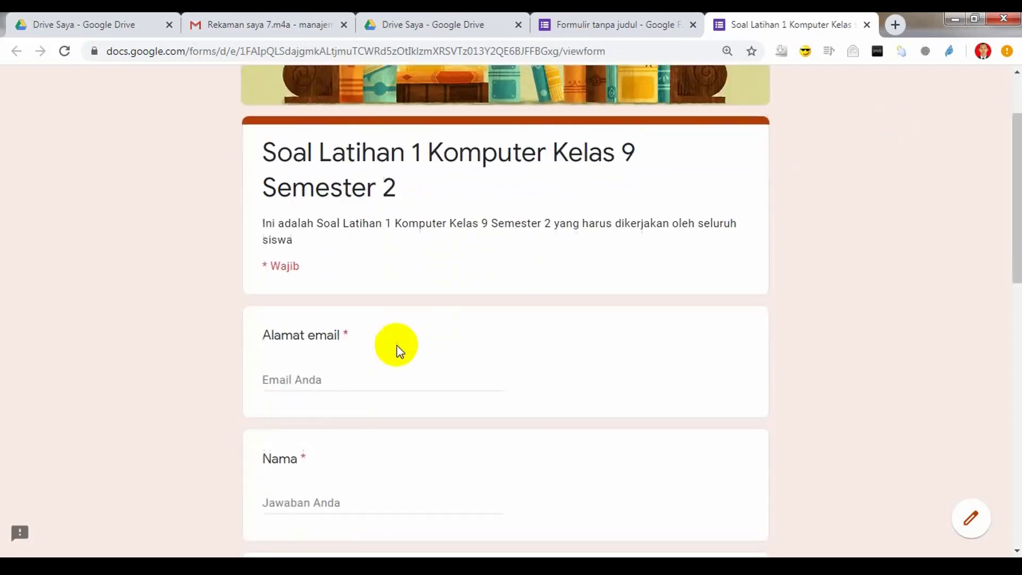
click(354, 336)
scroll(511, 392, down, 3)
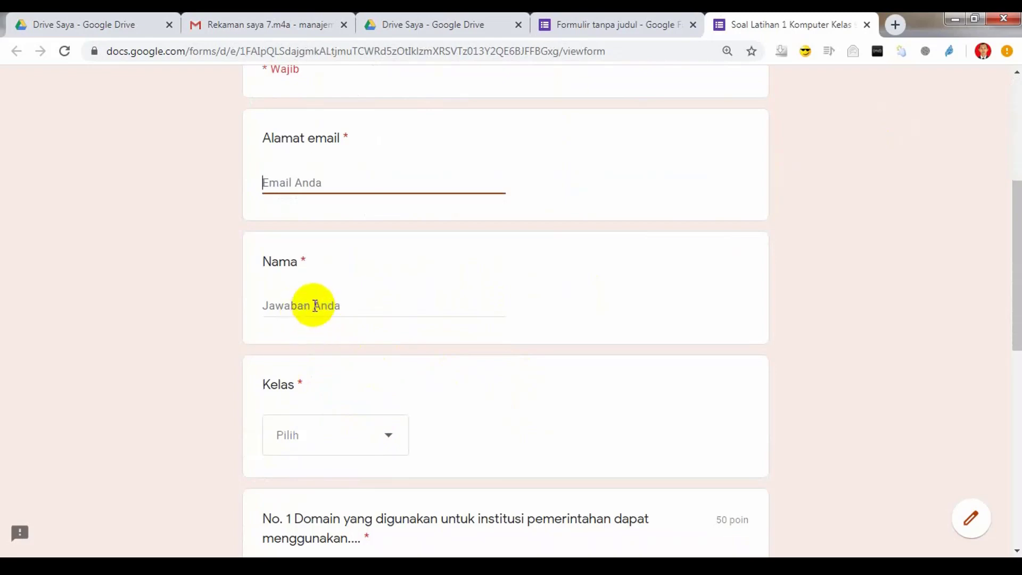
click(376, 304)
scroll(431, 390, down, 3)
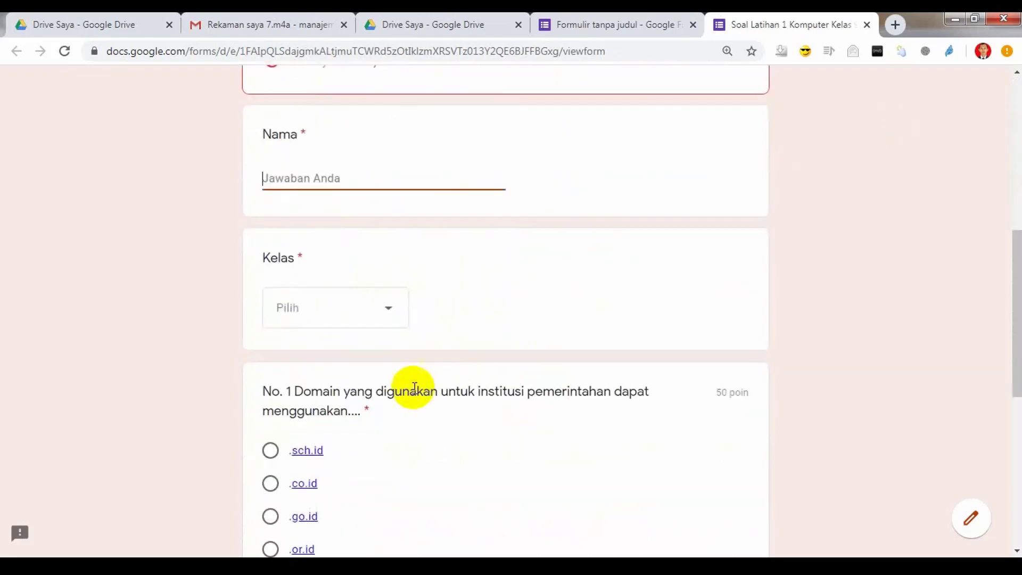
scroll(402, 359, down, 3)
scroll(283, 434, down, 4)
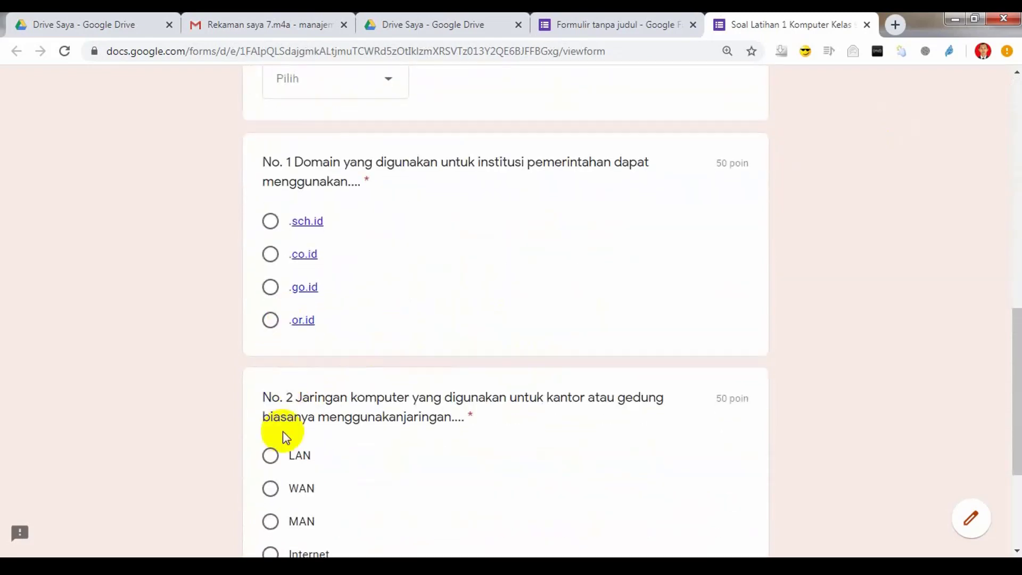
scroll(605, 349, up, 3)
scroll(603, 347, up, 8)
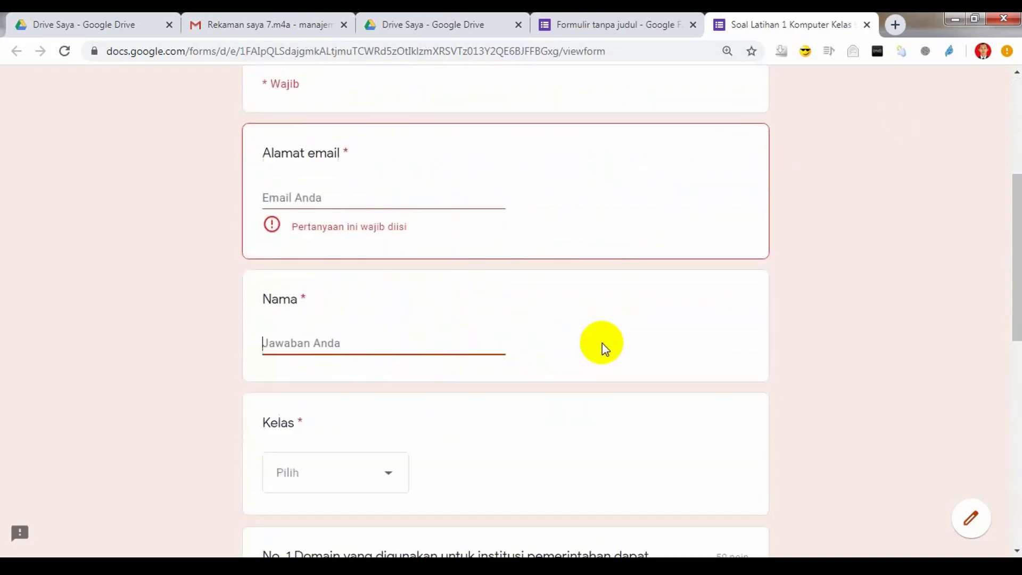
scroll(601, 319, up, 6)
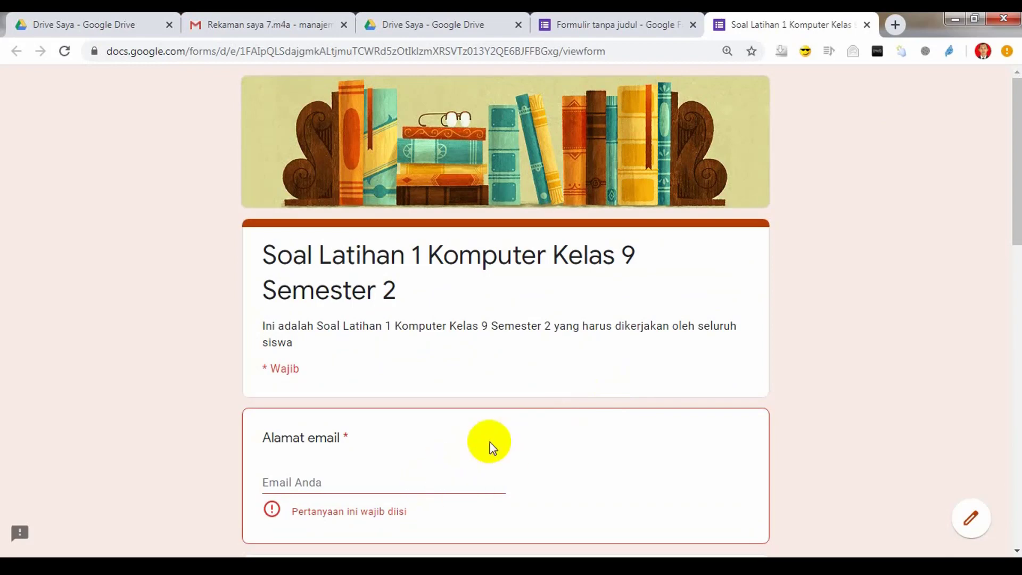
Step: Enter the respondent's email address and name, and choose class 9A for Kelas
click(408, 475)
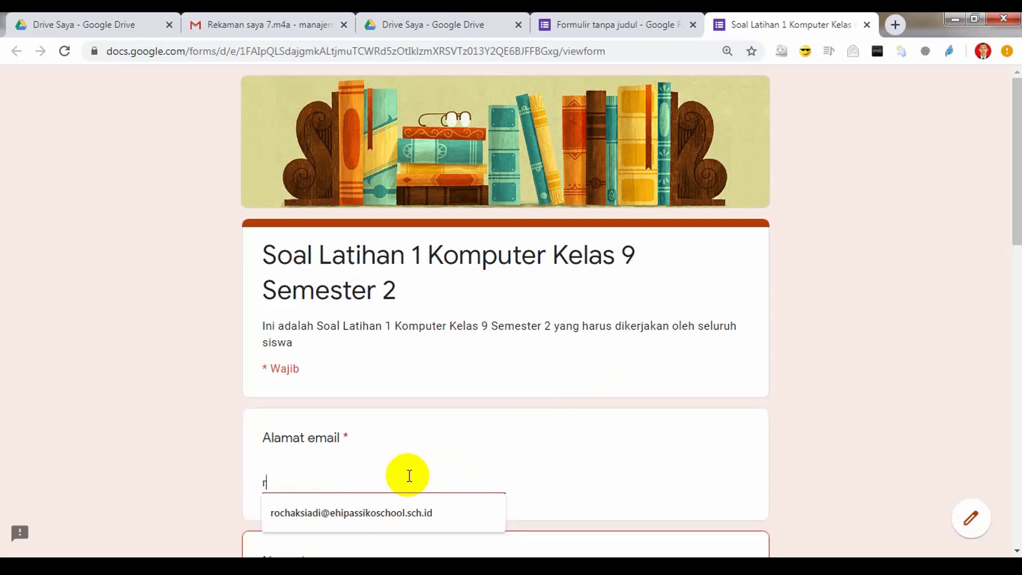
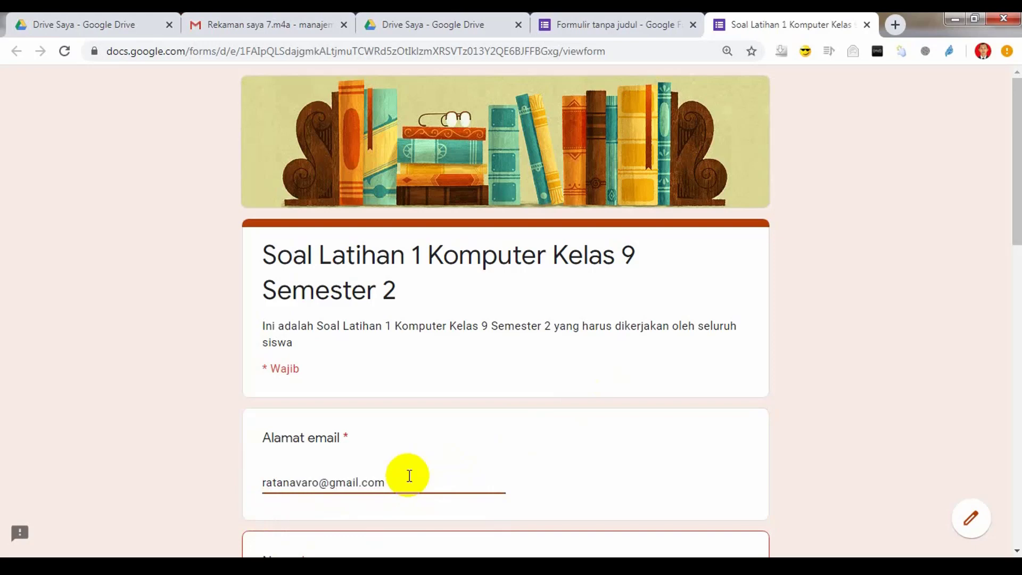
scroll(410, 476, down, 4)
click(347, 387)
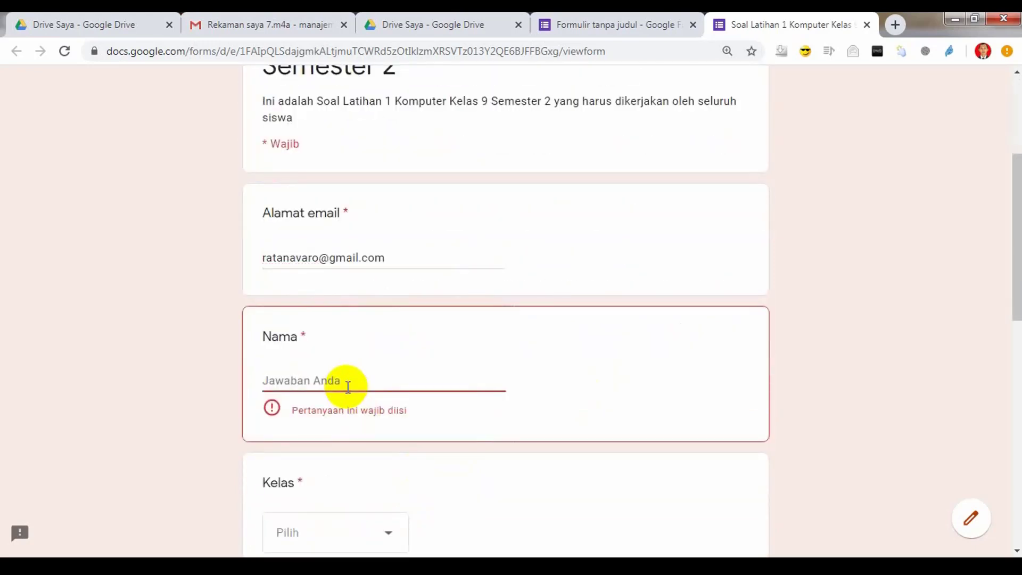
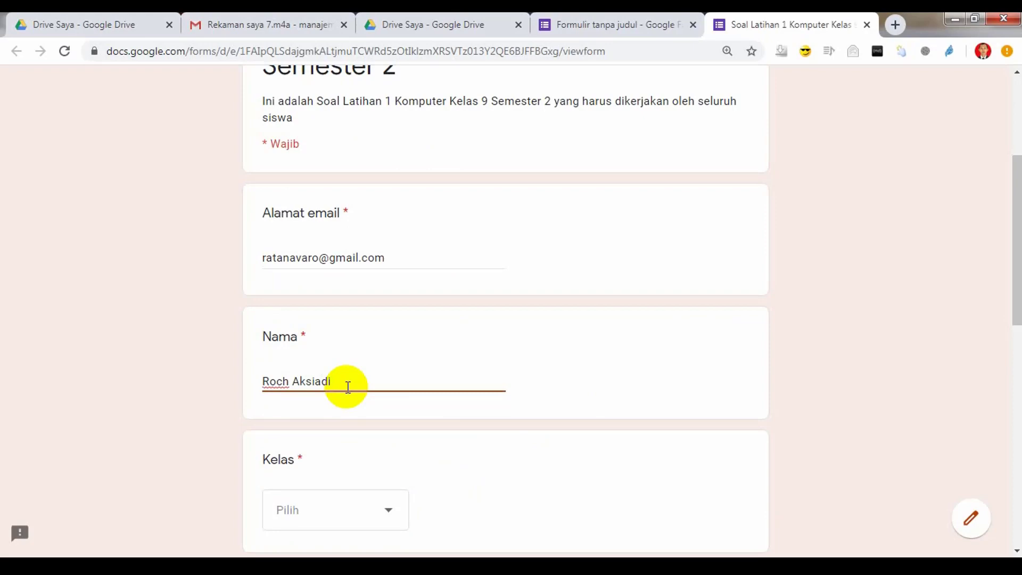
scroll(351, 387, down, 3)
click(387, 373)
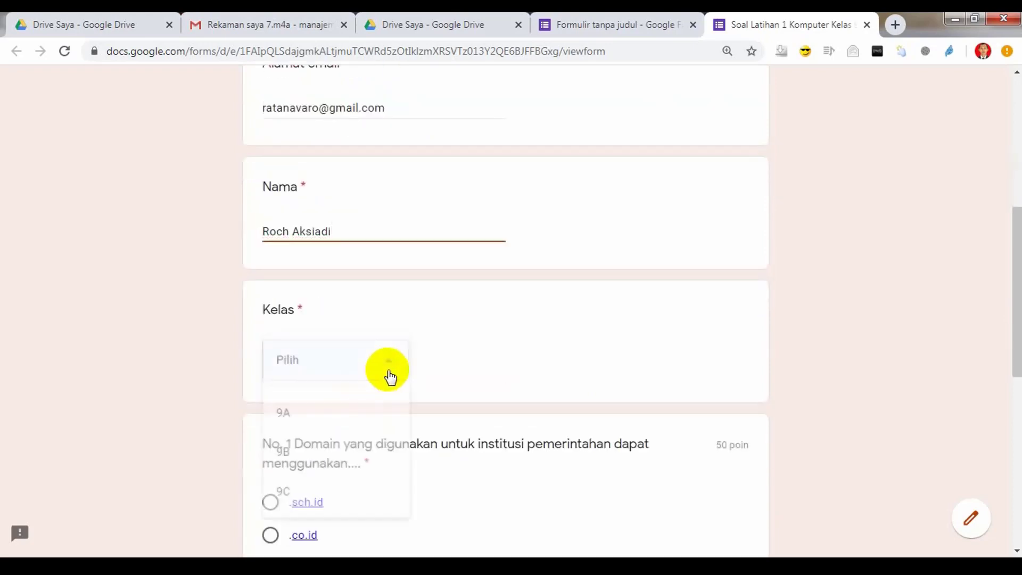
click(290, 418)
Step: Answer question 1 with .go.id and question 2 with LAN, then submit the quiz
scroll(457, 388, down, 5)
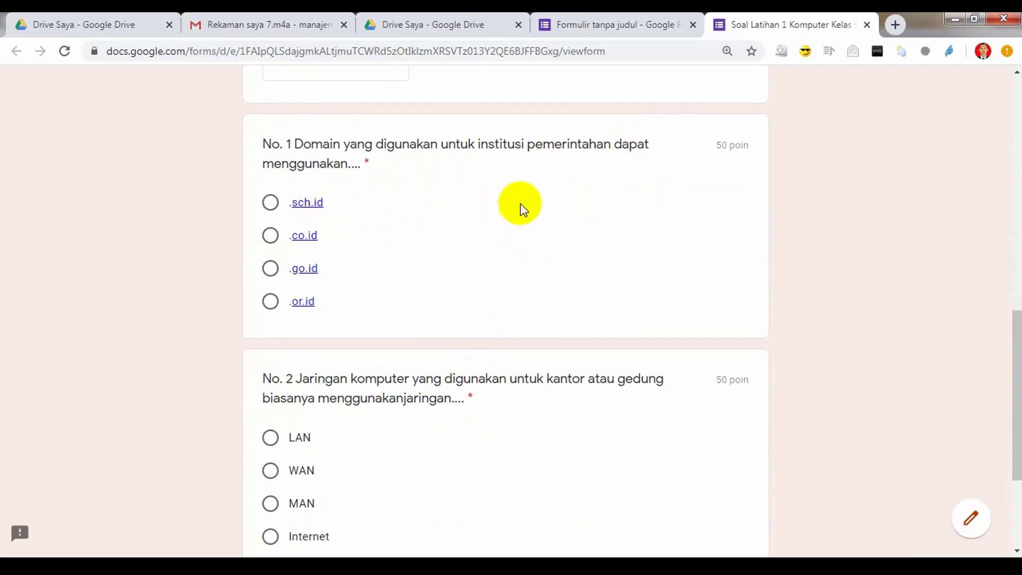
click(270, 268)
scroll(362, 282, down, 3)
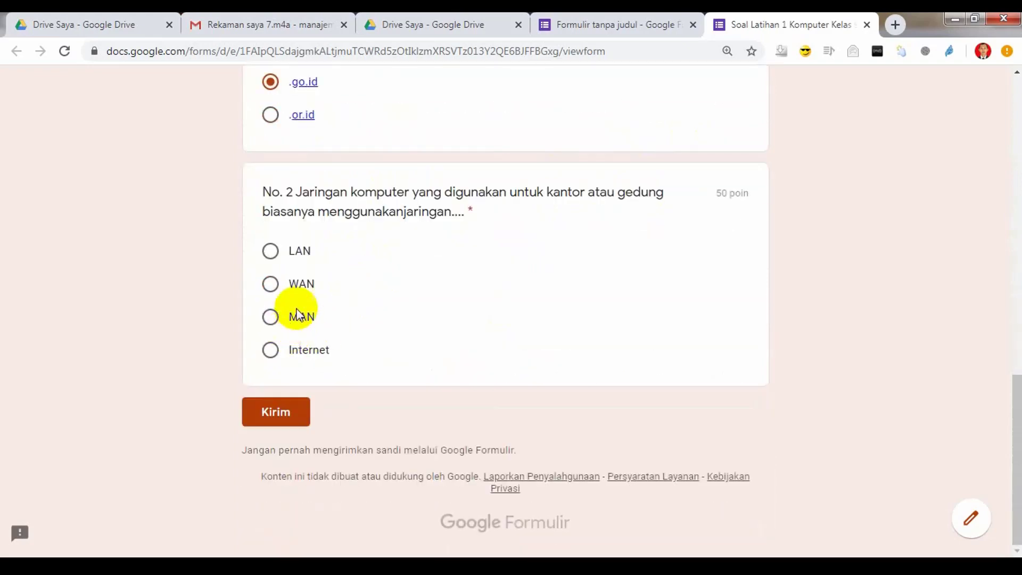
click(272, 254)
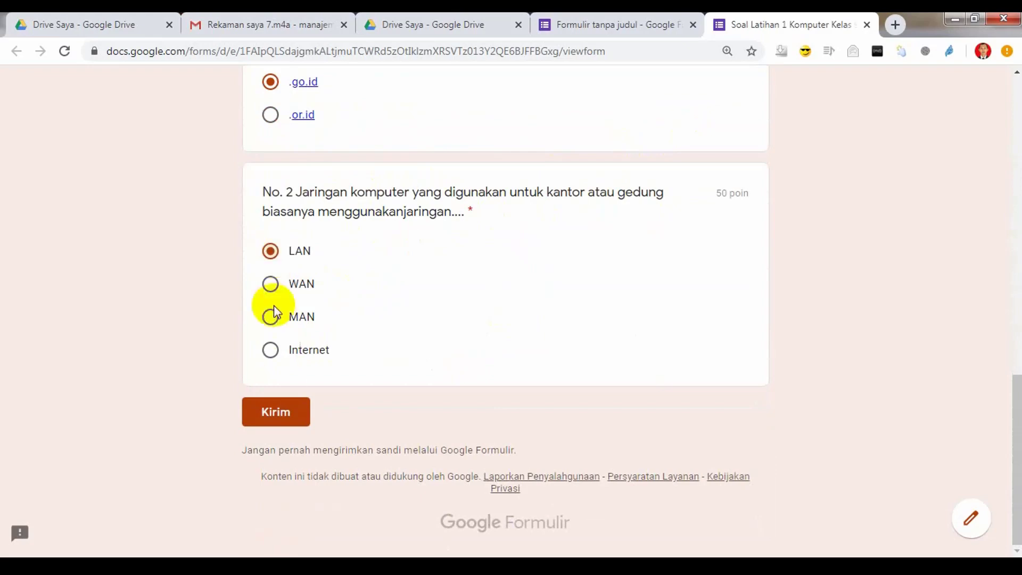
click(278, 413)
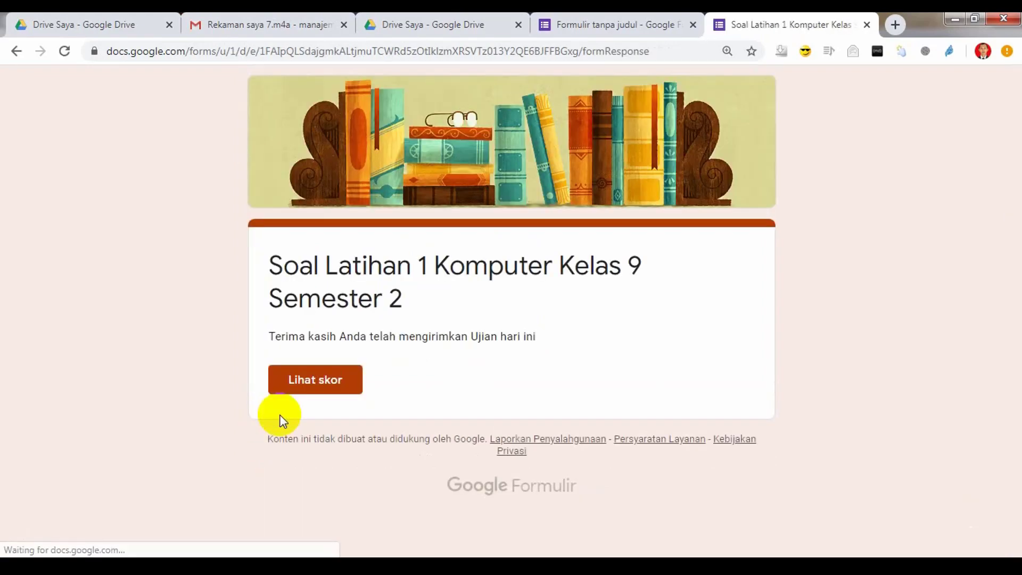
Step: Review the submission's 100/100 score with both answers correct, then return to the form editor
click(335, 380)
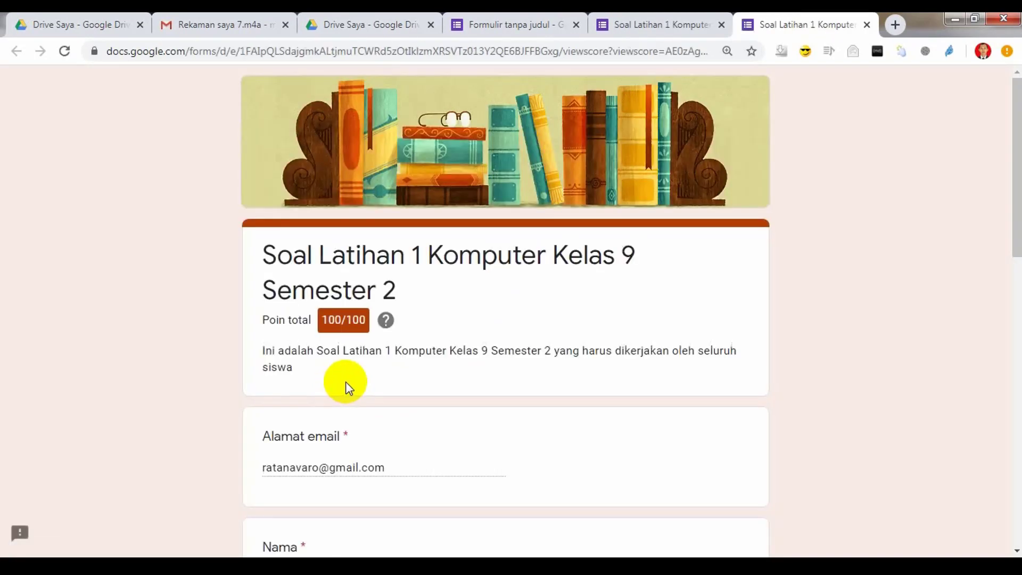
scroll(376, 367, down, 3)
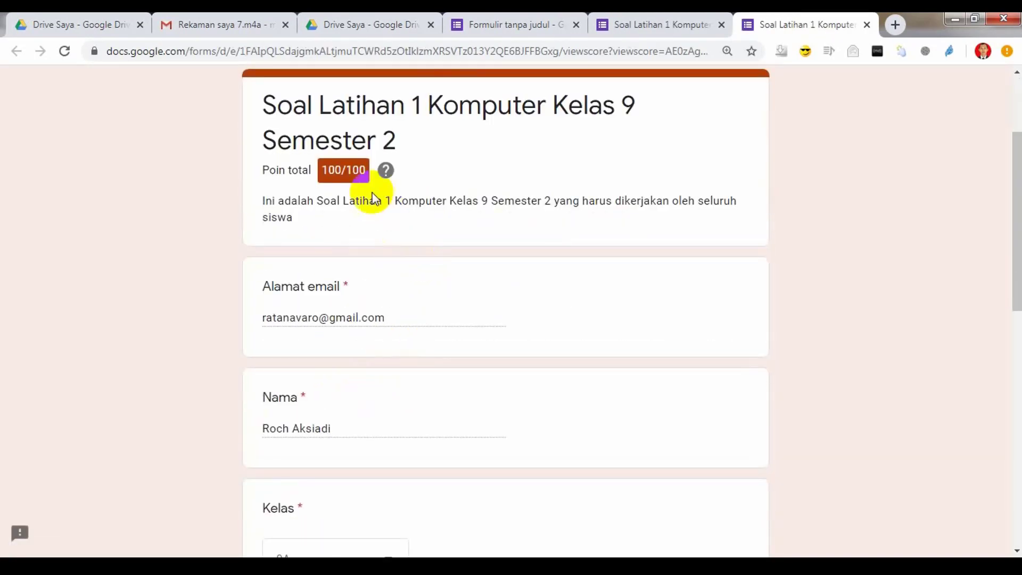
scroll(360, 194, down, 1)
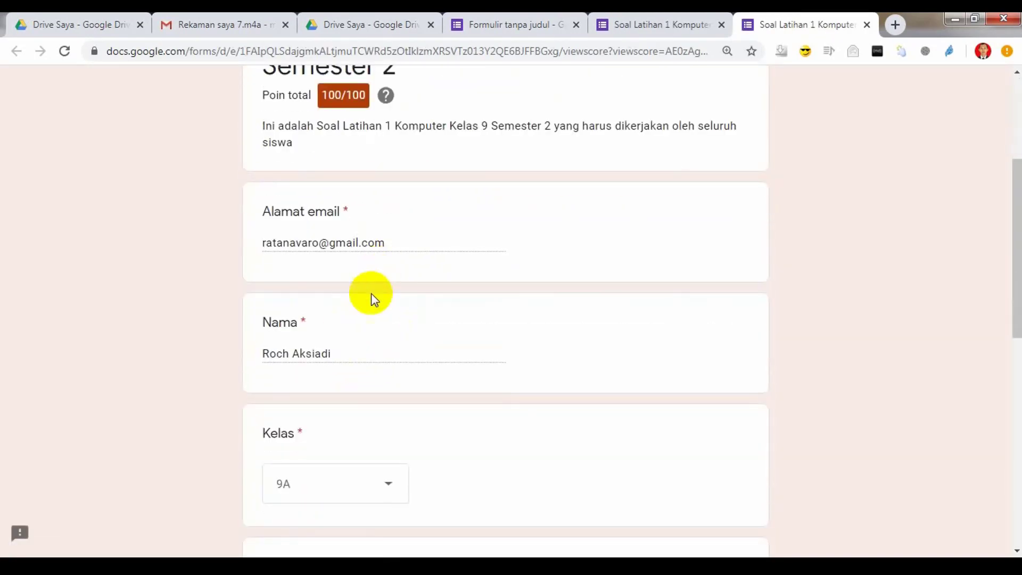
scroll(365, 306, down, 5)
scroll(365, 336, down, 5)
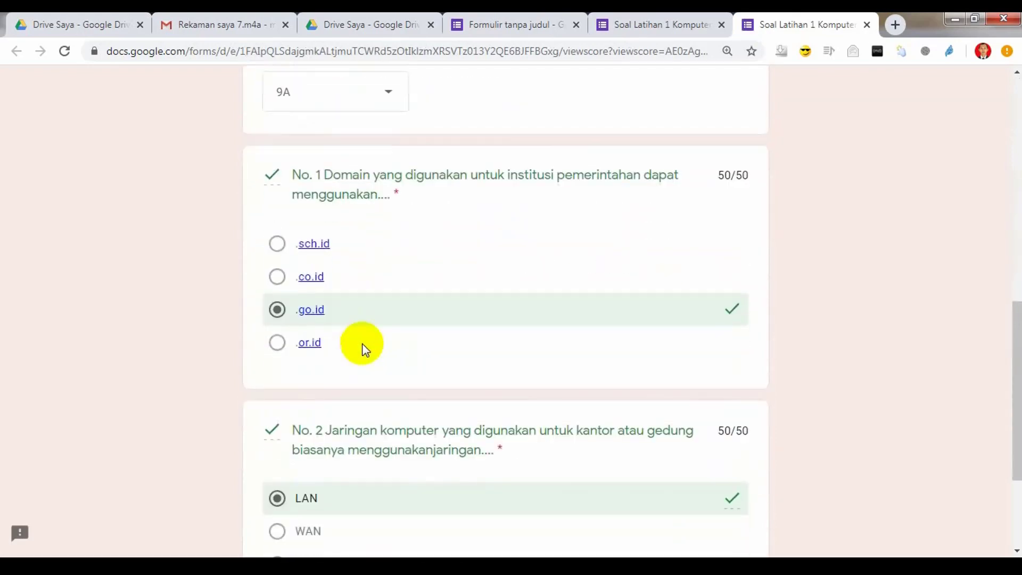
scroll(362, 346, up, 15)
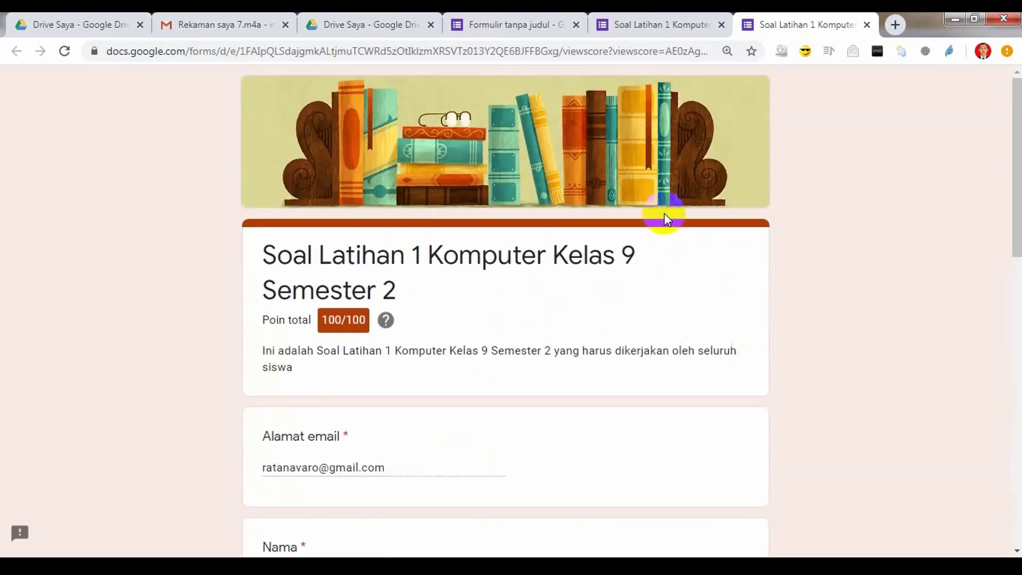
scroll(614, 295, down, 15)
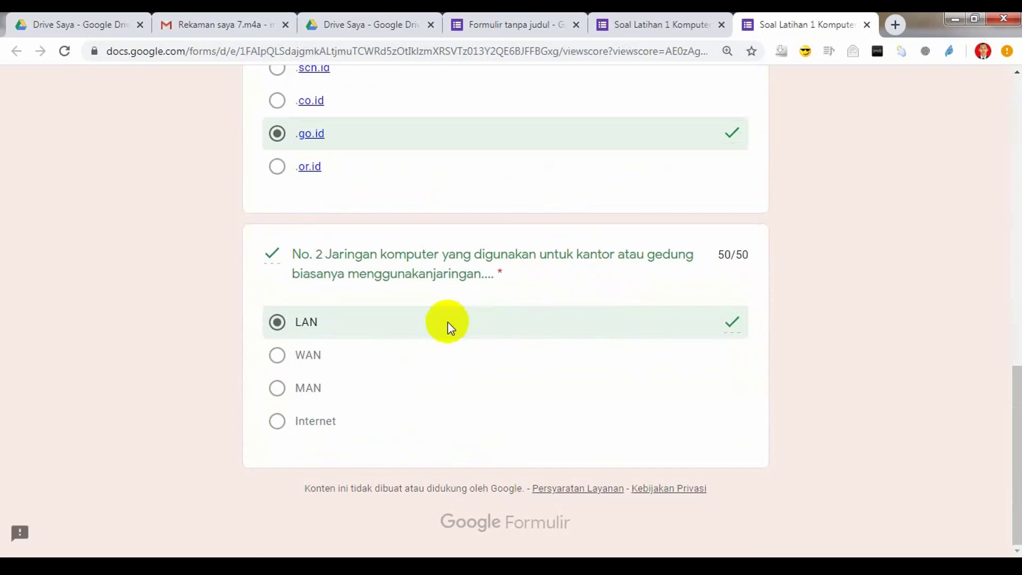
scroll(449, 321, up, 13)
scroll(449, 322, down, 9)
scroll(448, 322, down, 5)
scroll(448, 322, up, 15)
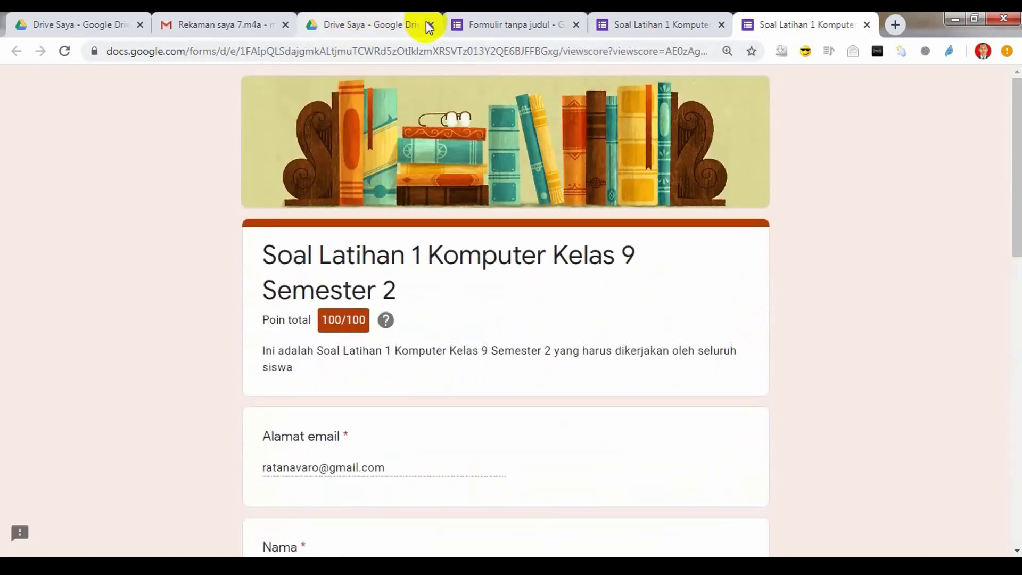
click(503, 25)
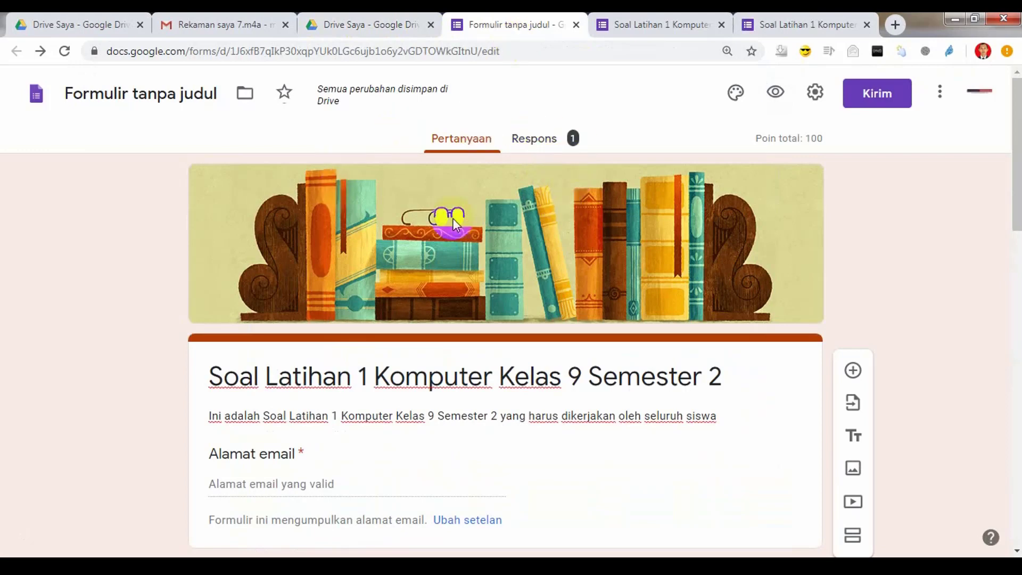
Step: In the Responses view, rename the form to 'Soal Latihan 1 Komputer Kelas 9 Semester 2'
click(558, 144)
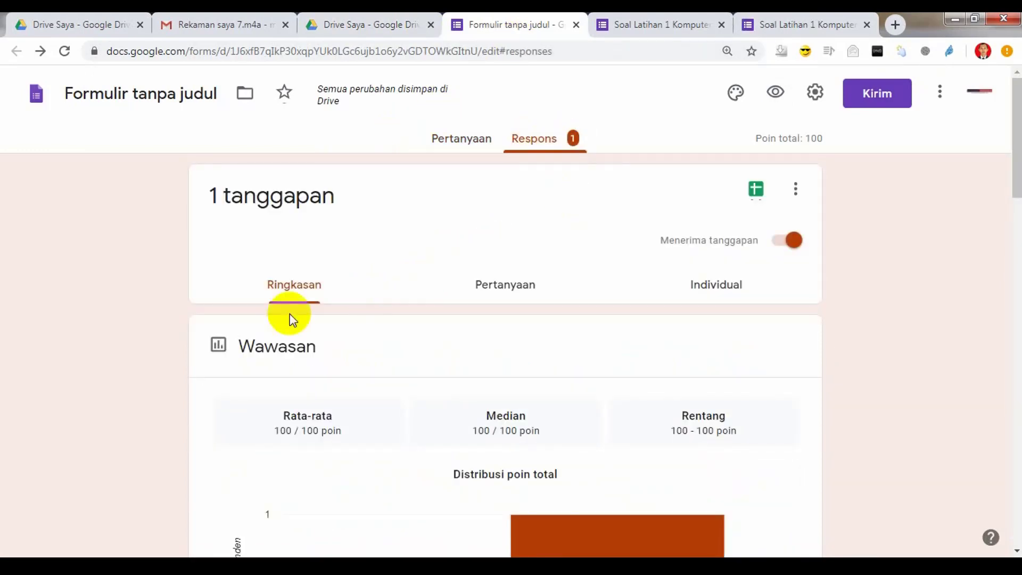
click(165, 96)
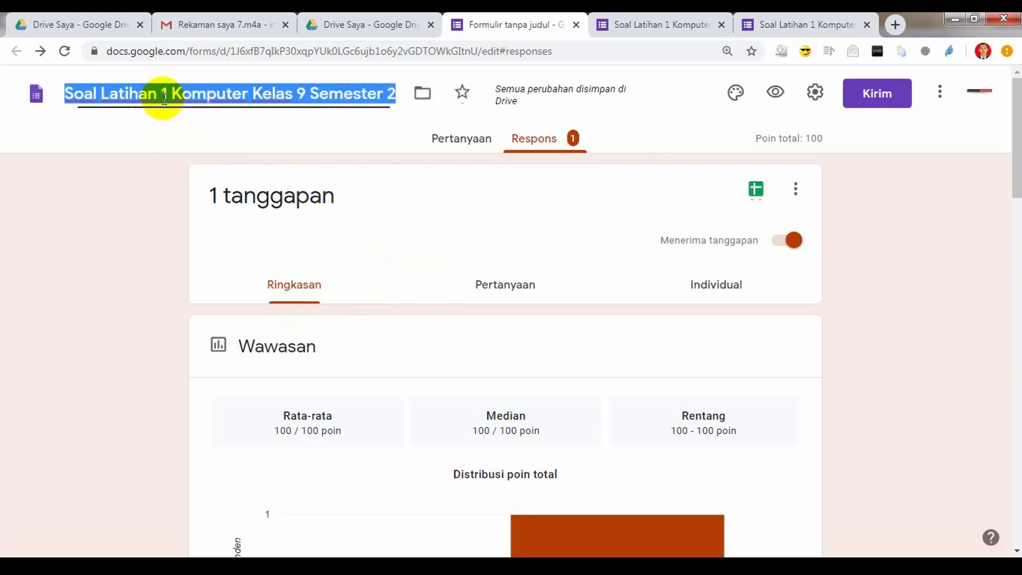
click(433, 226)
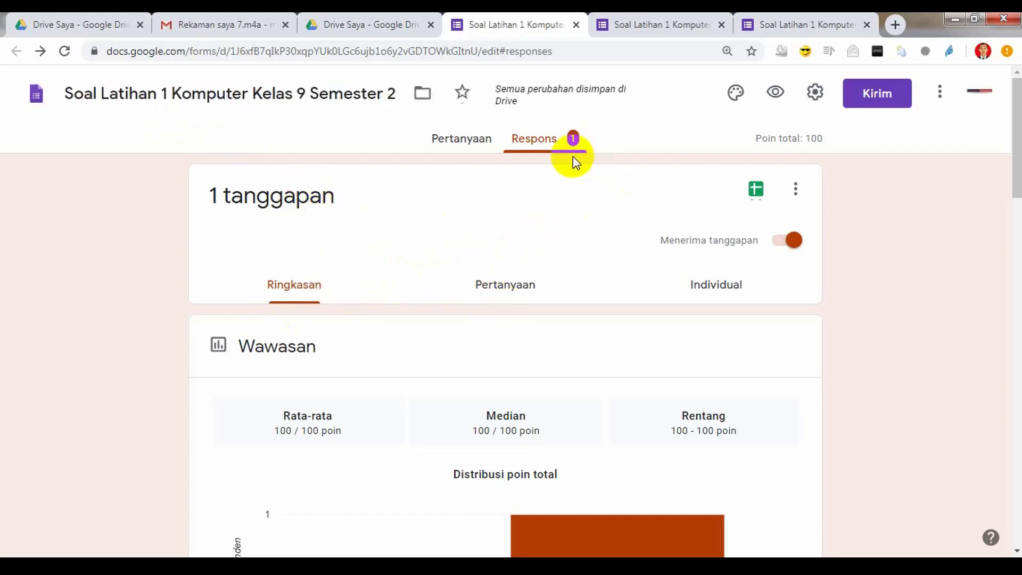
Step: Look over the response summary and begin linking responses to a spreadsheet
scroll(555, 266, down, 10)
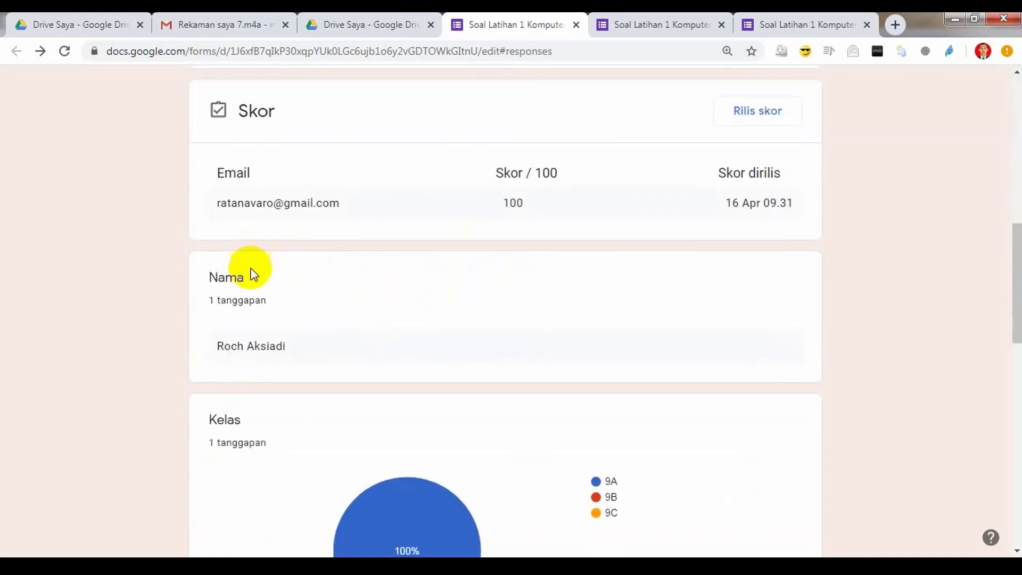
scroll(266, 309, down, 1)
scroll(442, 360, down, 8)
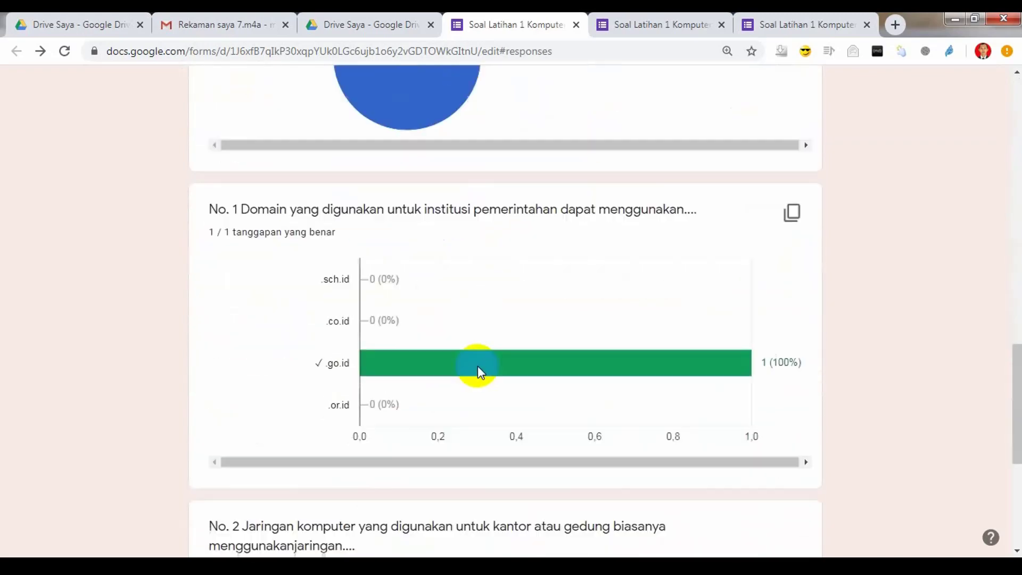
scroll(478, 366, down, 5)
scroll(477, 366, up, 20)
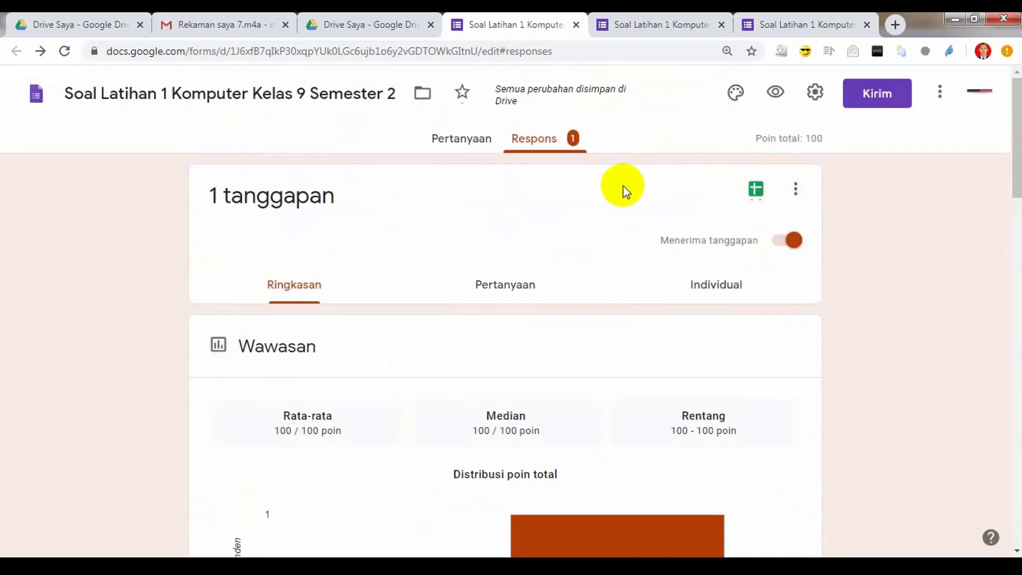
click(755, 196)
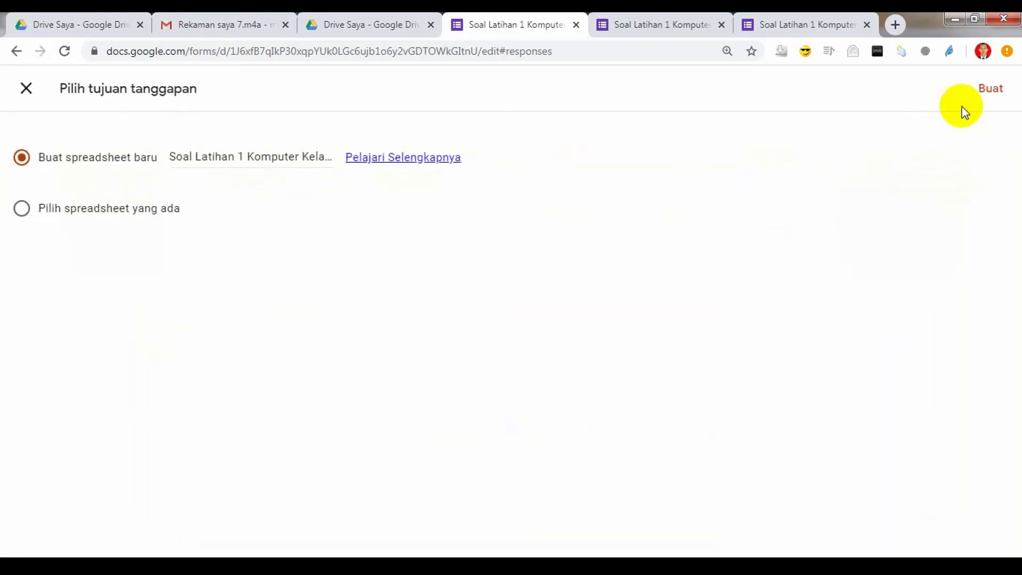
Step: Create a new response spreadsheet and open it showing the submitted row
click(988, 90)
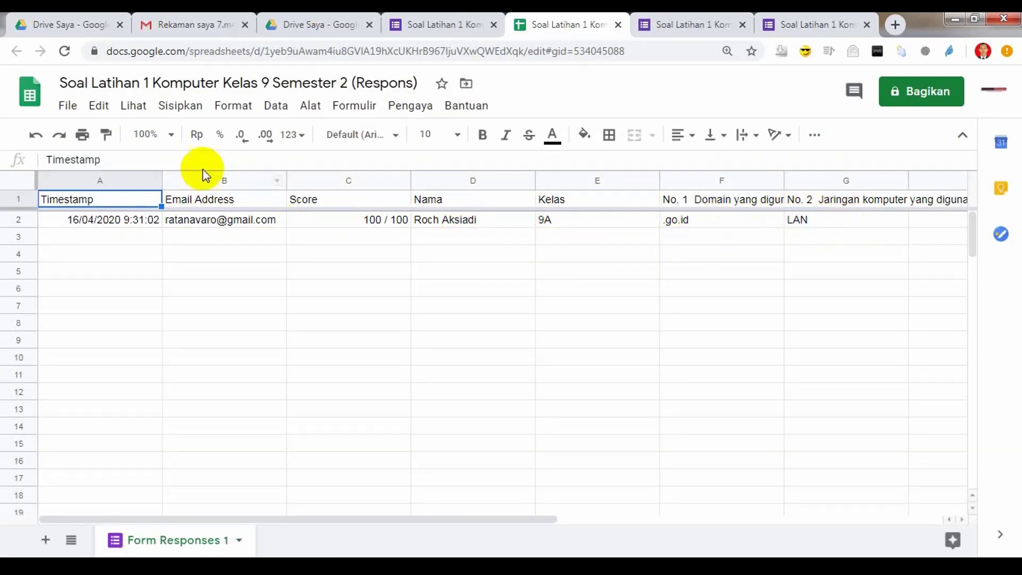
Step: Check the 100 / 100 score in cell C2, then return to the quiz confirmation tab
click(69, 107)
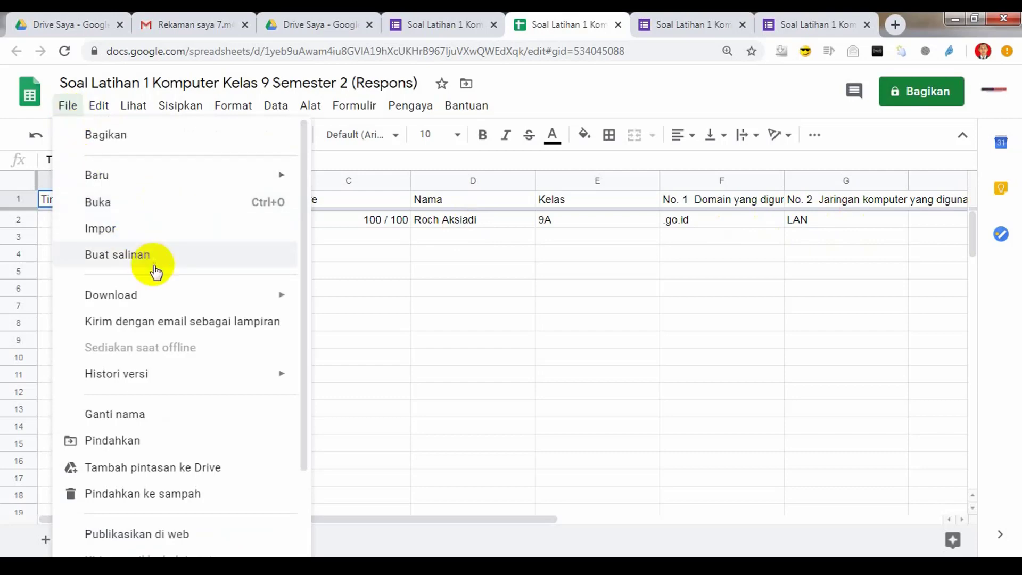
mouse_move(189, 301)
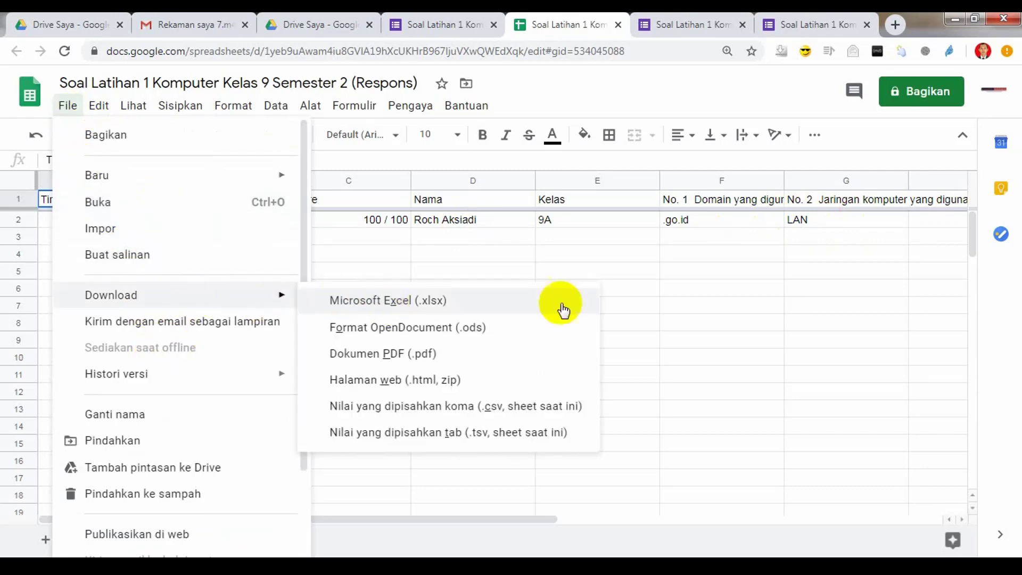
click(754, 288)
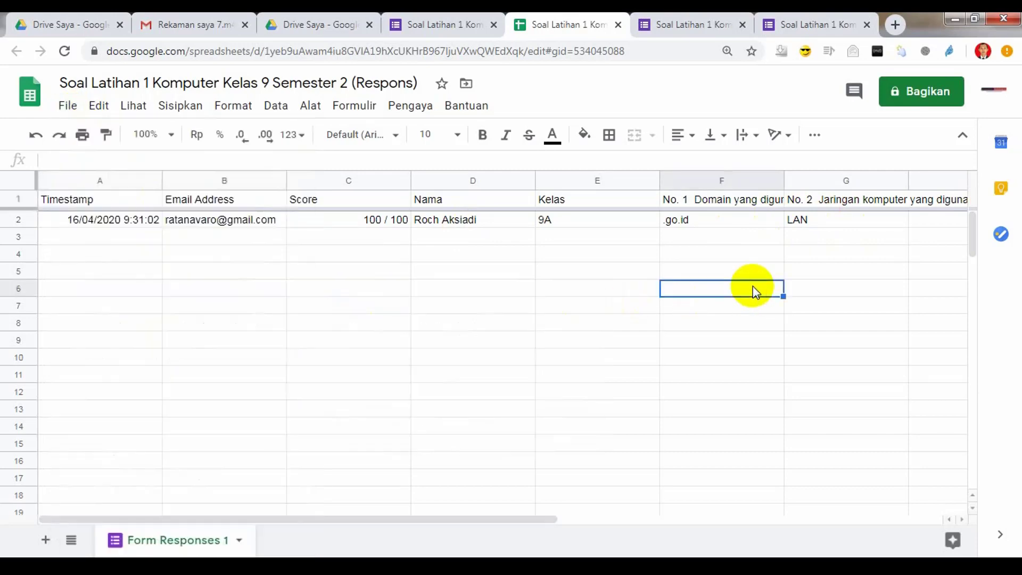
click(379, 223)
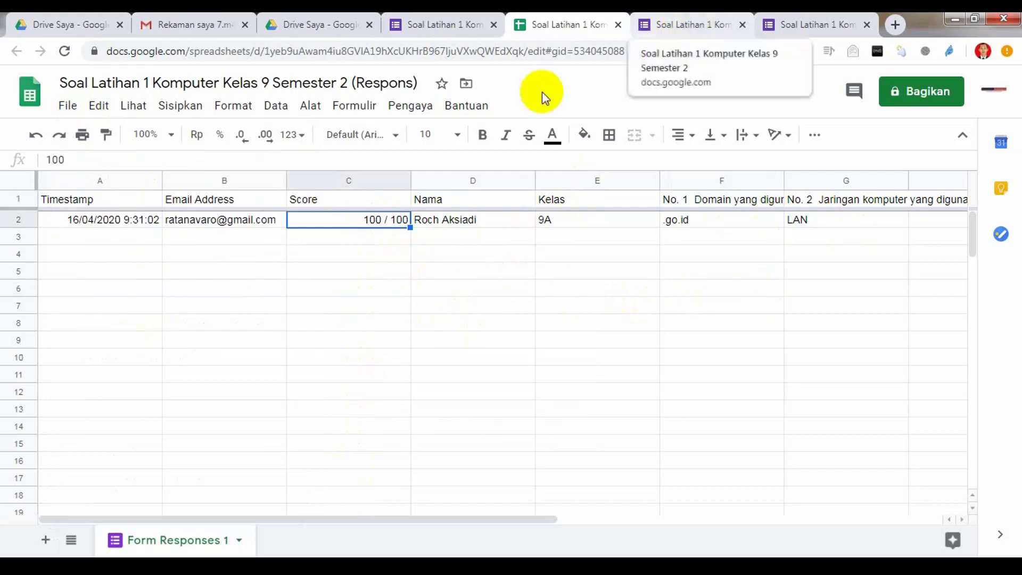
click(165, 498)
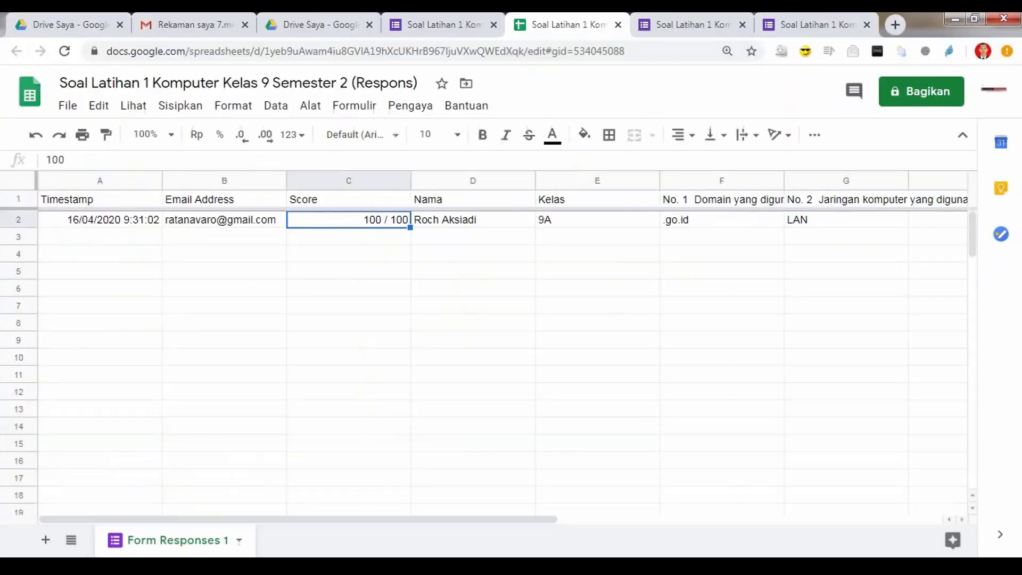
click(698, 22)
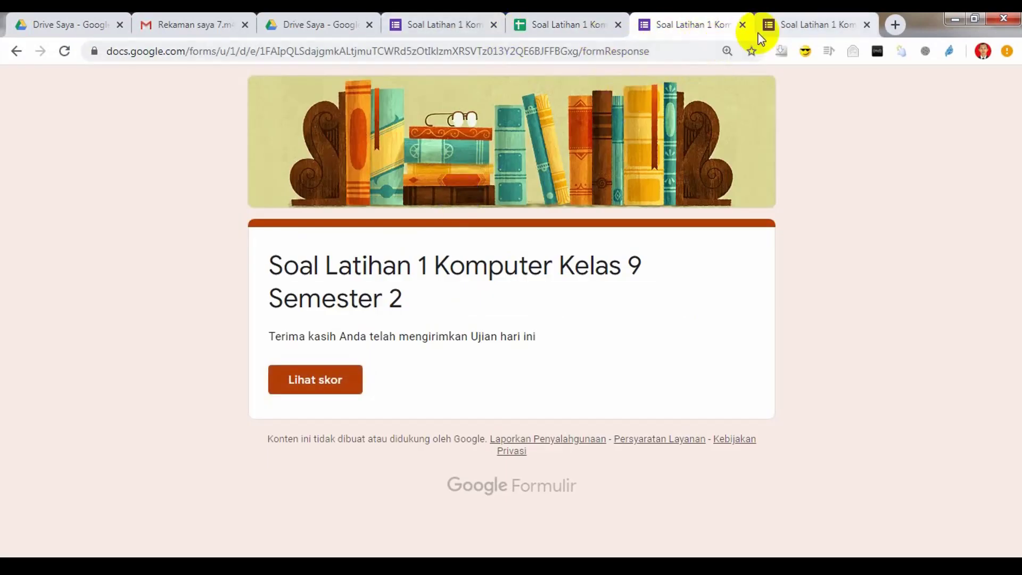
Step: Close the extra tabs, open the respondent view, and copy the form's web address
click(742, 25)
click(740, 26)
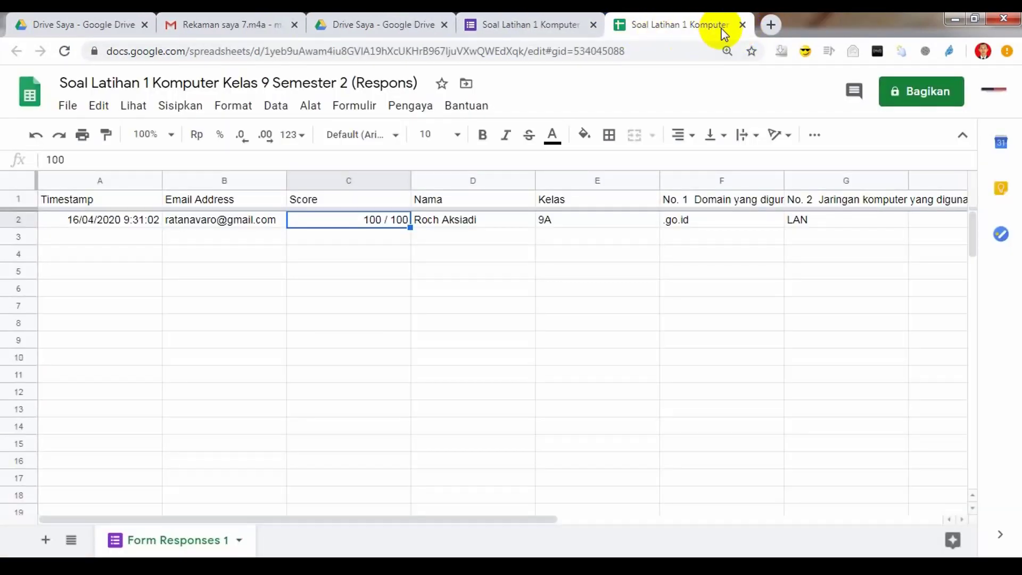
click(742, 25)
click(781, 101)
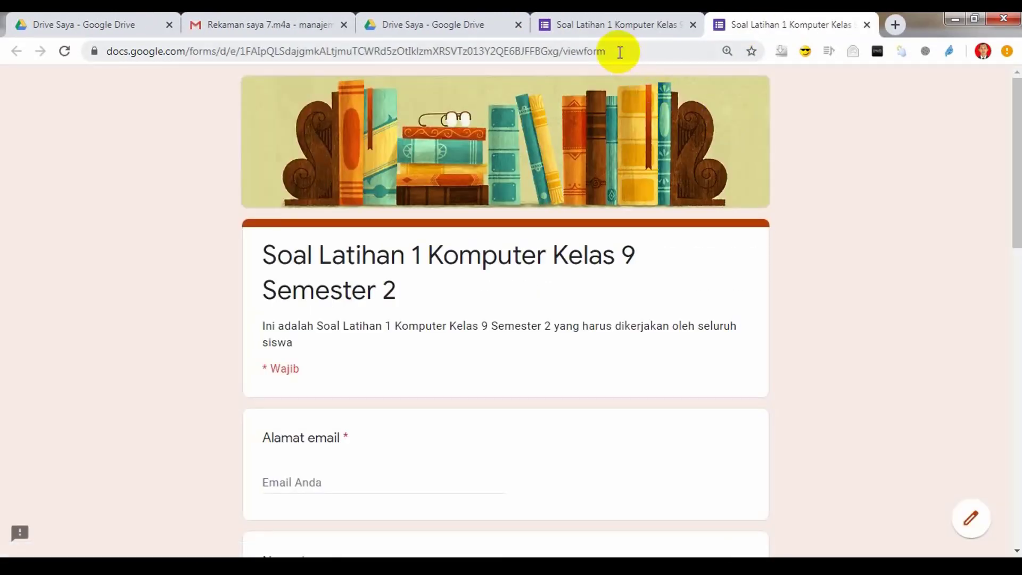
click(620, 52)
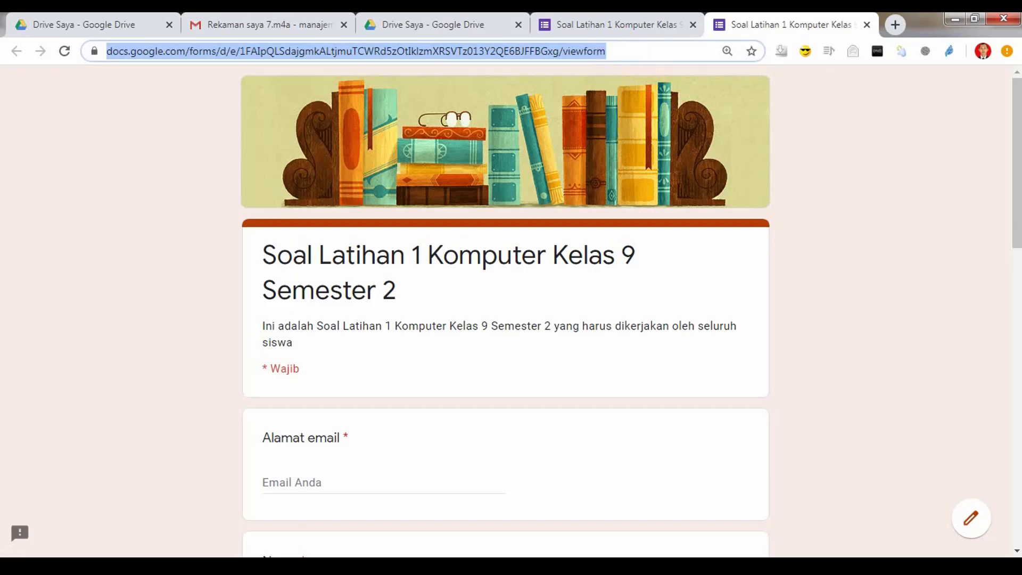
click(292, 497)
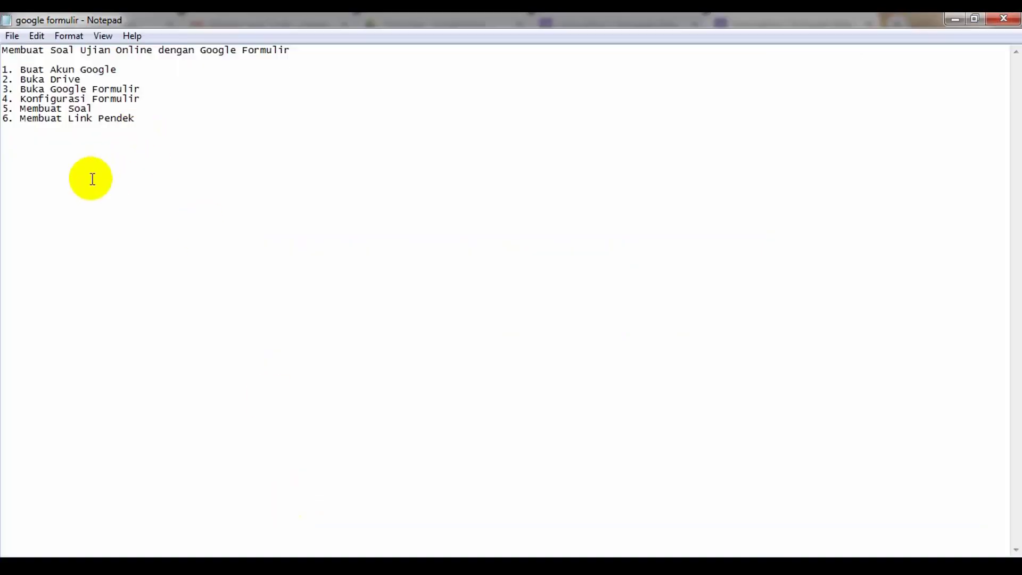
Step: Paste the form's viewform link into the Notepad notes and copy it again
text(https://docs.google.com/forms/d/e/1FAIpQLSdajgmkALtjmuTCWRd5zOtIklzmXRSVTzO13Y2QE6BJFFBGxg/viewform)
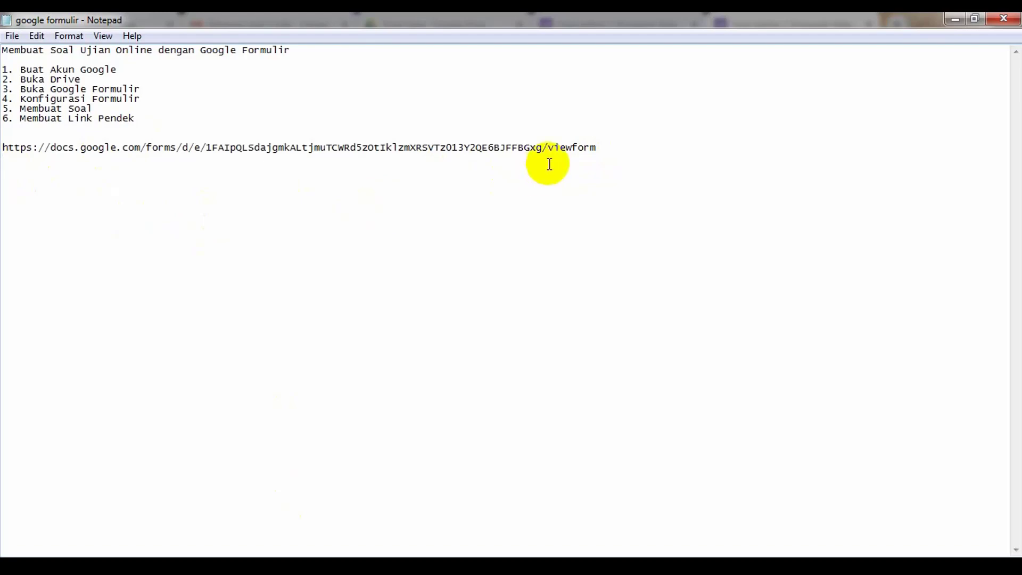
drag(597, 148, 4, 146)
key(ctrl+c)
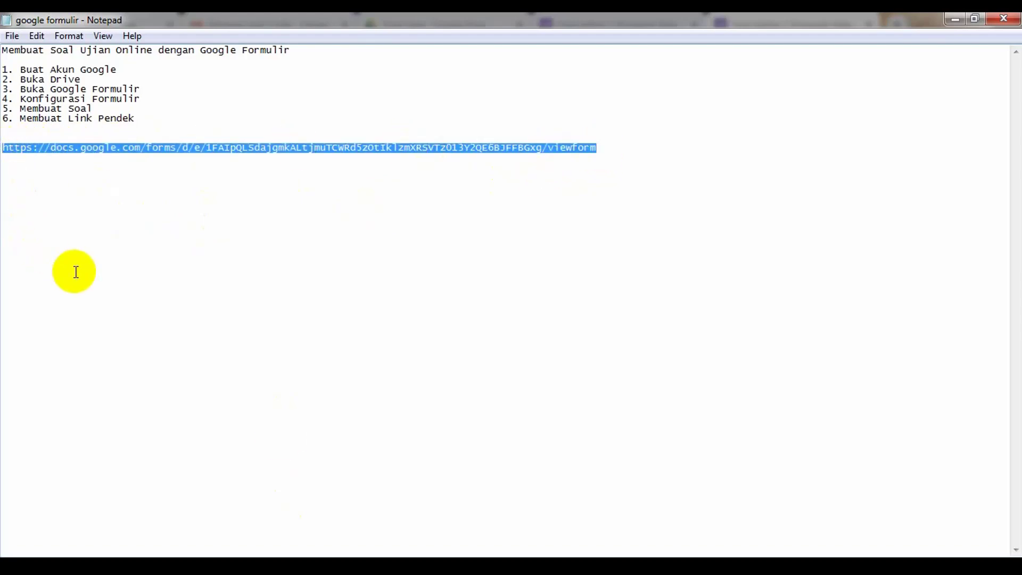
click(267, 553)
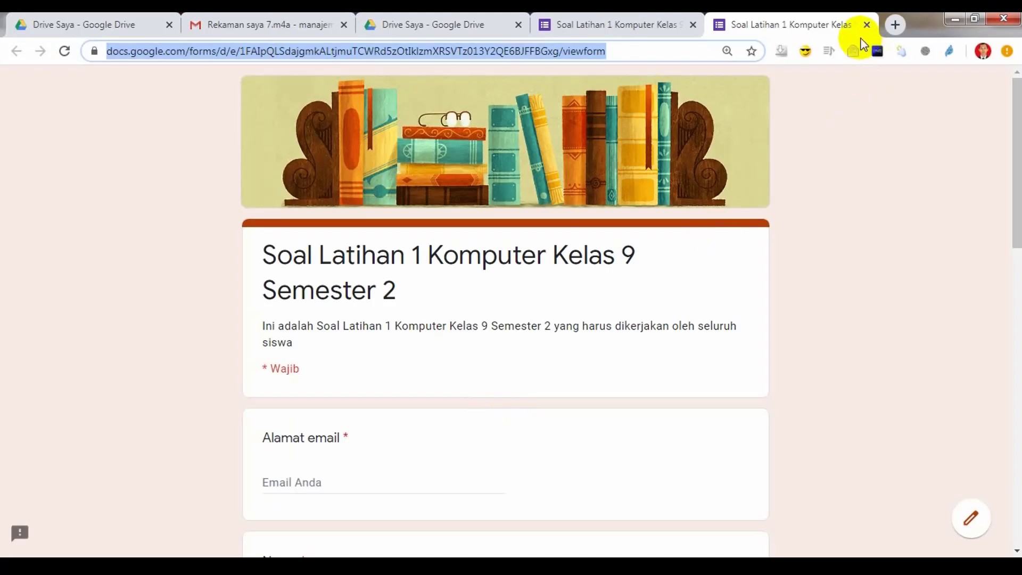
click(895, 25)
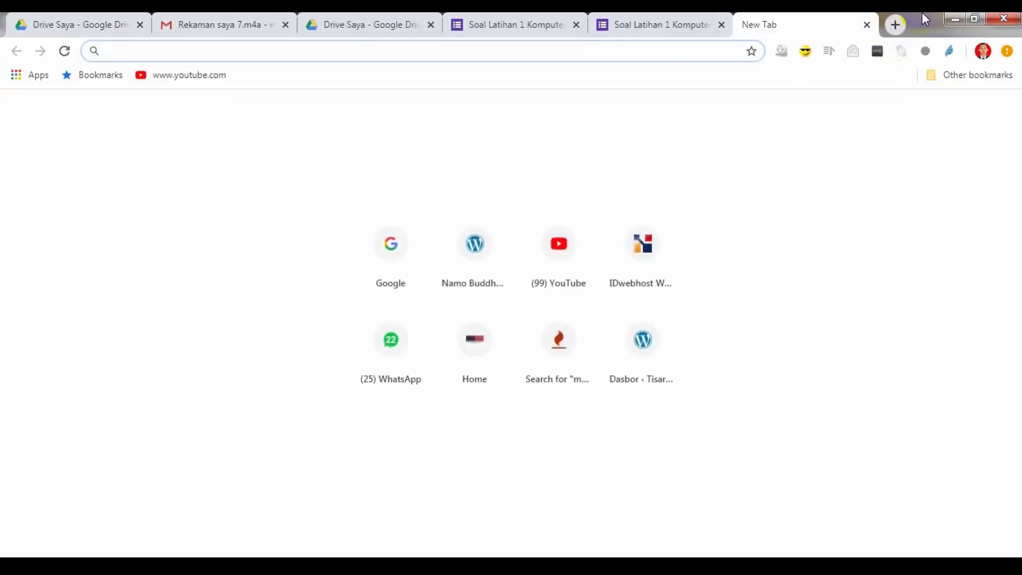
Step: On gg.gg, paste the quiz form link and enable a customized short link
text(gg)
key(Return)
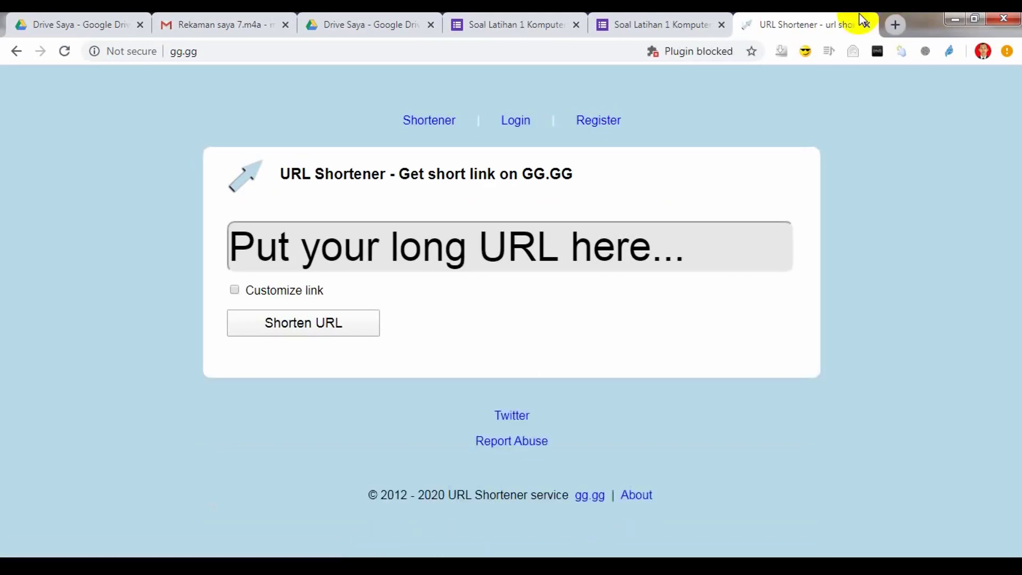
click(216, 53)
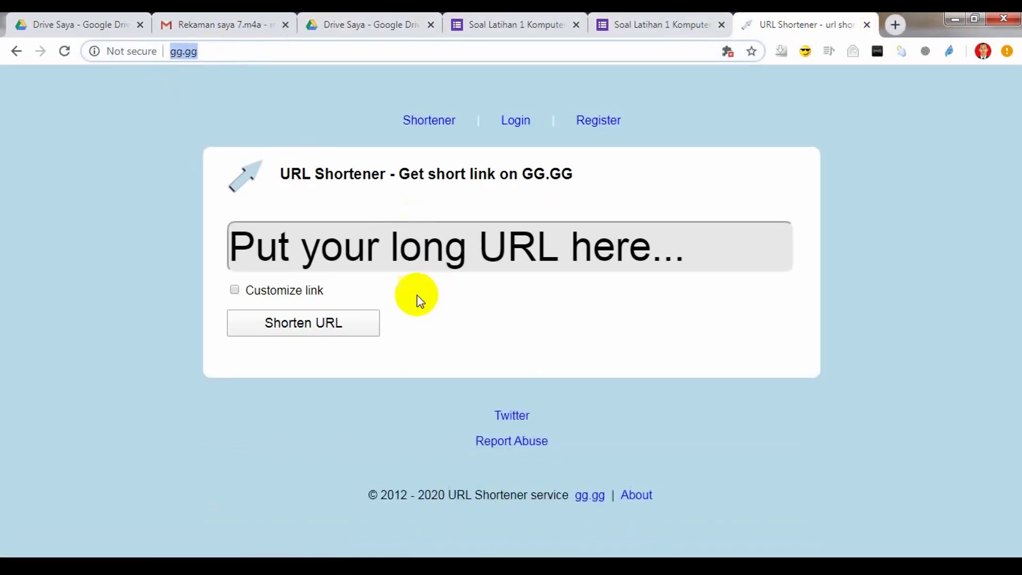
click(311, 566)
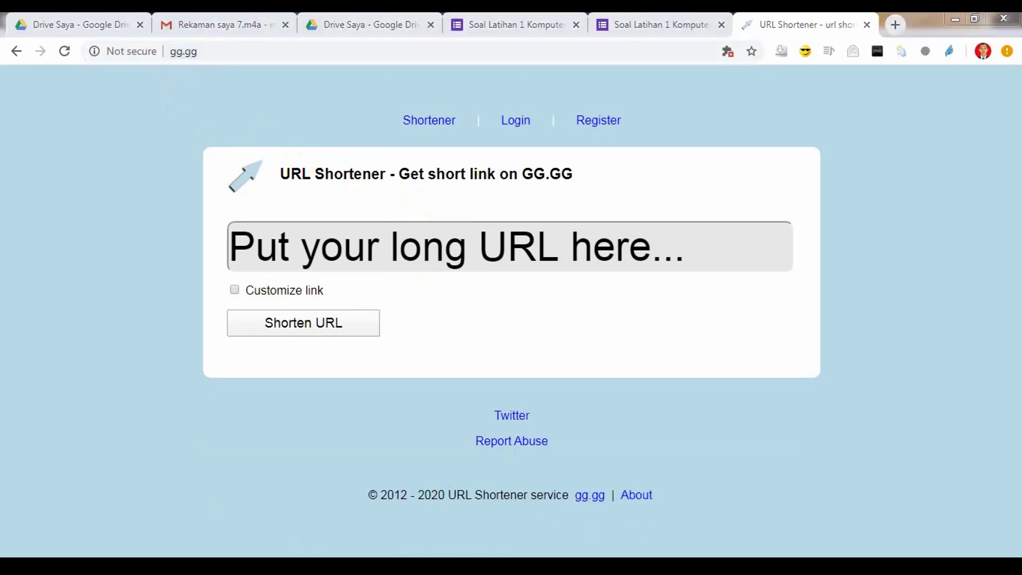
click(276, 505)
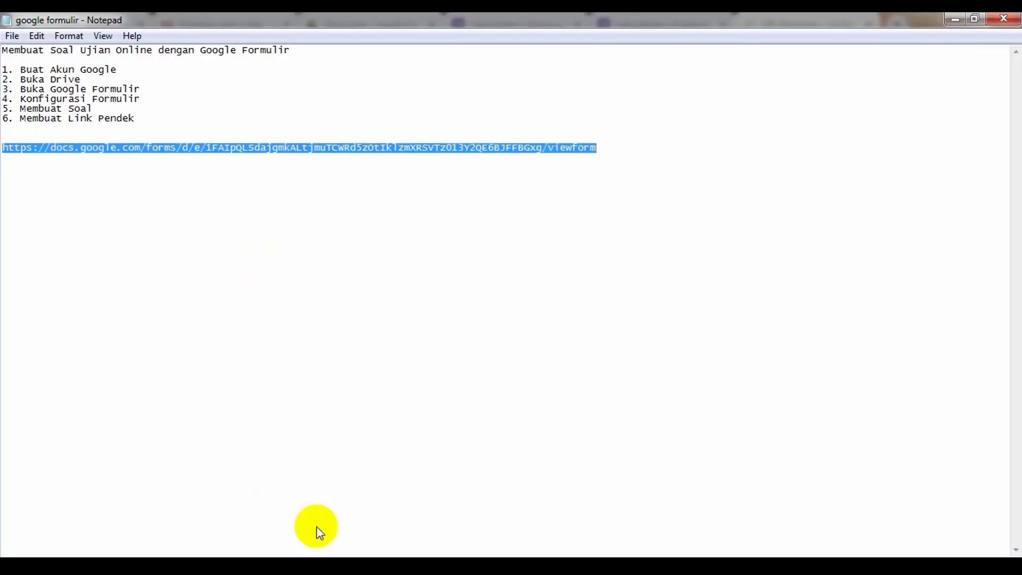
click(290, 565)
click(316, 246)
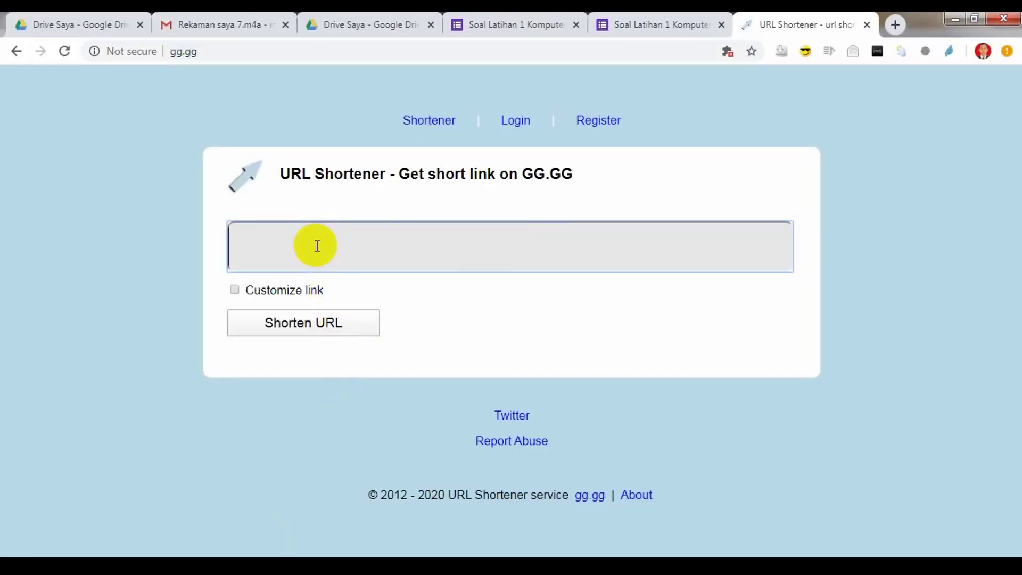
key(ctrl+v)
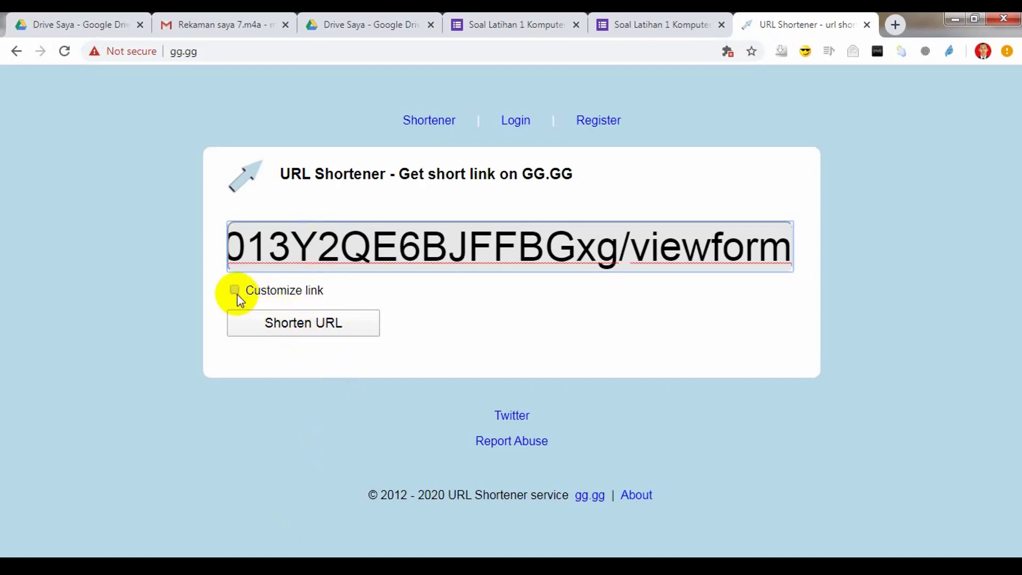
click(234, 290)
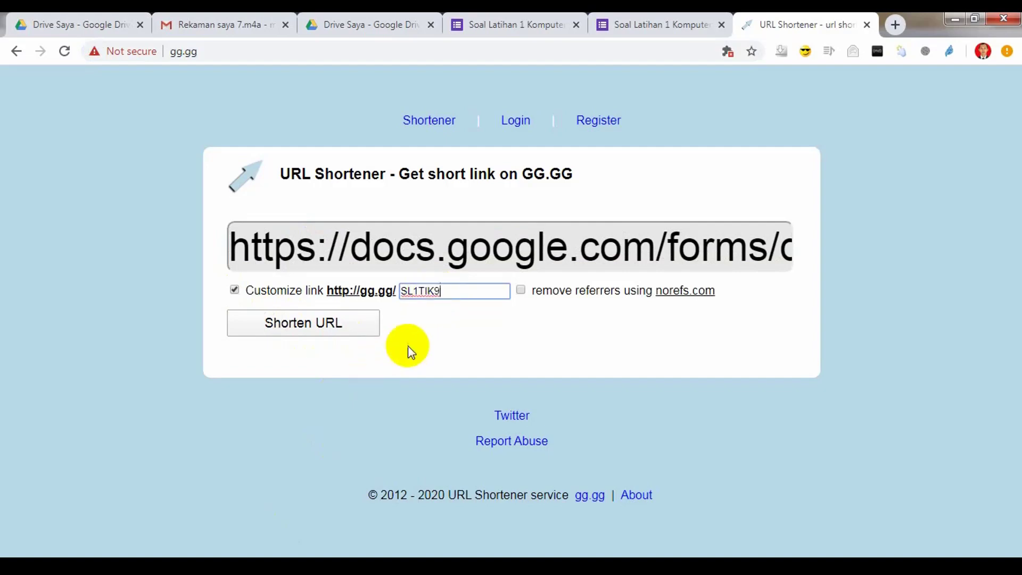
click(332, 328)
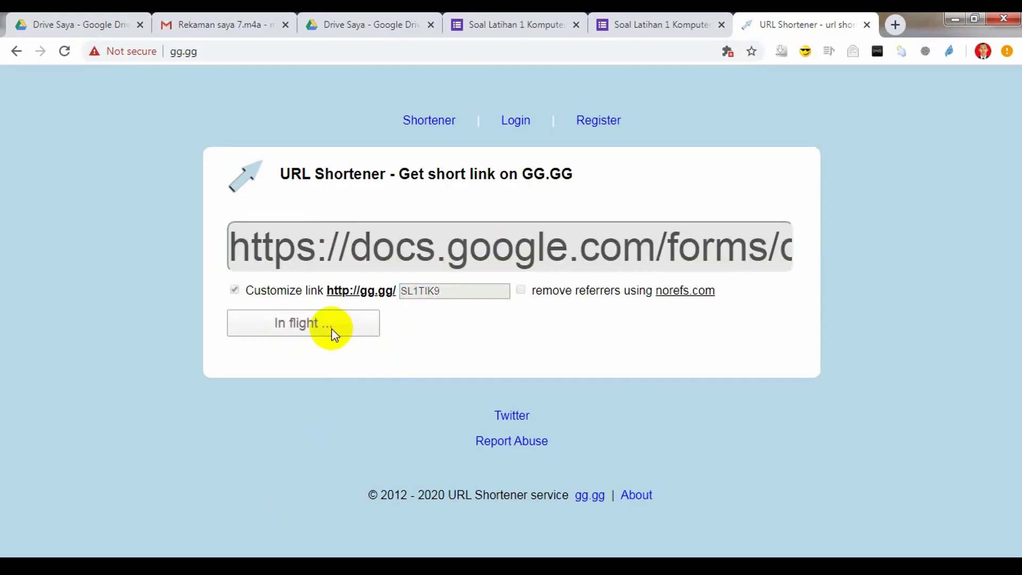
scroll(458, 384, down, 2)
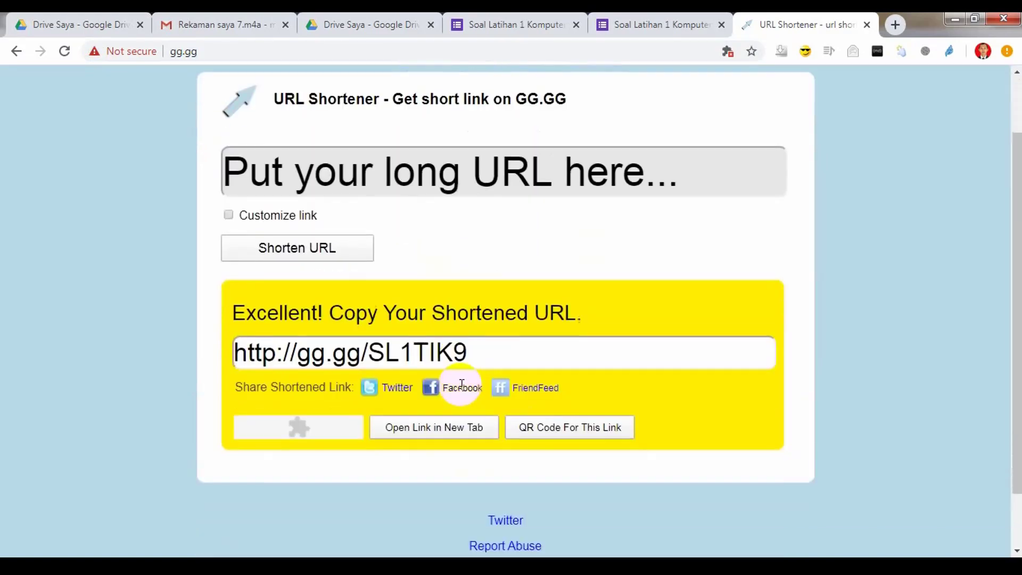
drag(484, 349, 225, 356)
key(ctrl+c)
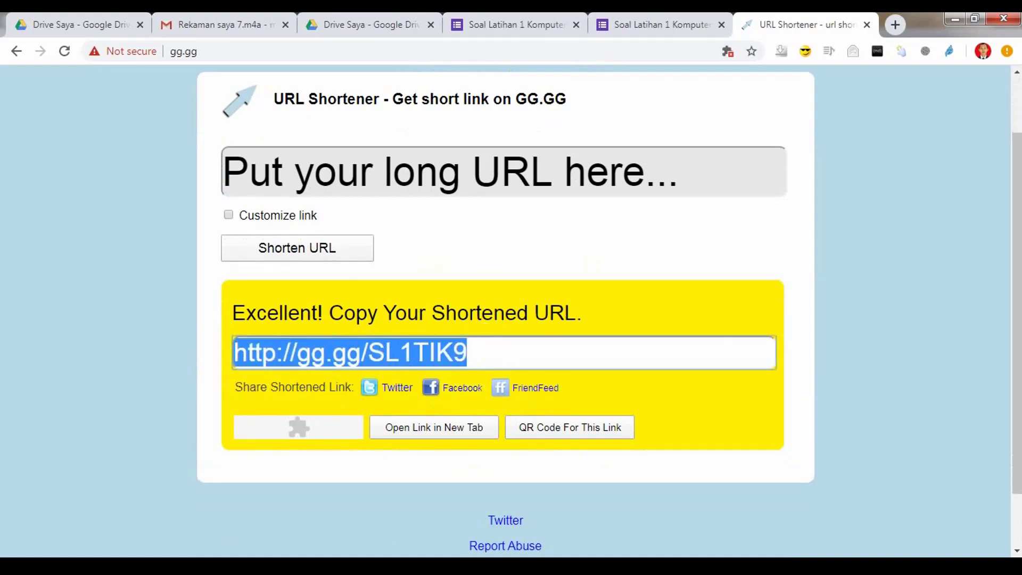
click(312, 565)
click(221, 511)
click(635, 159)
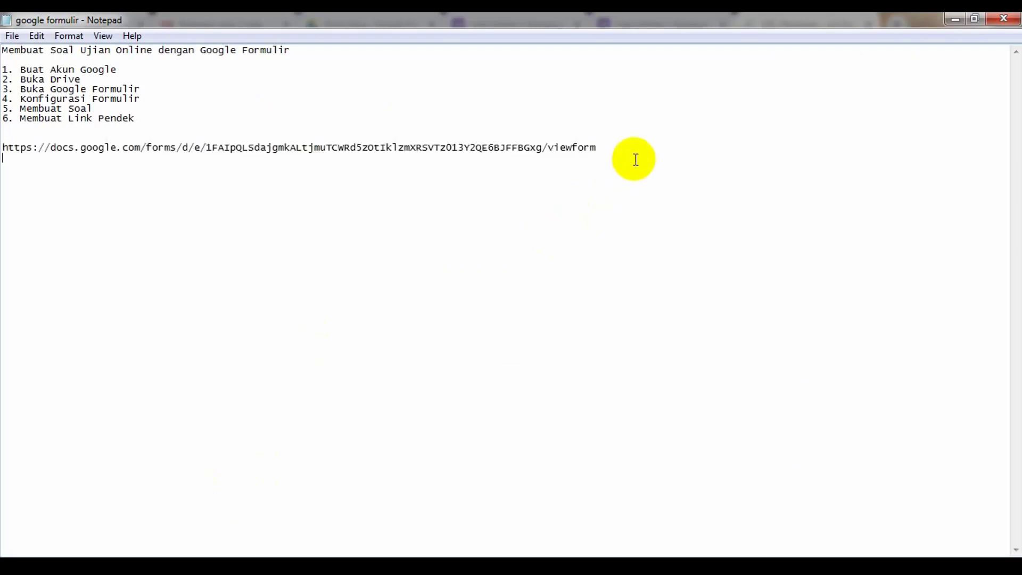
key(ctrl+v)
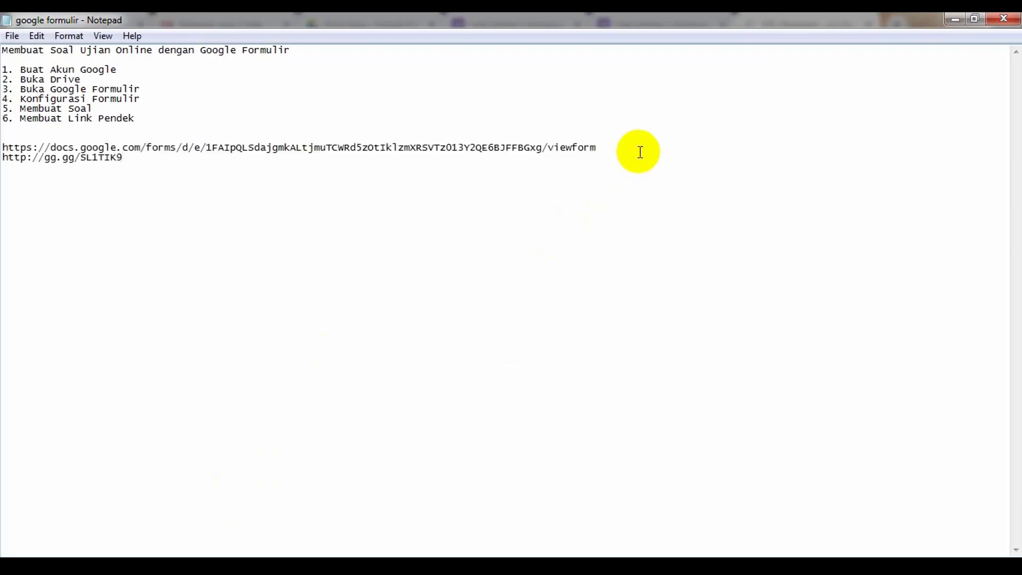
click(641, 149)
key(Return)
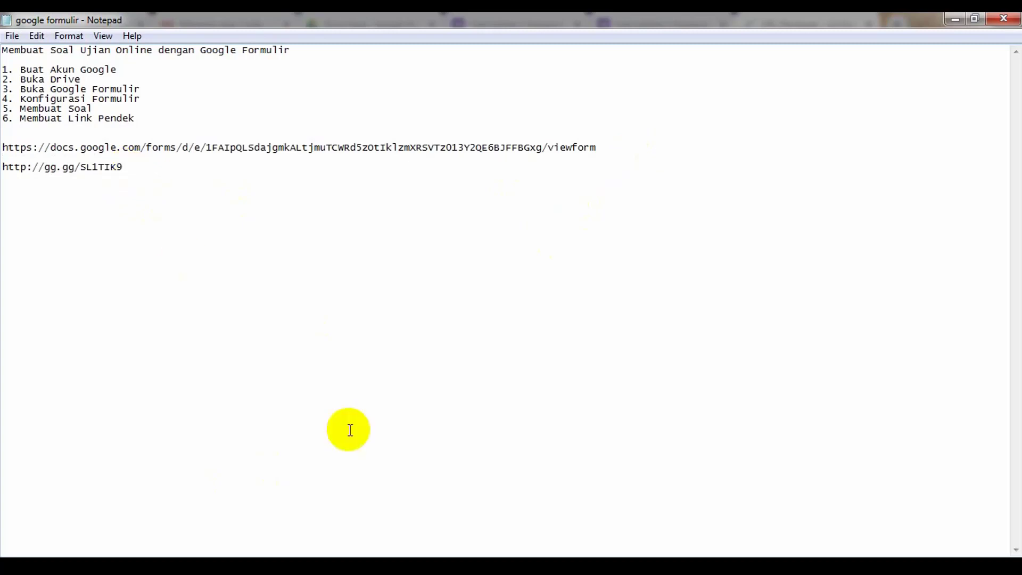
drag(123, 167, 3, 169)
key(ctrl+c)
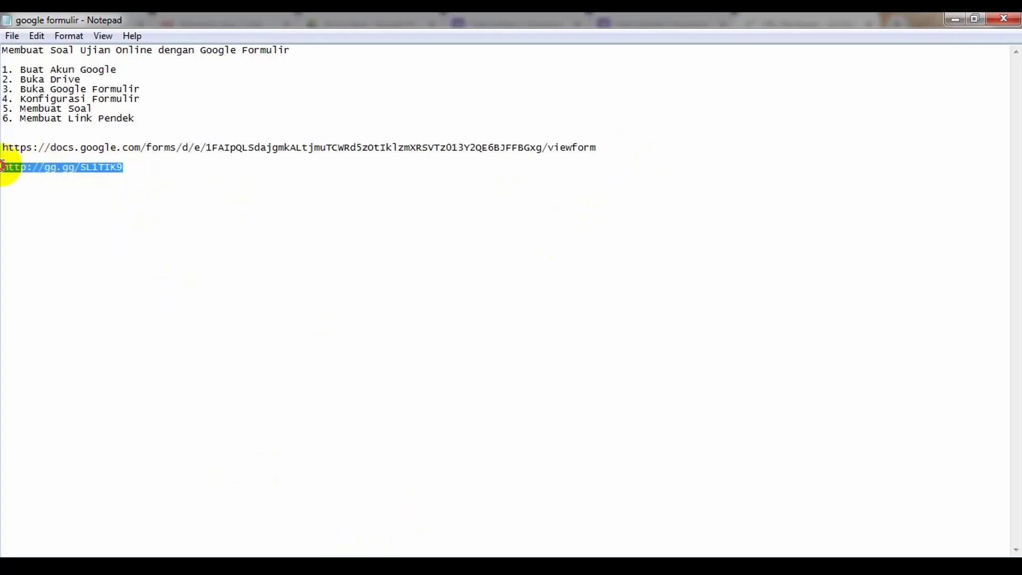
key(alt+Tab)
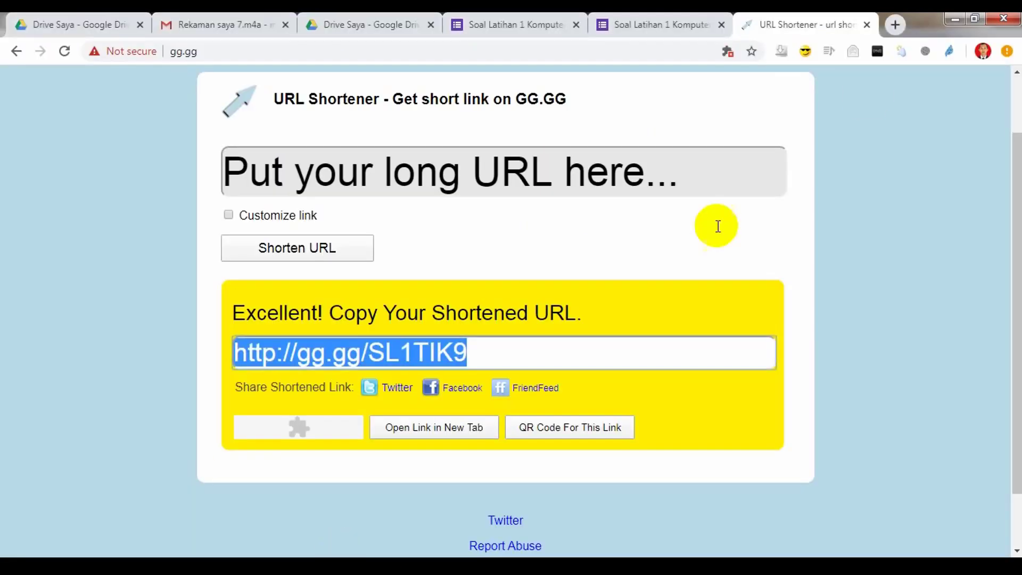
click(894, 24)
key(ctrl+v)
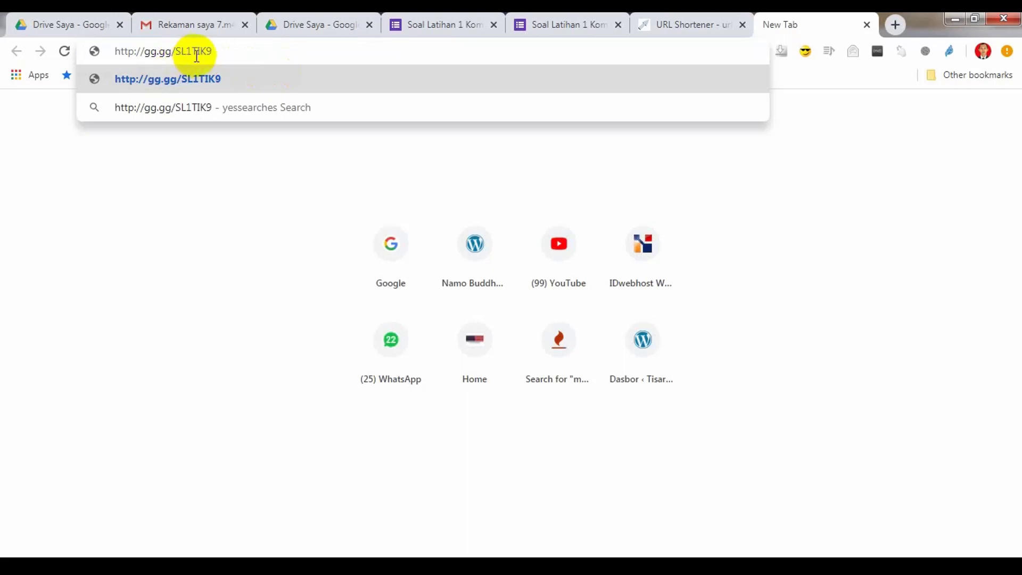
key(Return)
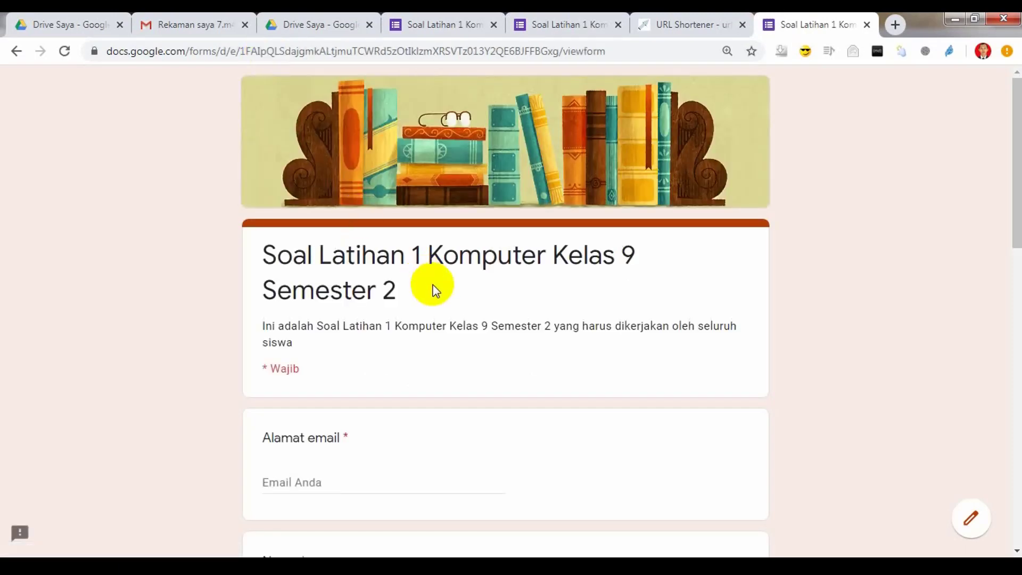
scroll(434, 290, down, 2)
scroll(465, 322, down, 14)
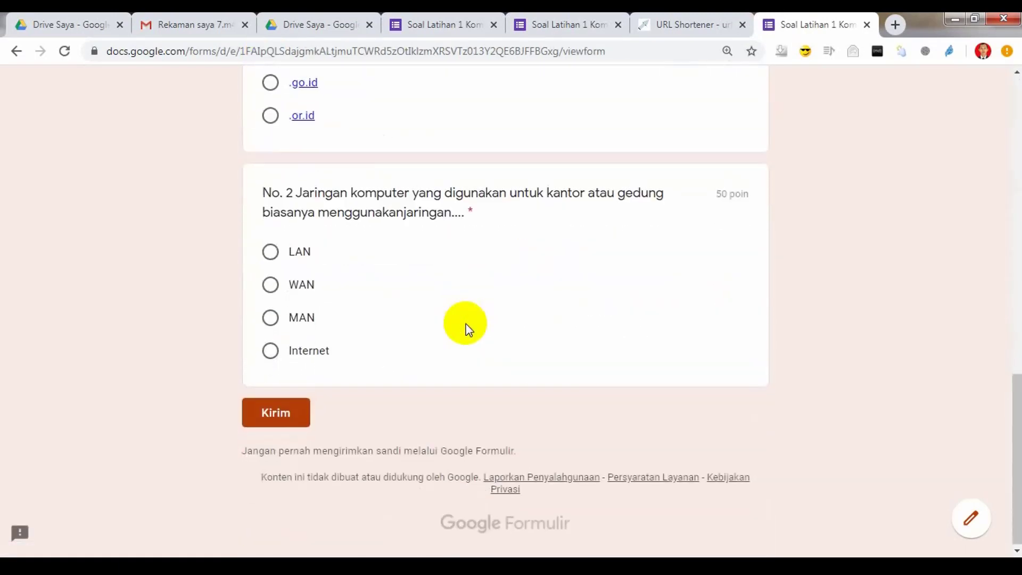
scroll(465, 323, up, 14)
scroll(465, 324, up, 2)
click(334, 174)
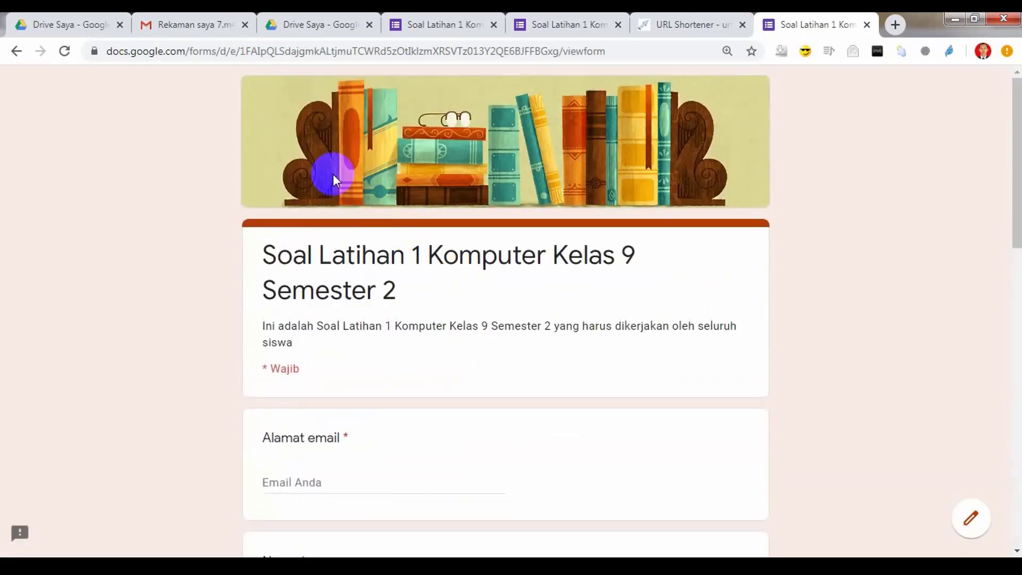